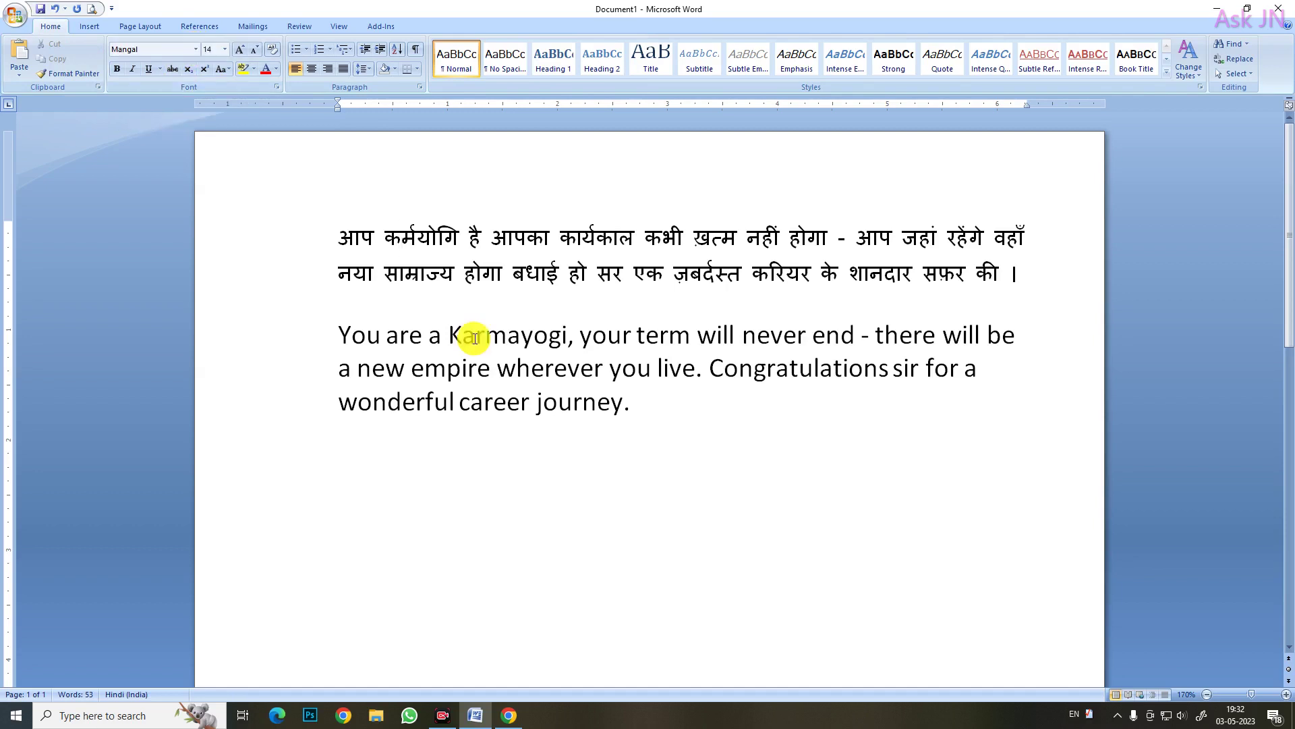
Step: Browse the font list for the Hindi text and close it without changing the font
click(196, 50)
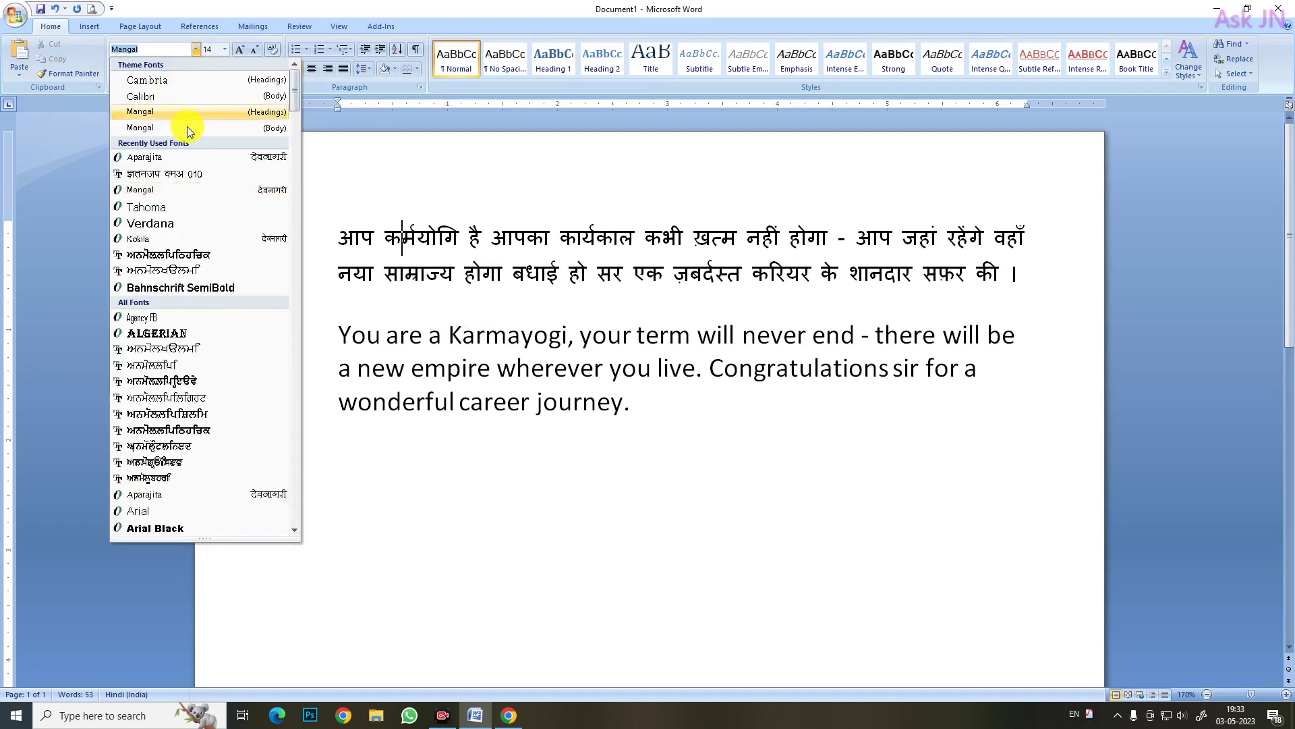
scroll(151, 224, down, 10)
scroll(173, 254, down, 12)
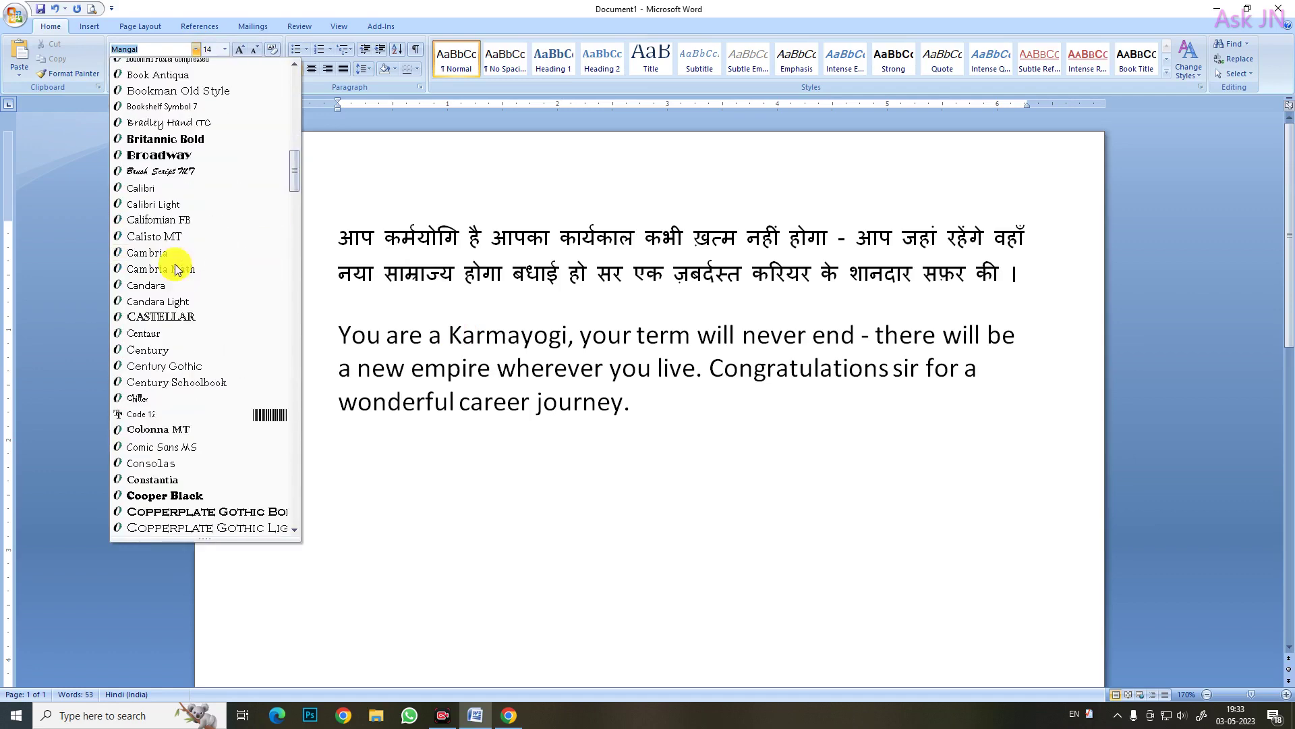
scroll(174, 269, up, 10)
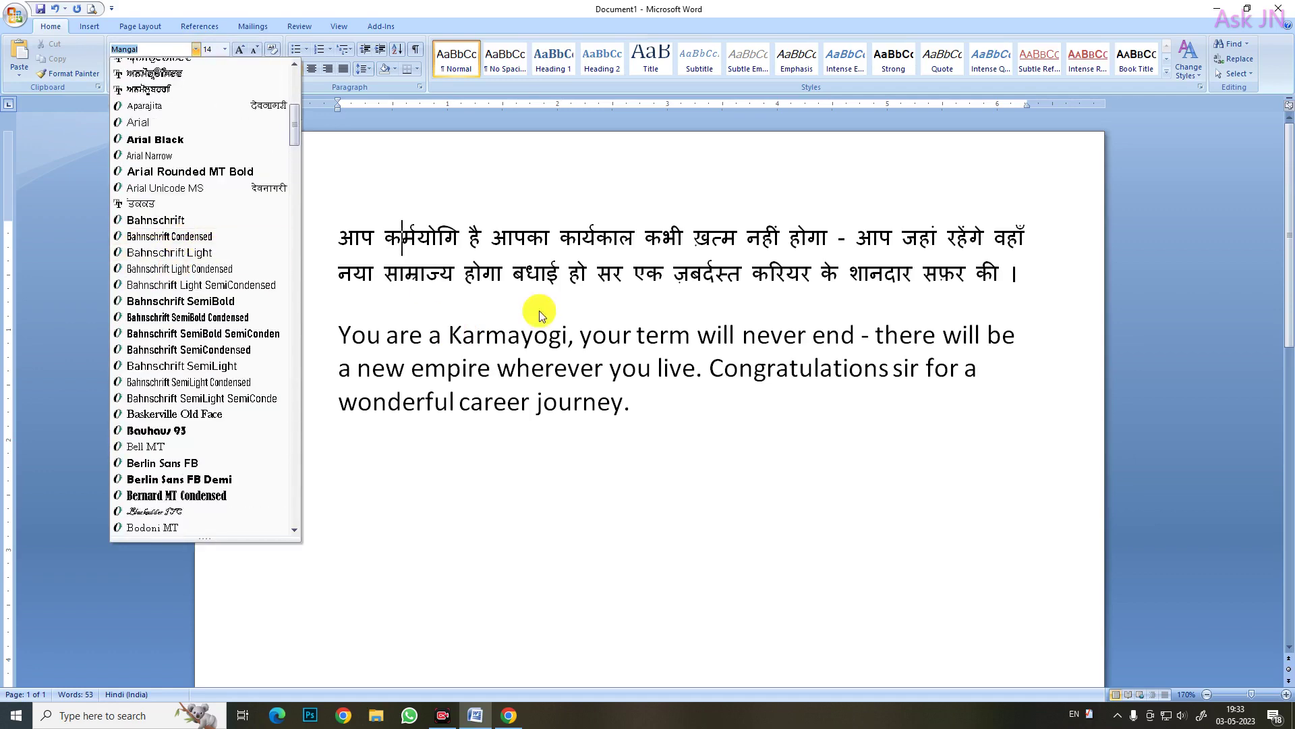
click(487, 278)
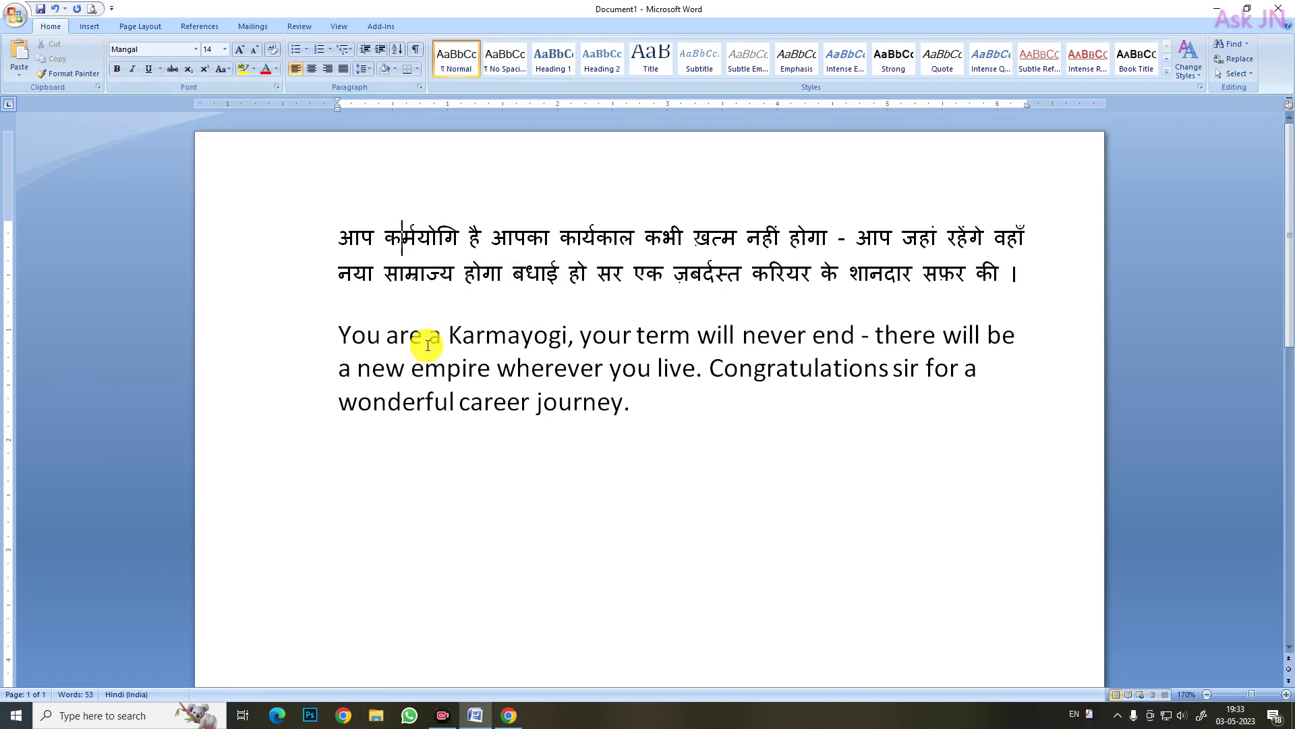
Step: Select the English paragraph and apply a different font from the font list
click(409, 336)
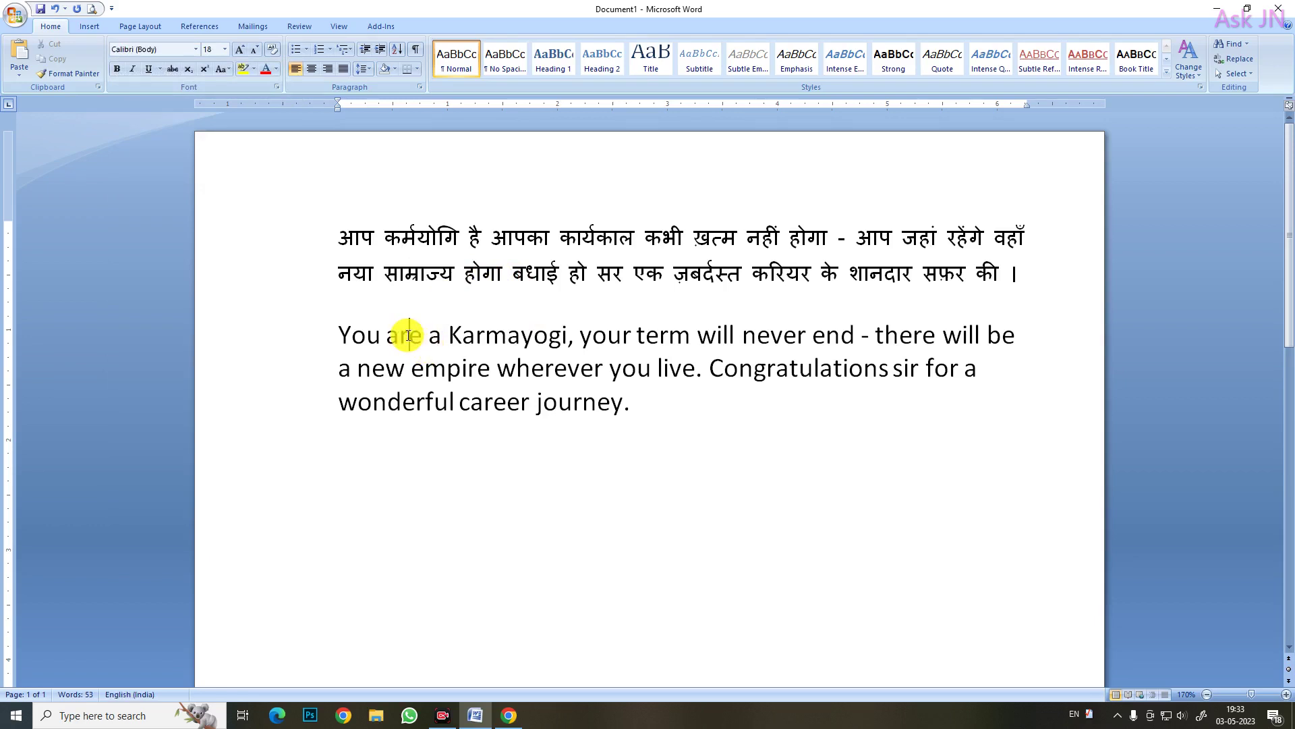
drag(226, 341, 252, 392)
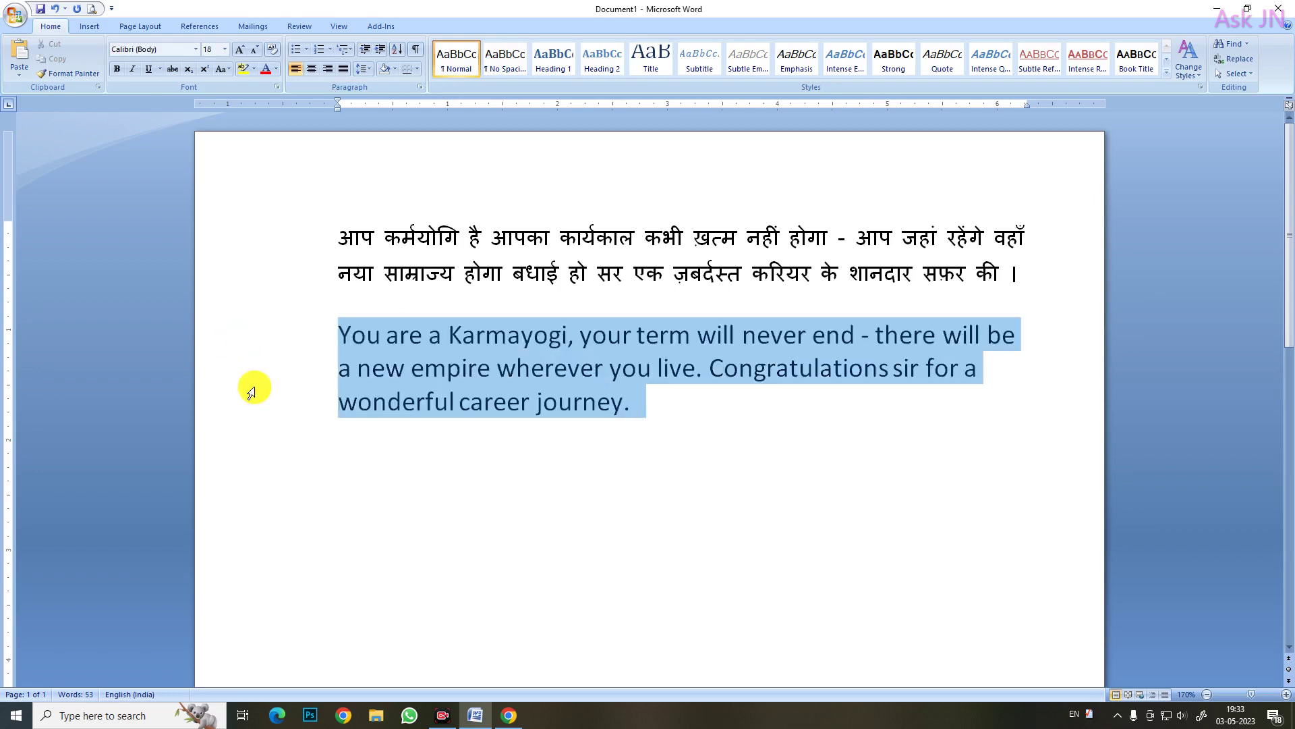
click(196, 49)
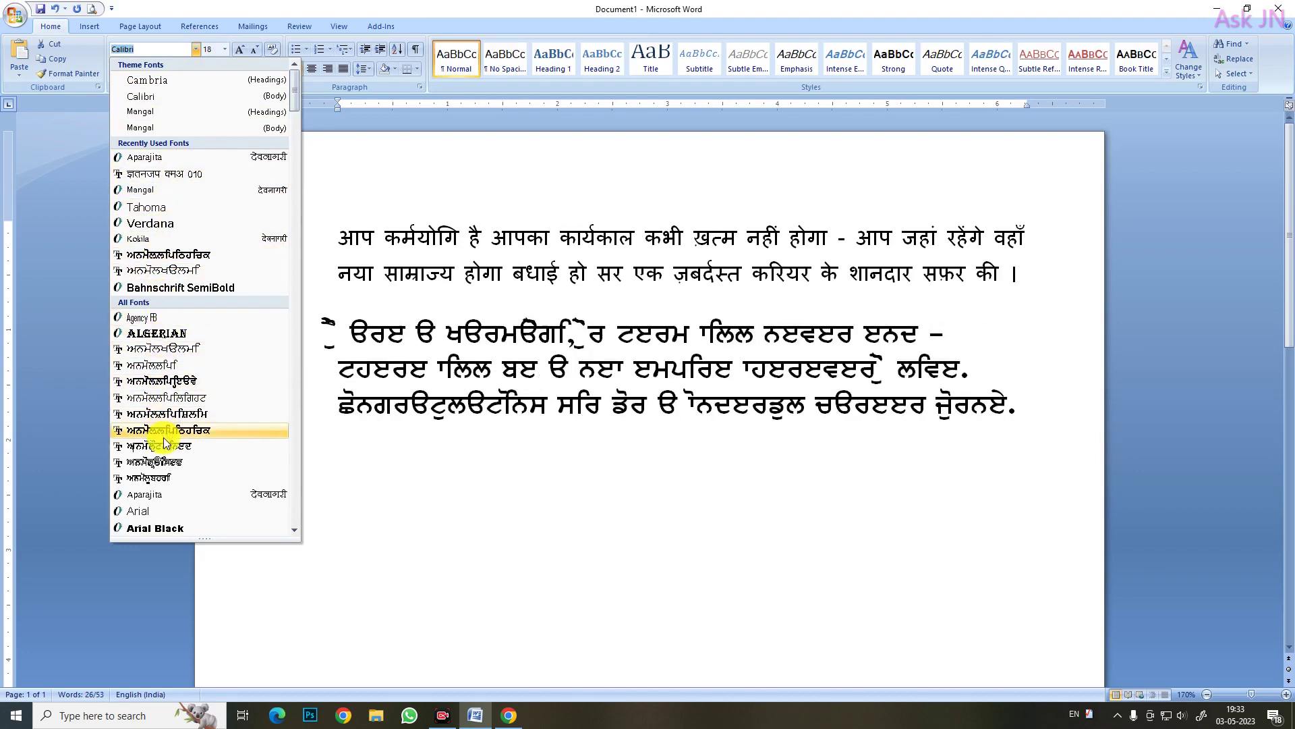
scroll(163, 438, down, 5)
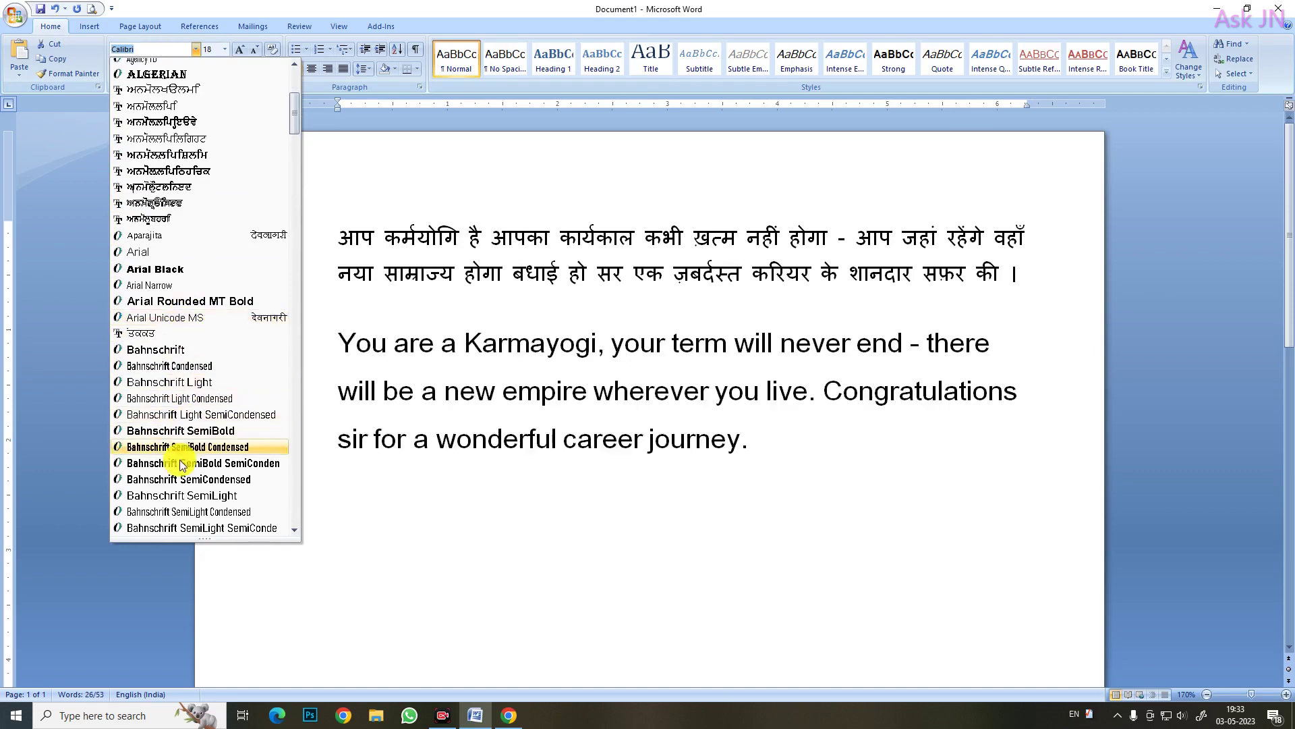
scroll(179, 466, down, 5)
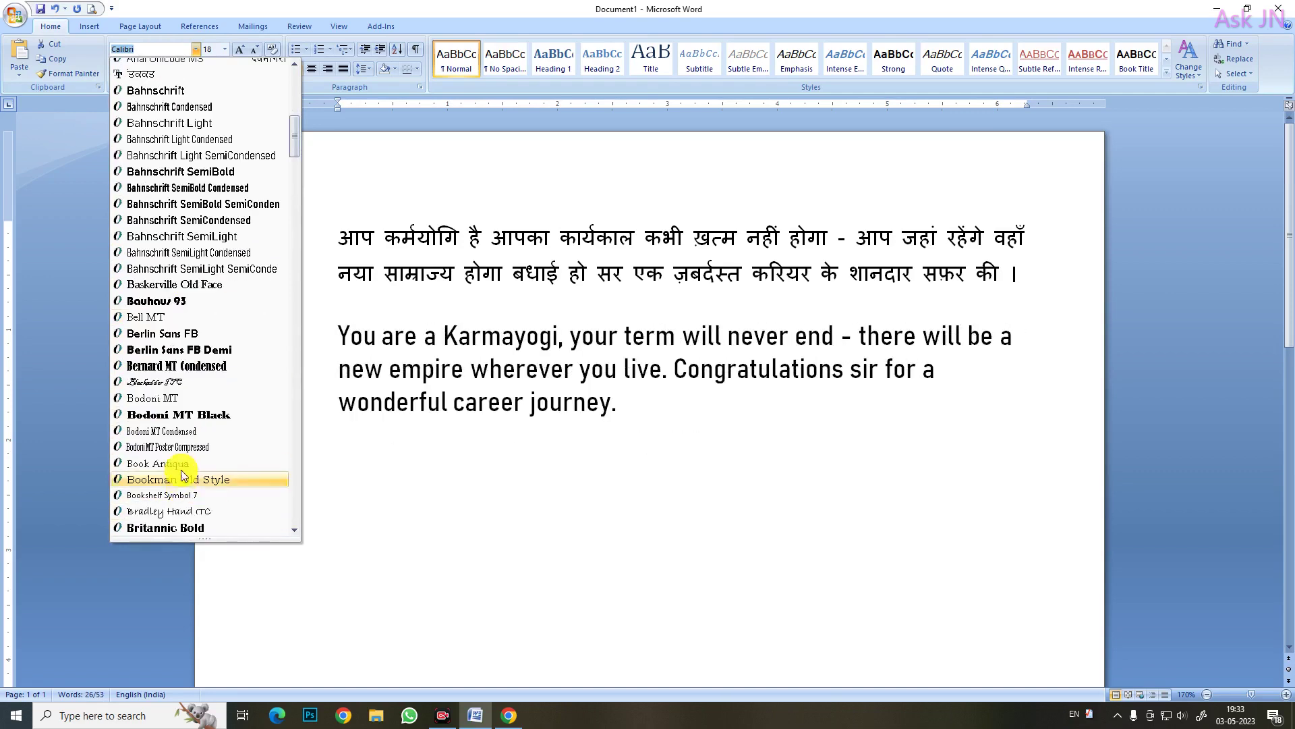
scroll(179, 465, down, 5)
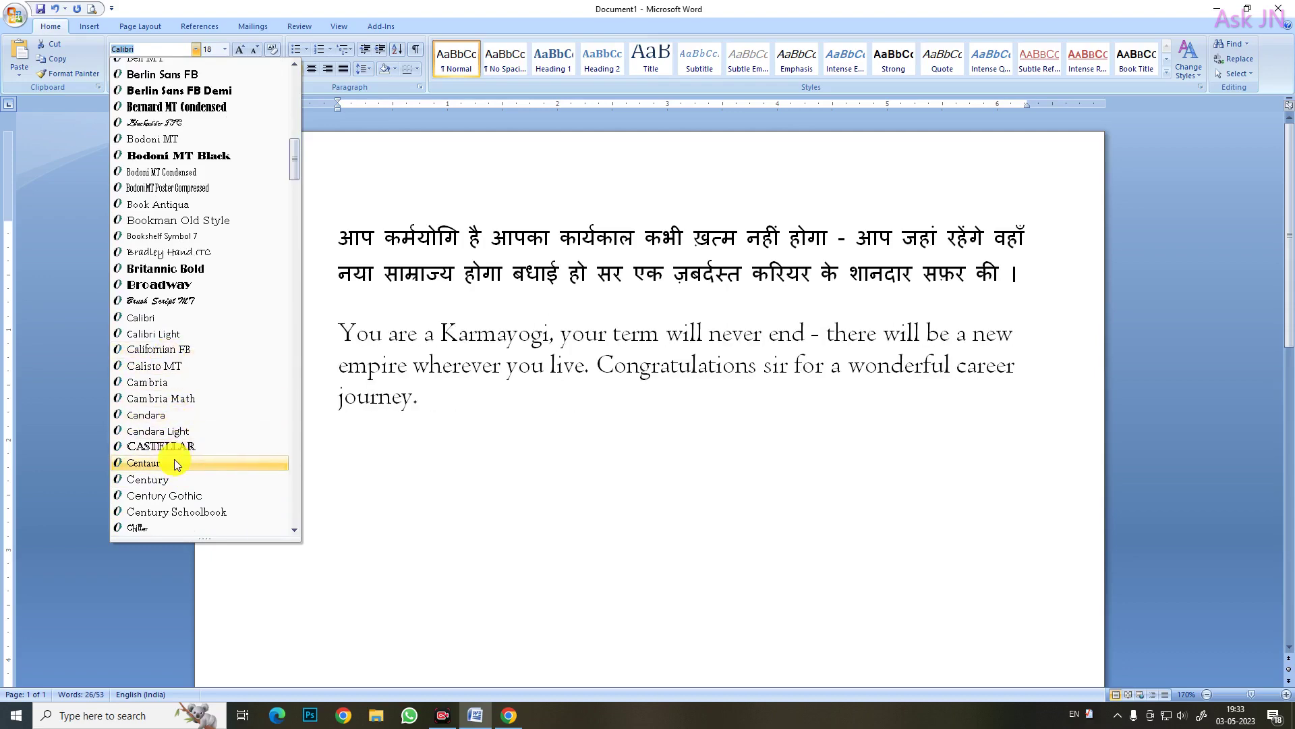
scroll(174, 462, down, 3)
scroll(177, 448, down, 5)
scroll(178, 448, down, 2)
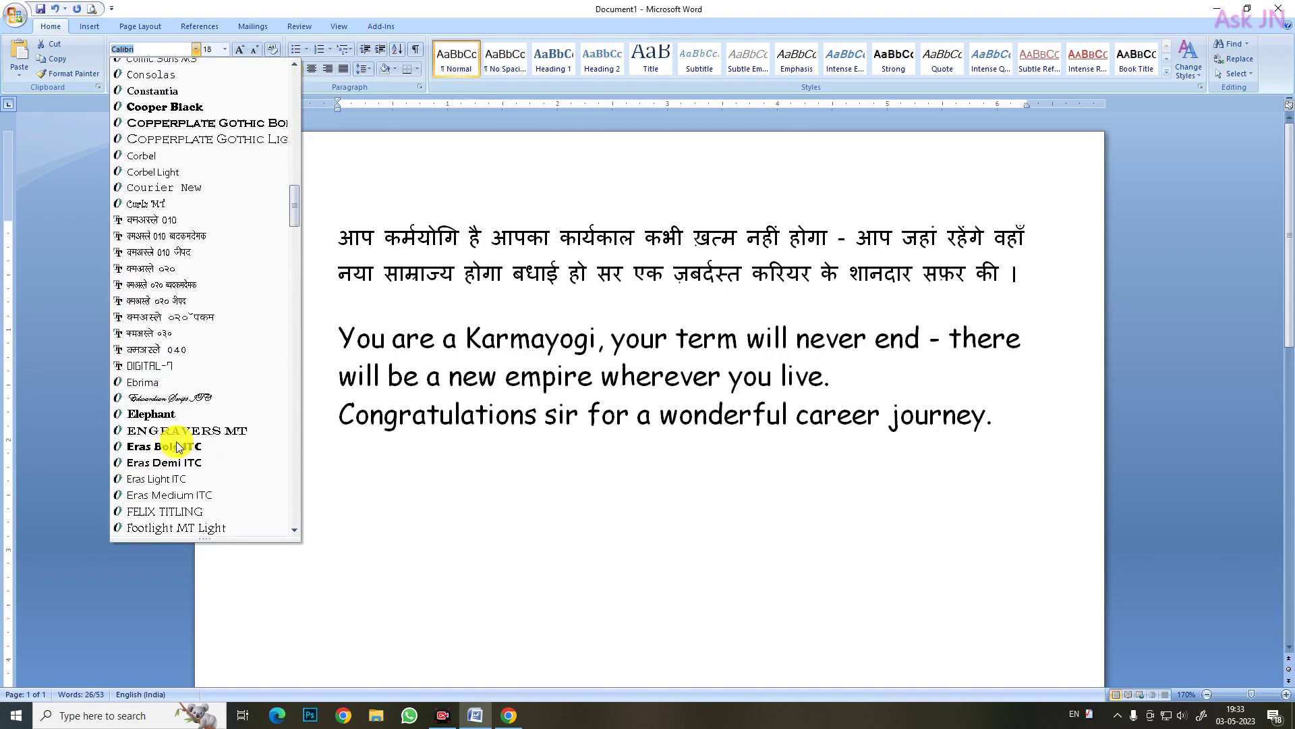
click(176, 318)
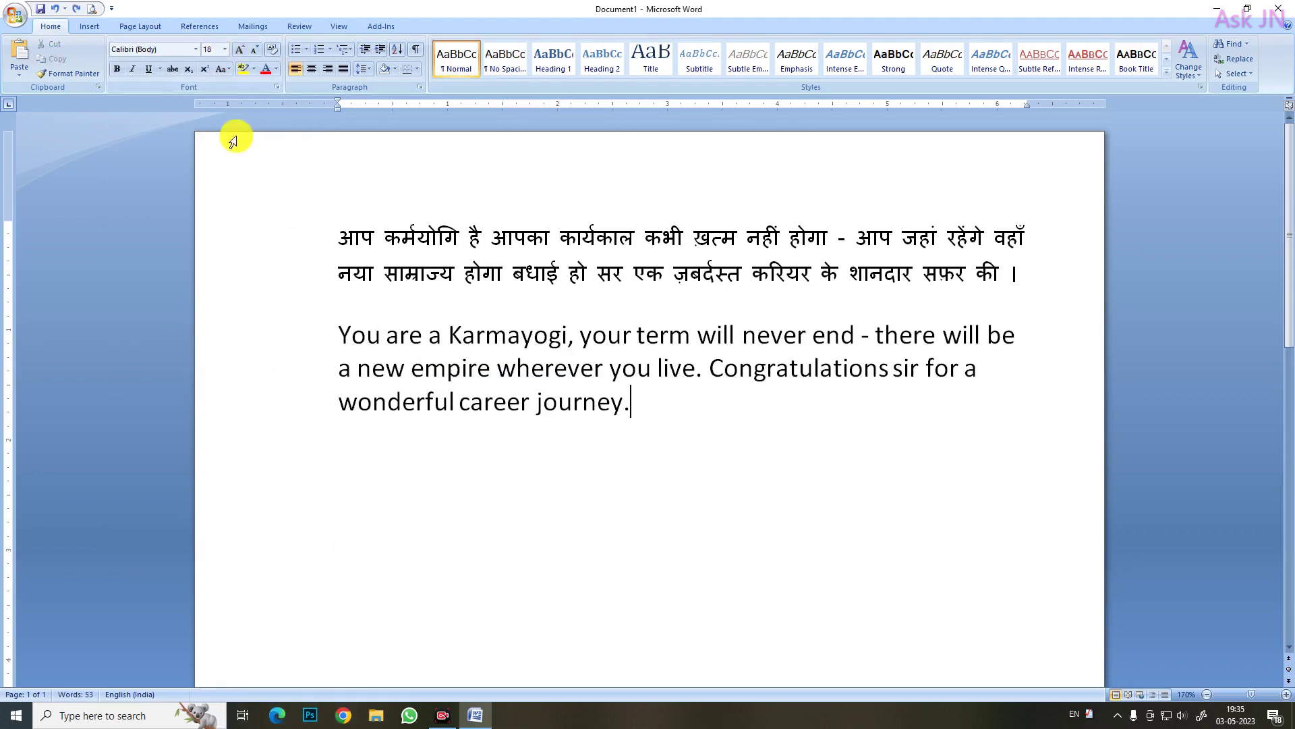
Step: Select both lines of the Hindi paragraph and set their font size to 16
click(444, 719)
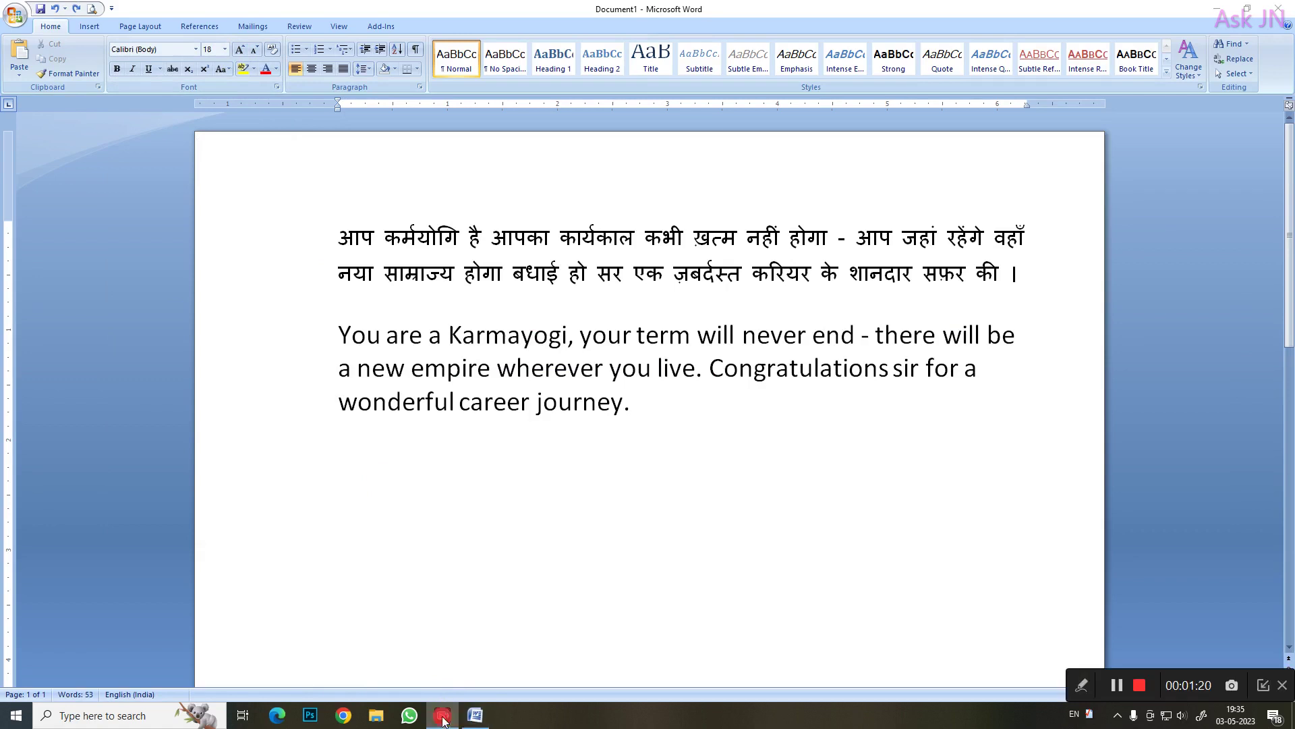
click(225, 53)
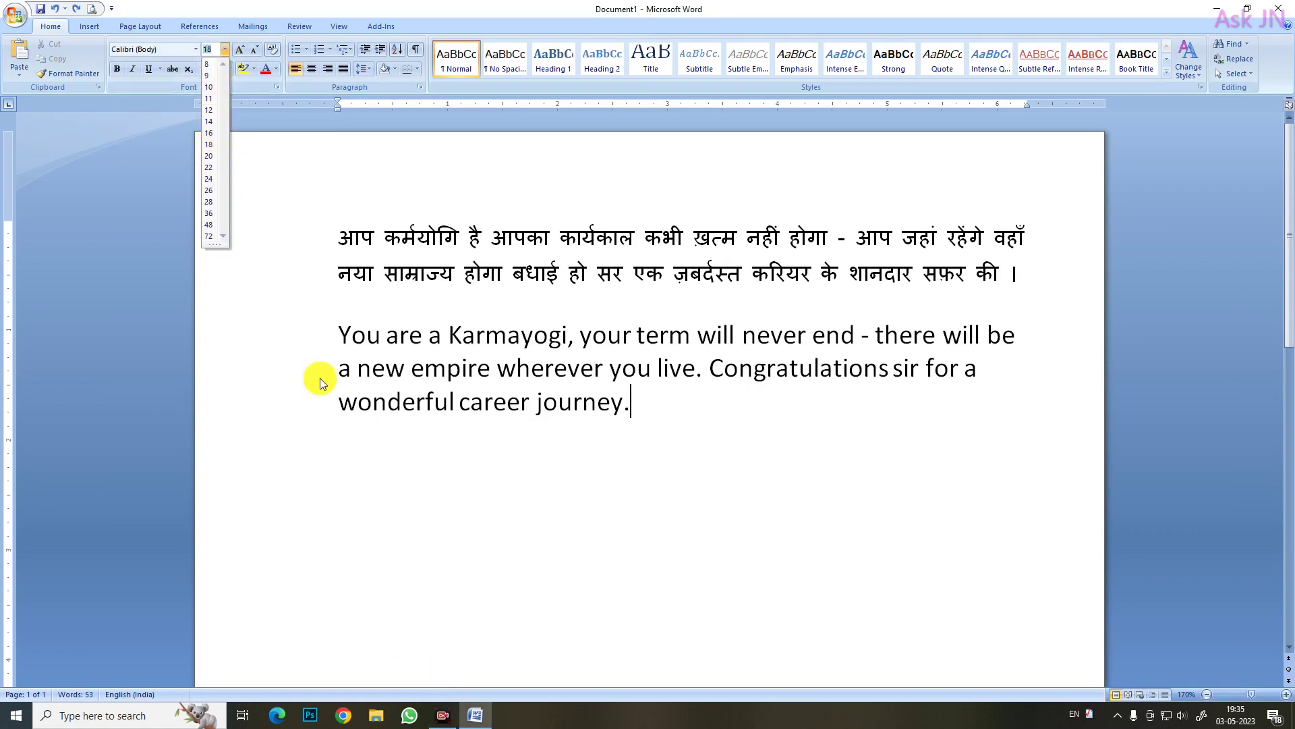
click(398, 546)
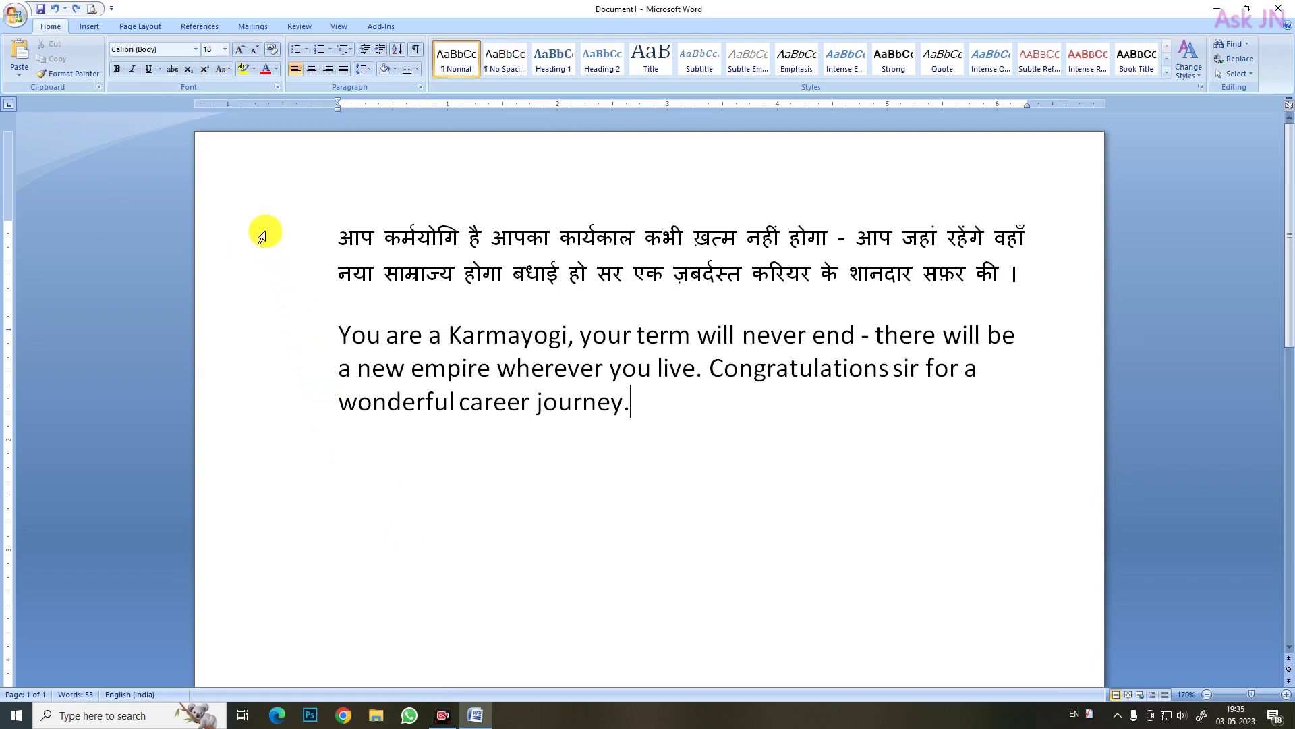
drag(261, 232, 261, 267)
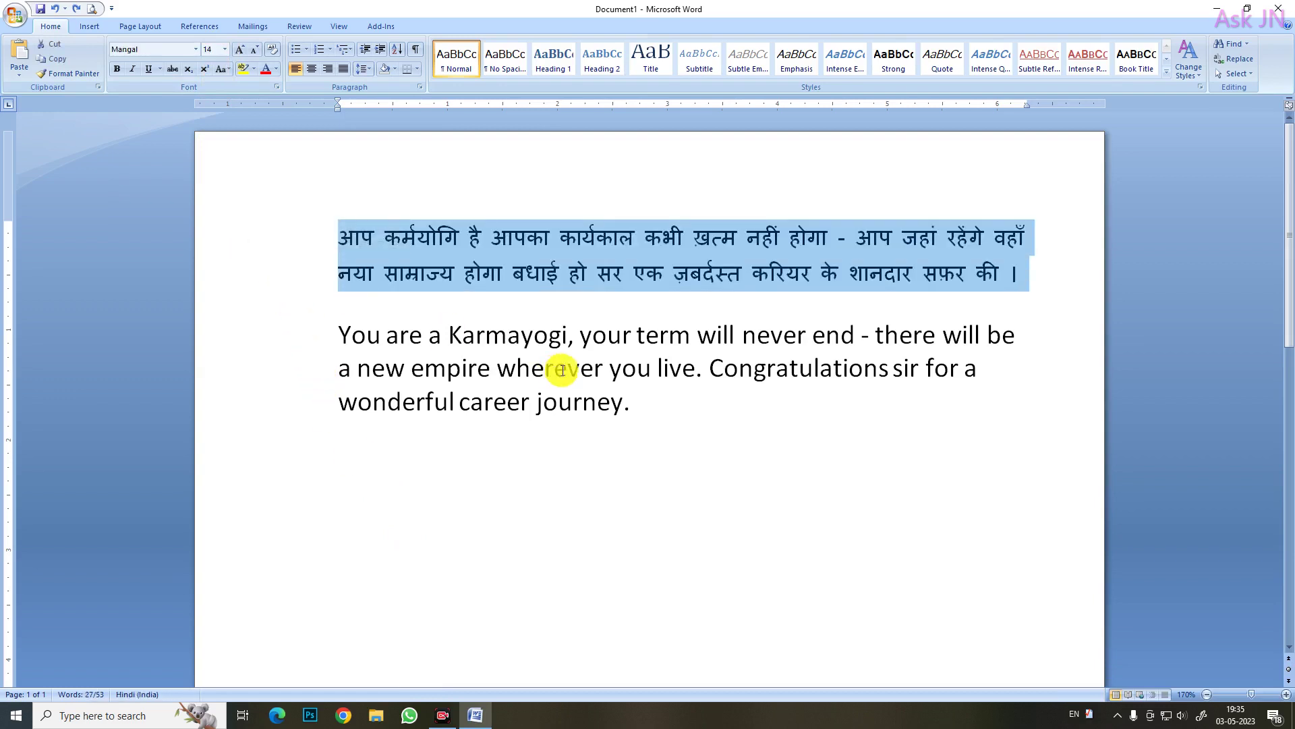
click(225, 49)
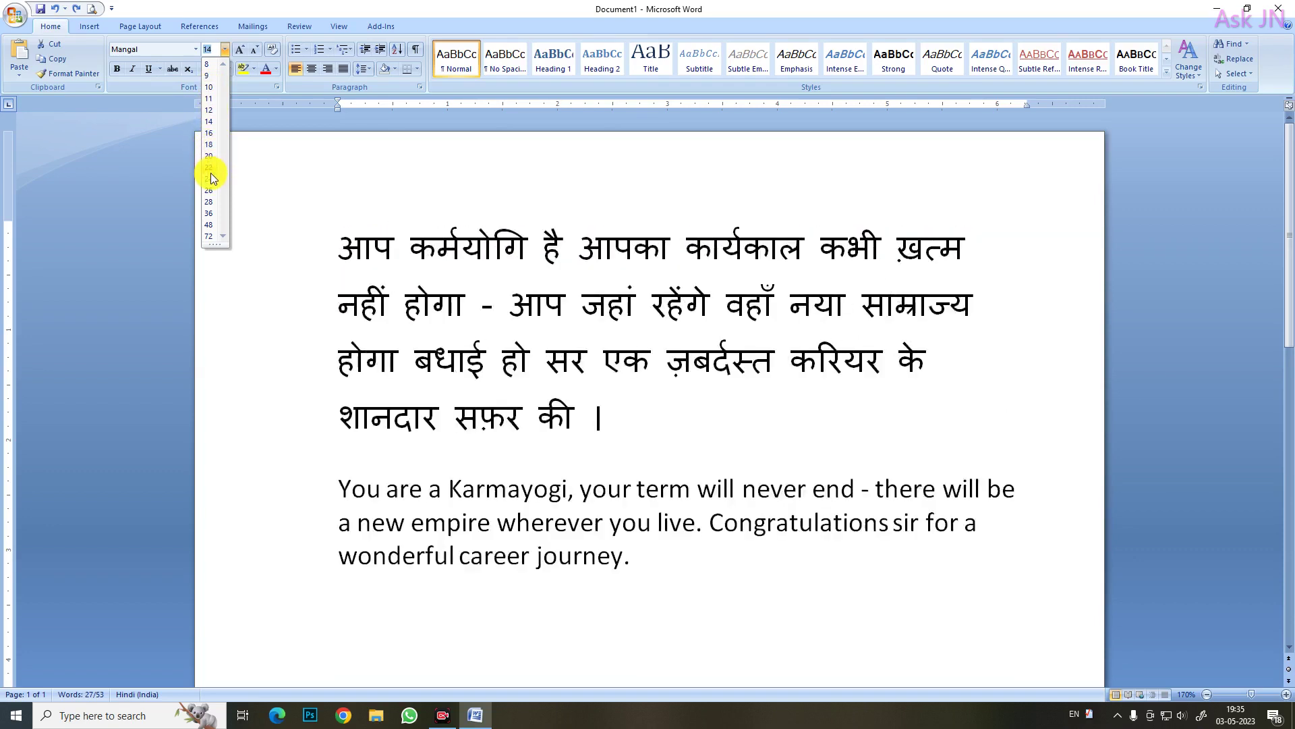
click(209, 134)
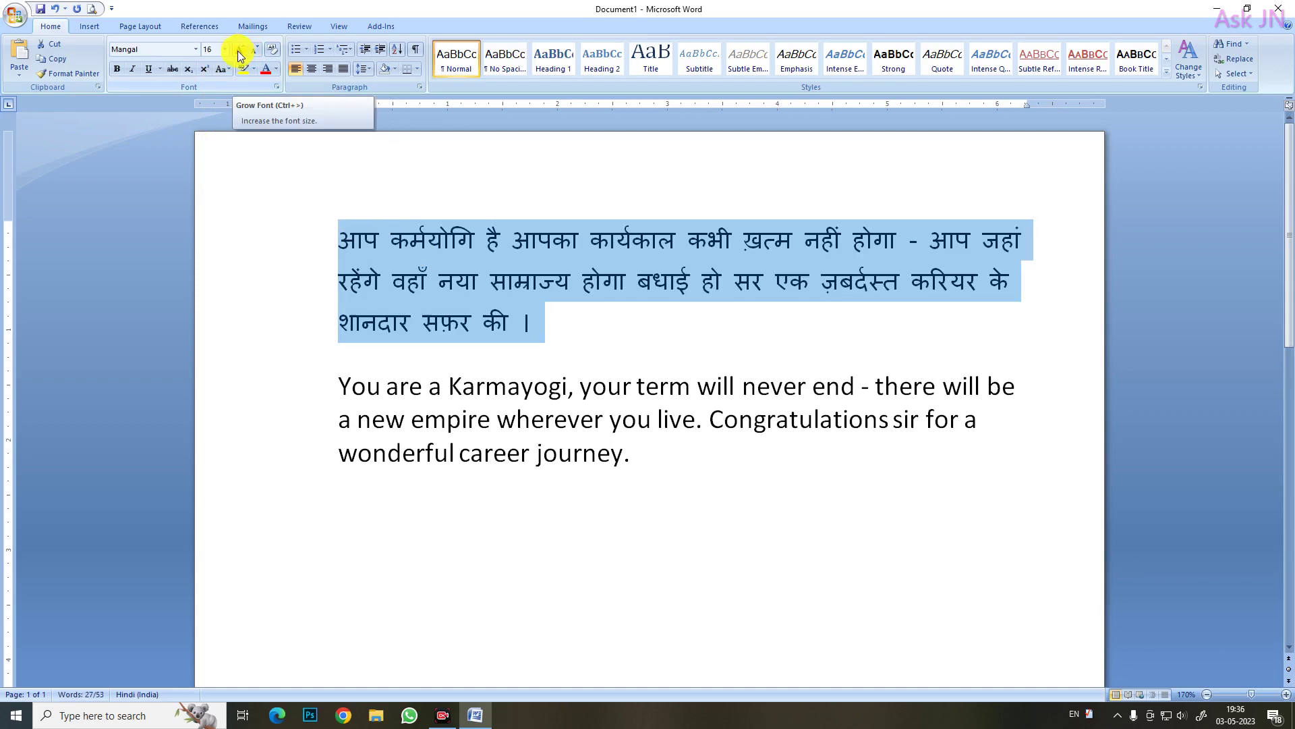
Step: Grow the Hindi paragraph's font step by step up to size 24
click(240, 56)
click(240, 55)
click(240, 56)
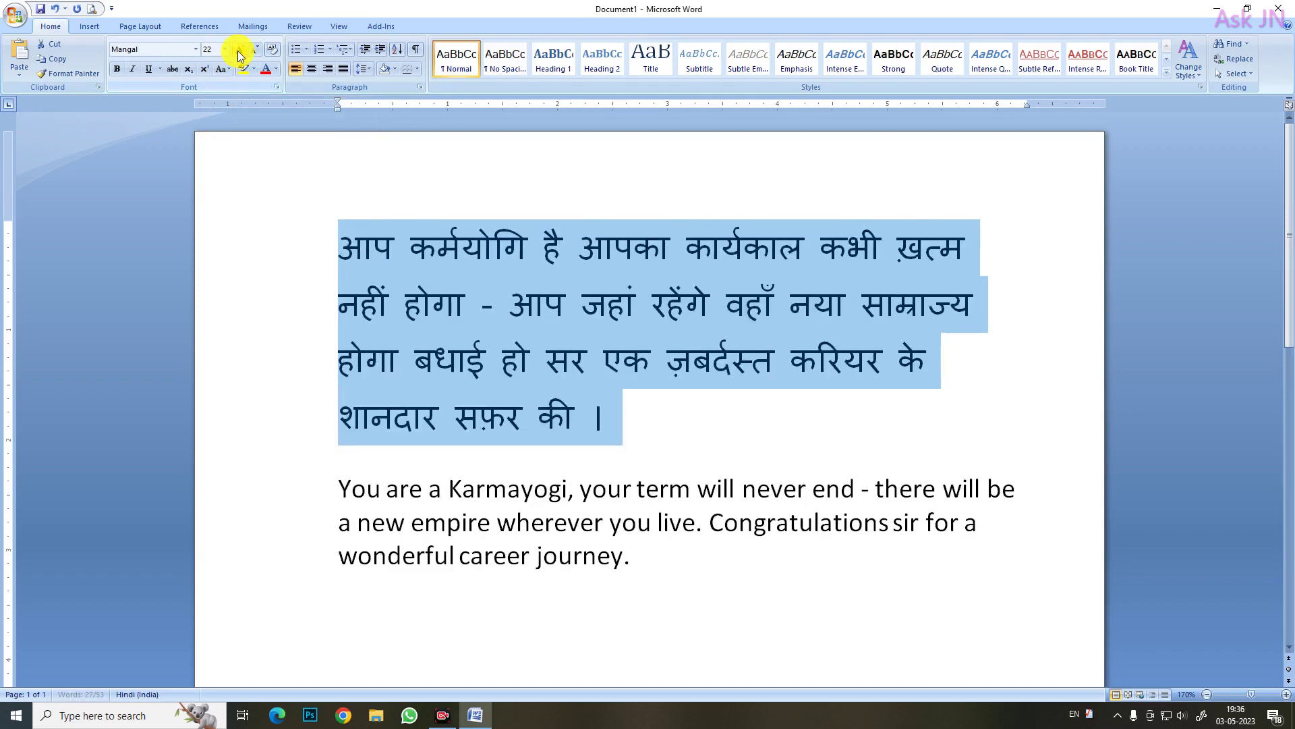
click(240, 55)
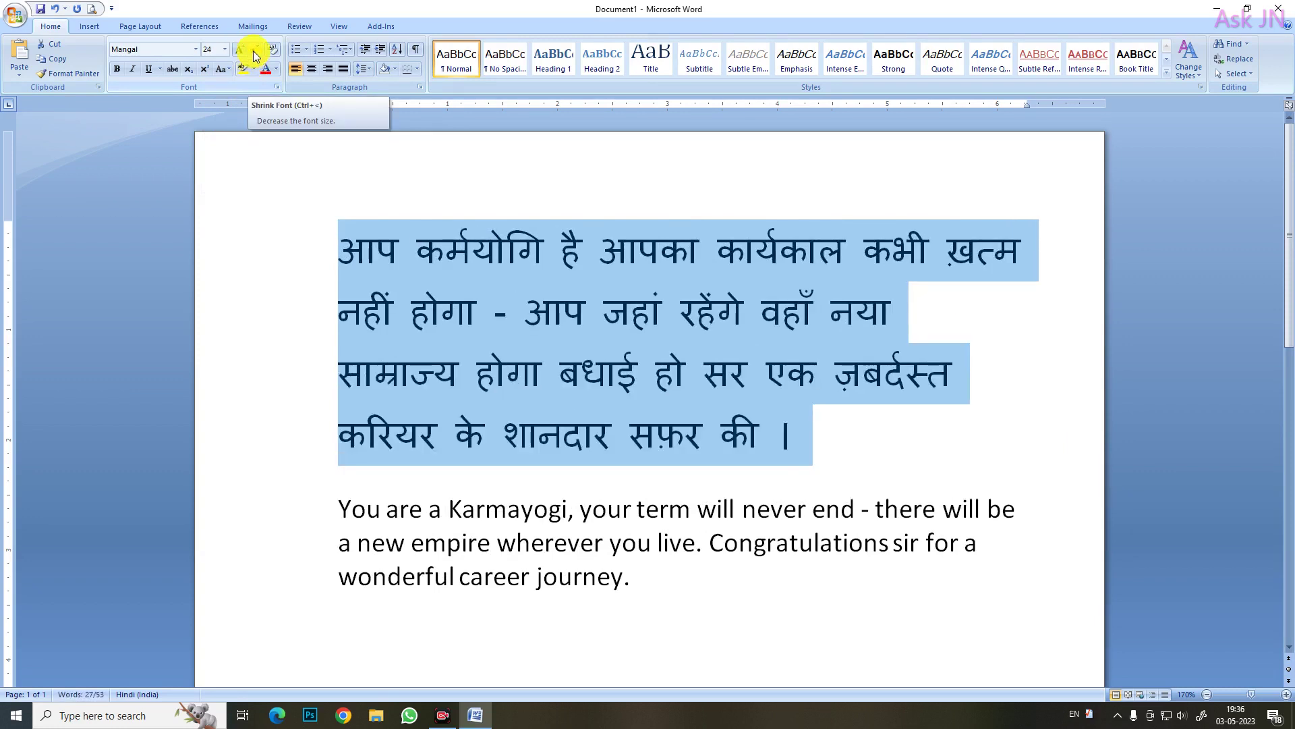
Step: Shrink the Hindi paragraph's font step by step back down to size 14
click(255, 52)
click(255, 52)
click(255, 52)
click(255, 52)
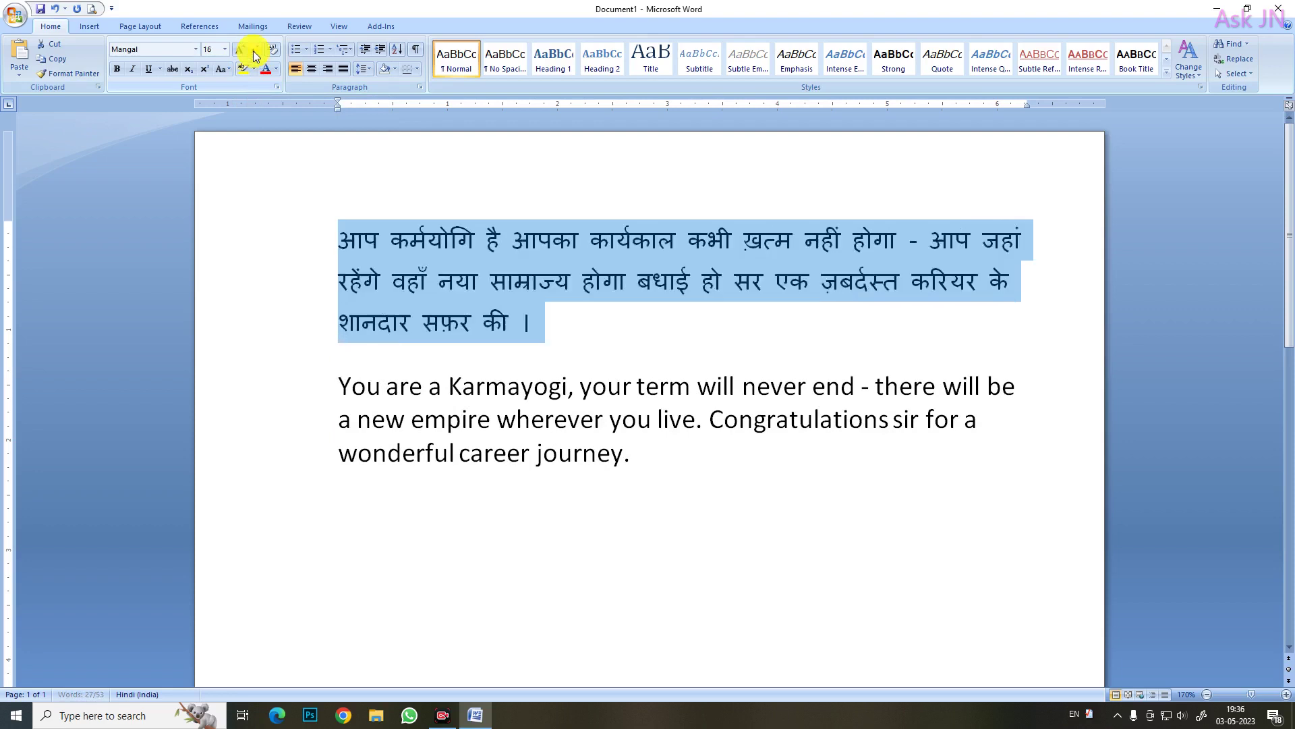
click(256, 54)
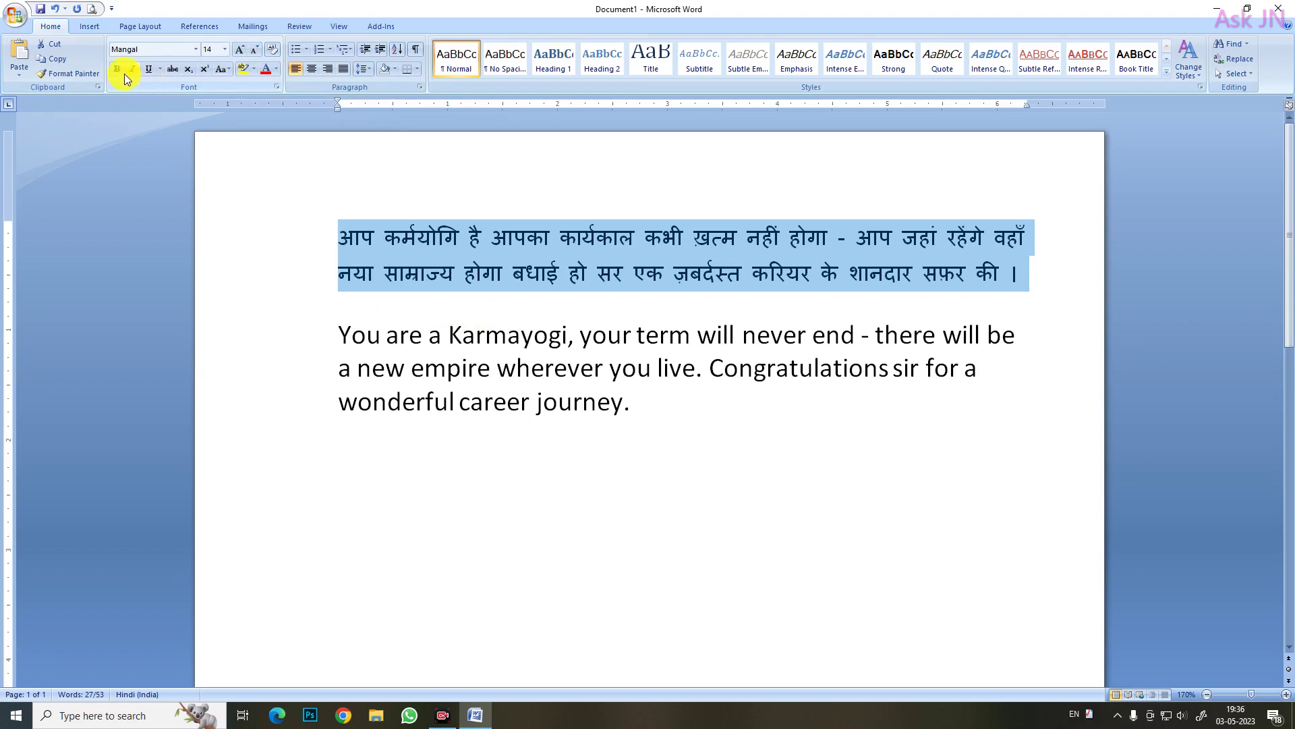
click(518, 243)
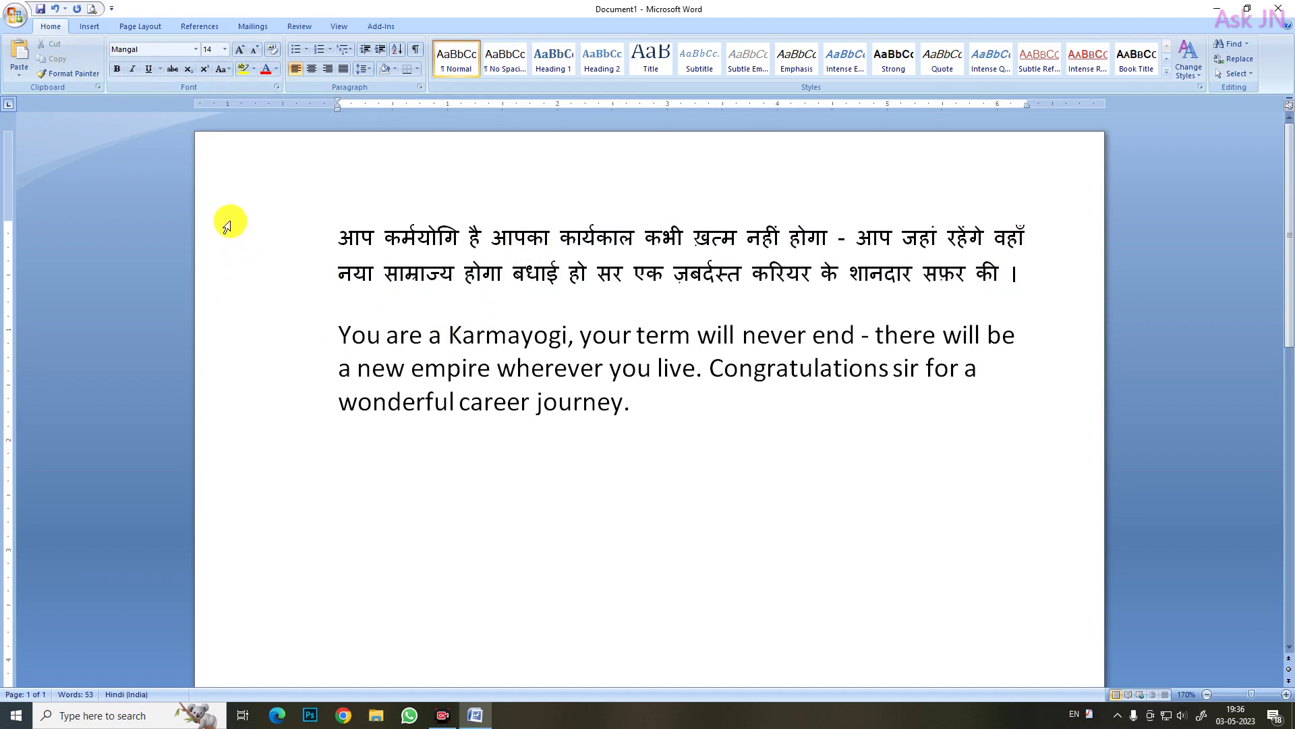
drag(228, 232, 236, 264)
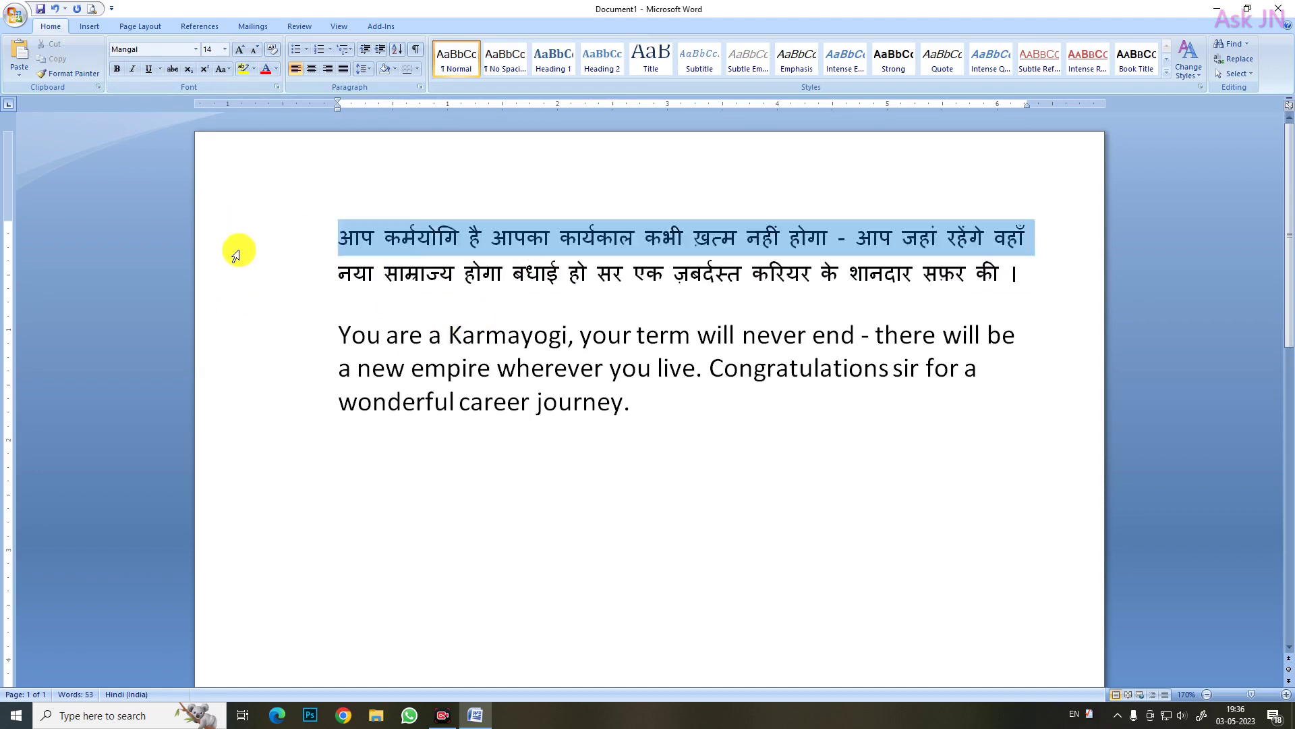
click(117, 70)
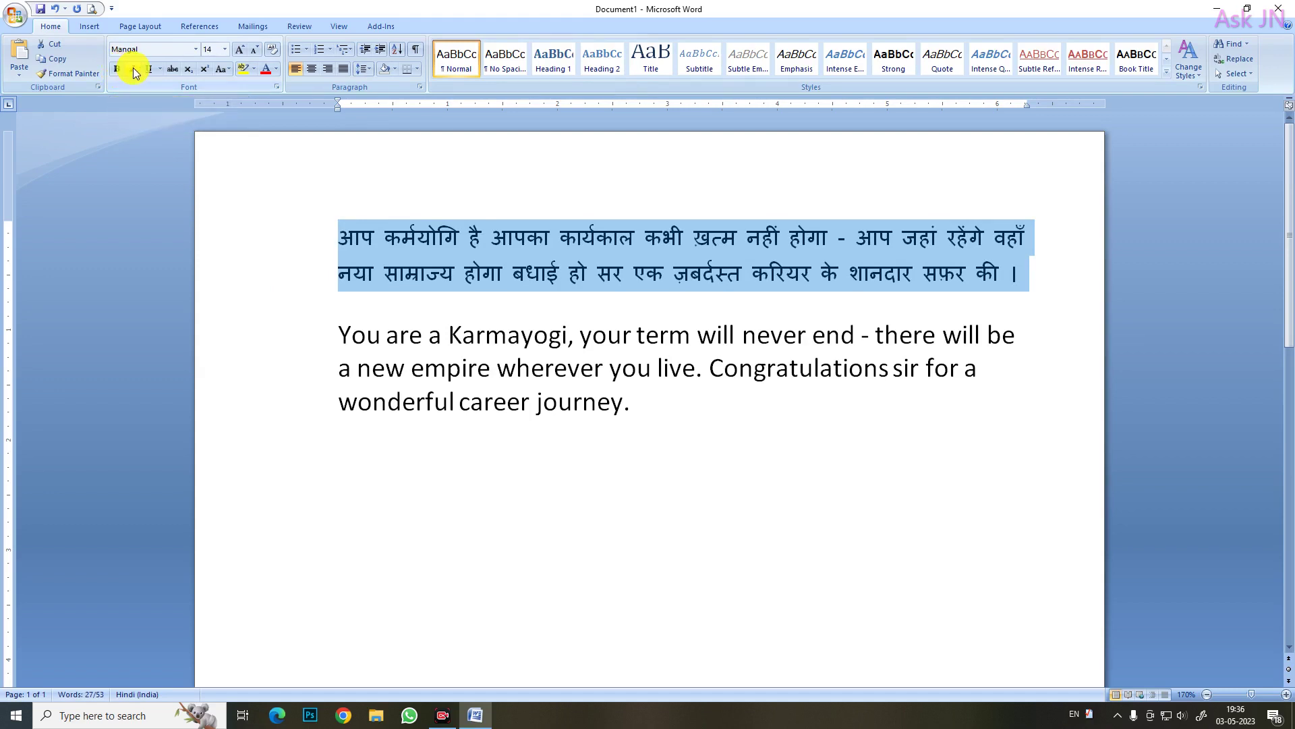
click(133, 69)
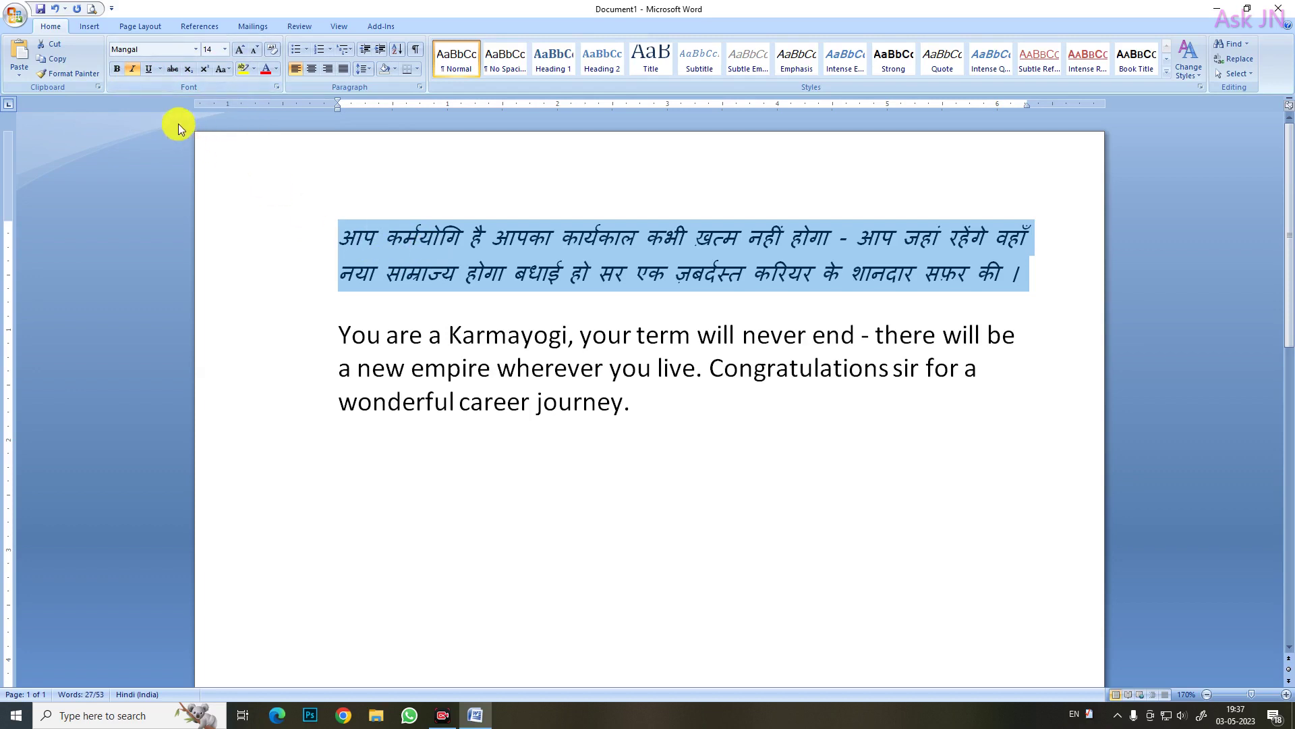
click(132, 70)
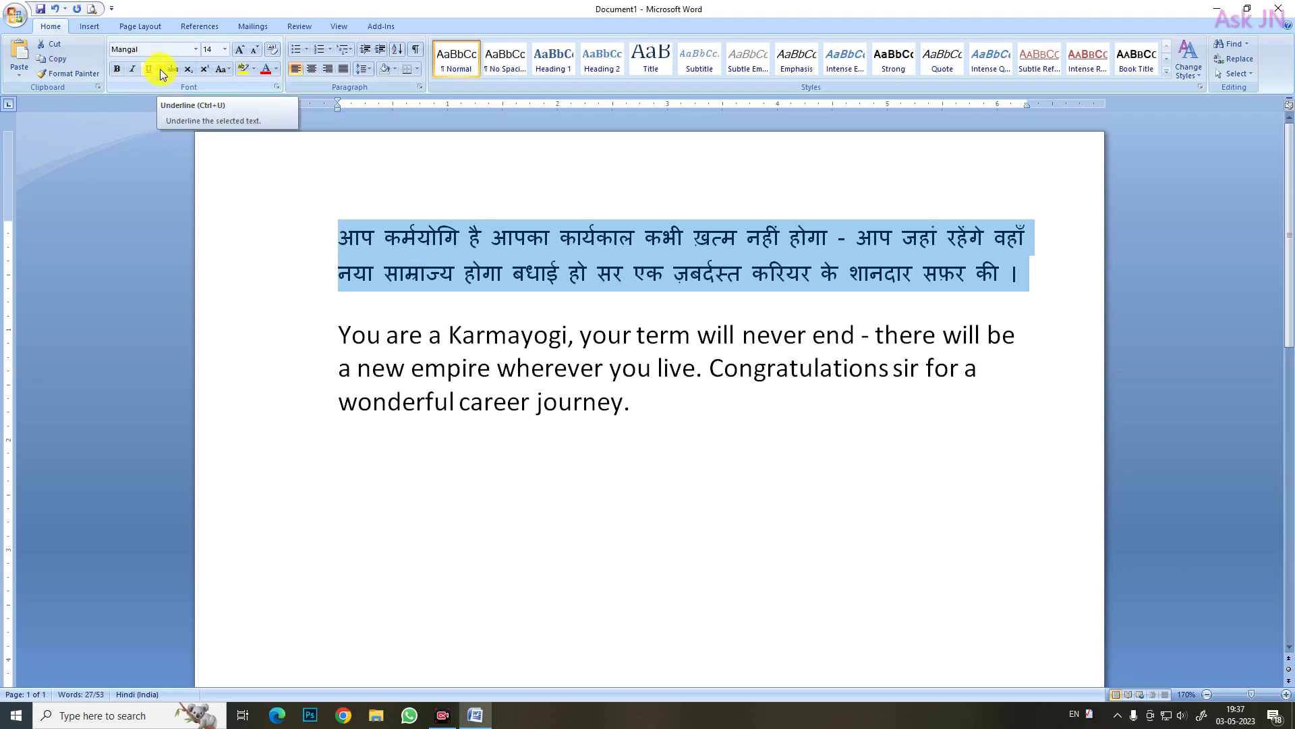
click(159, 69)
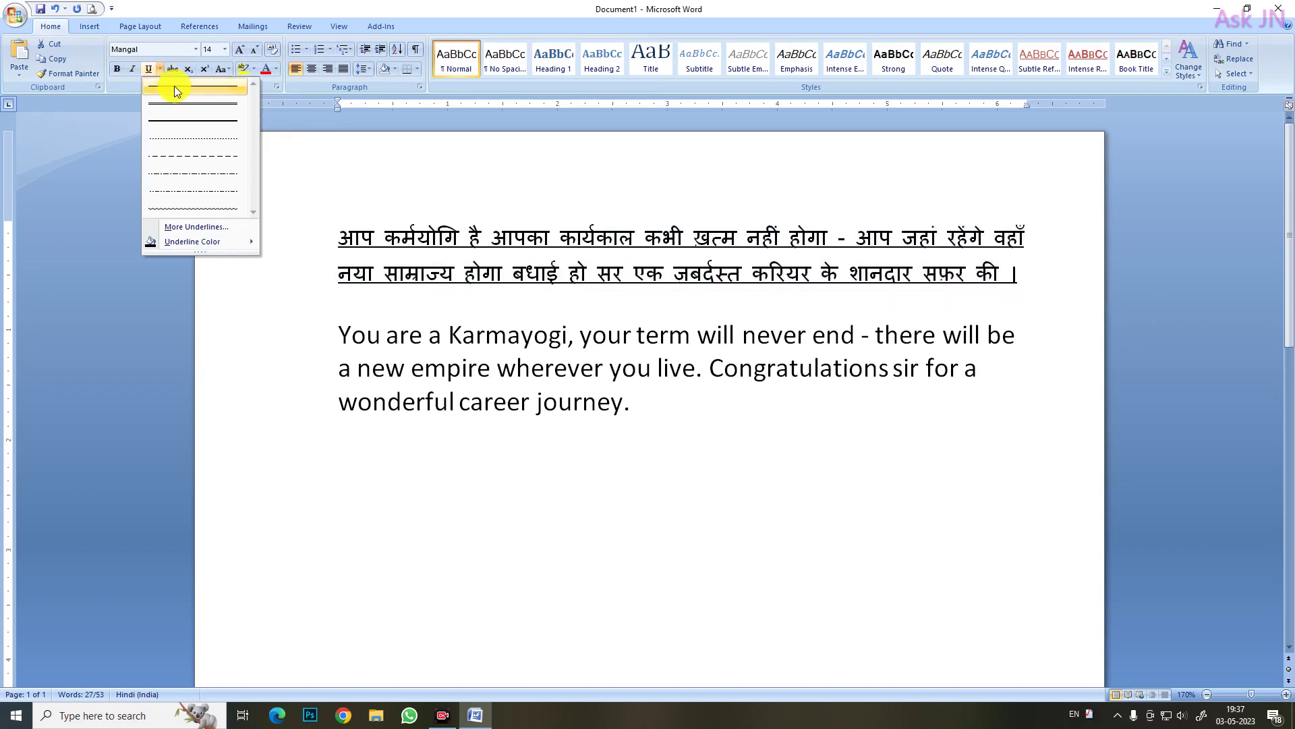
click(174, 86)
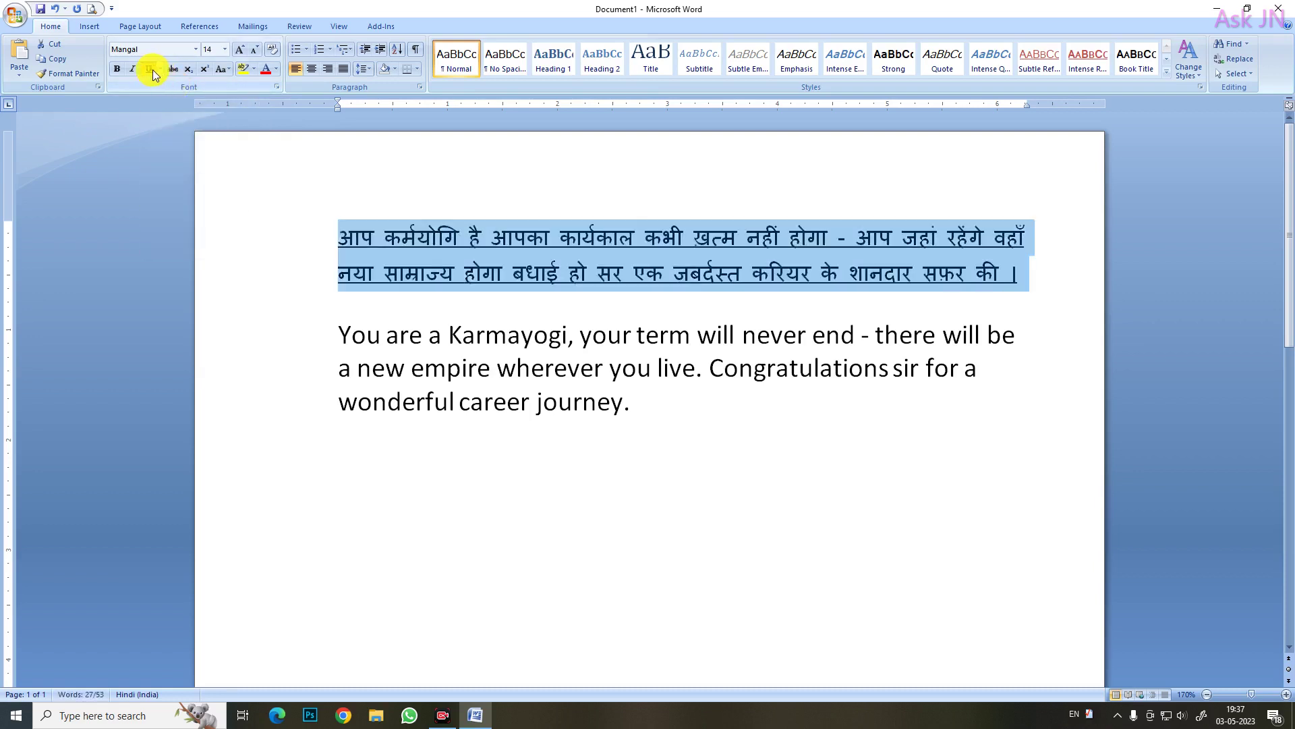
click(160, 69)
click(189, 138)
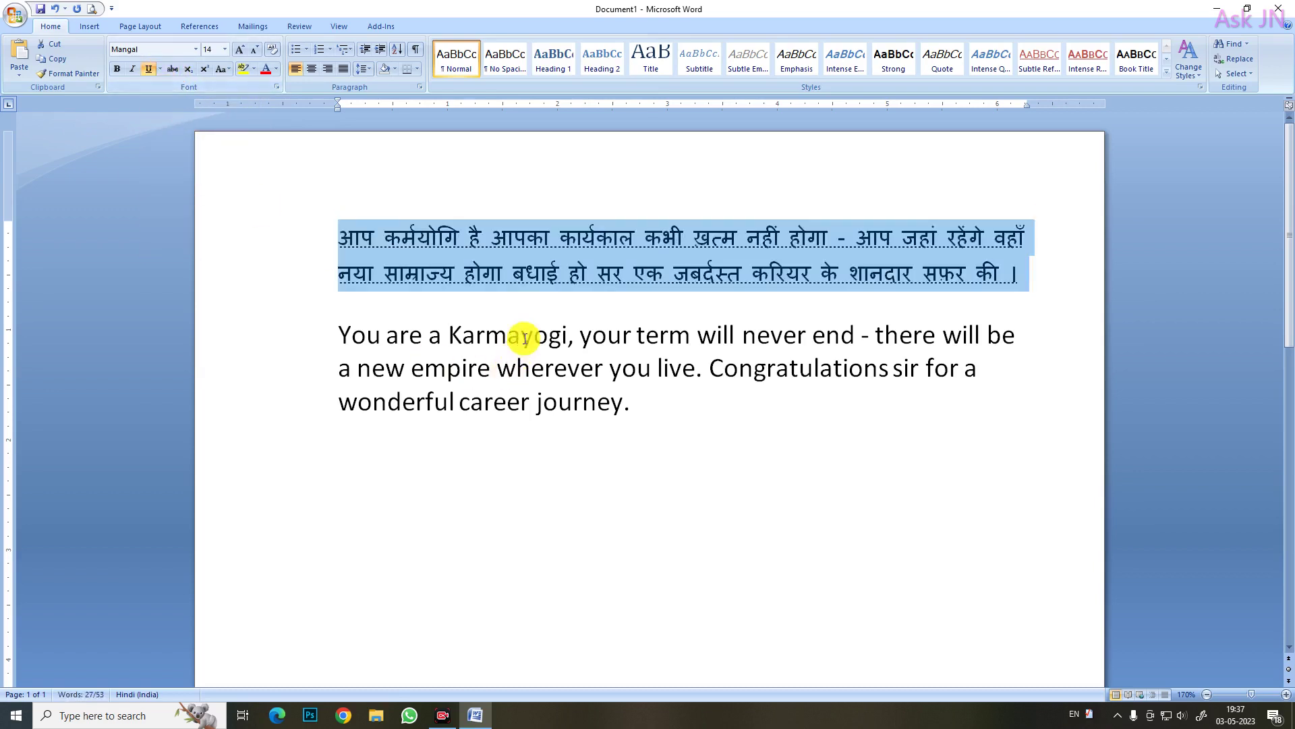
click(148, 71)
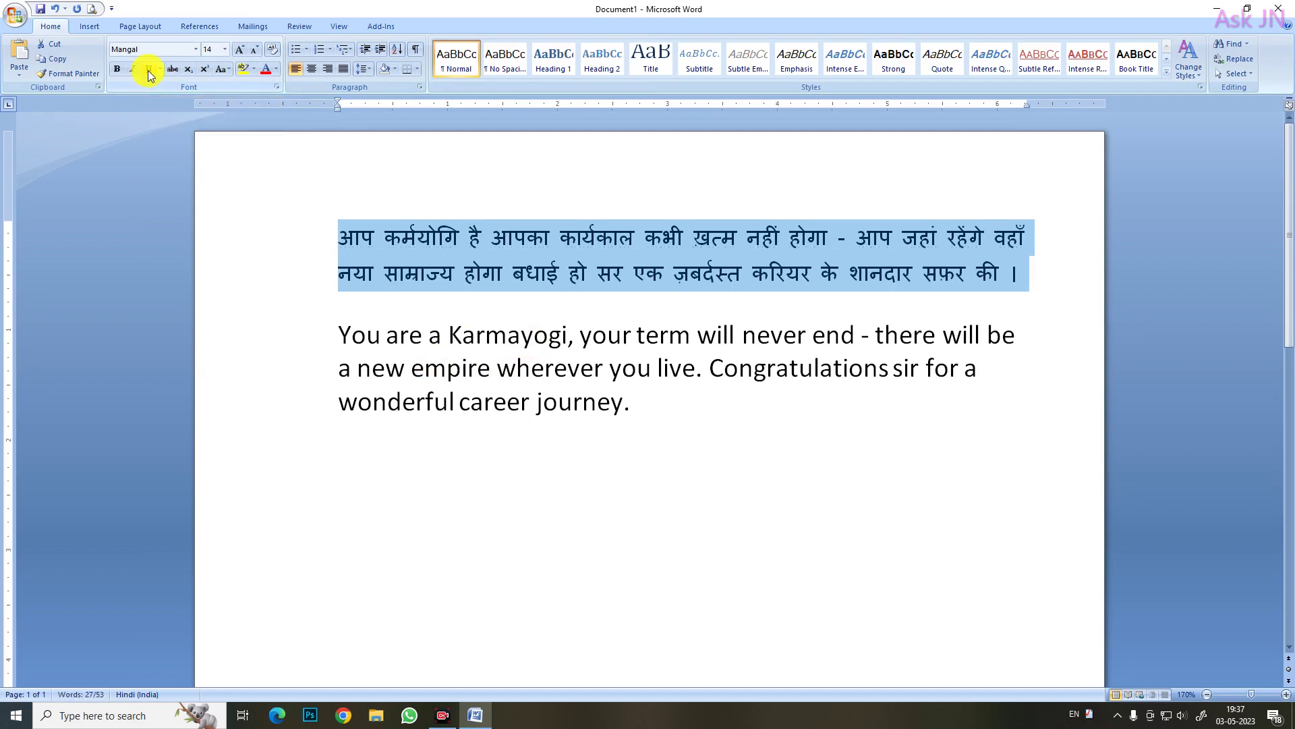
click(552, 250)
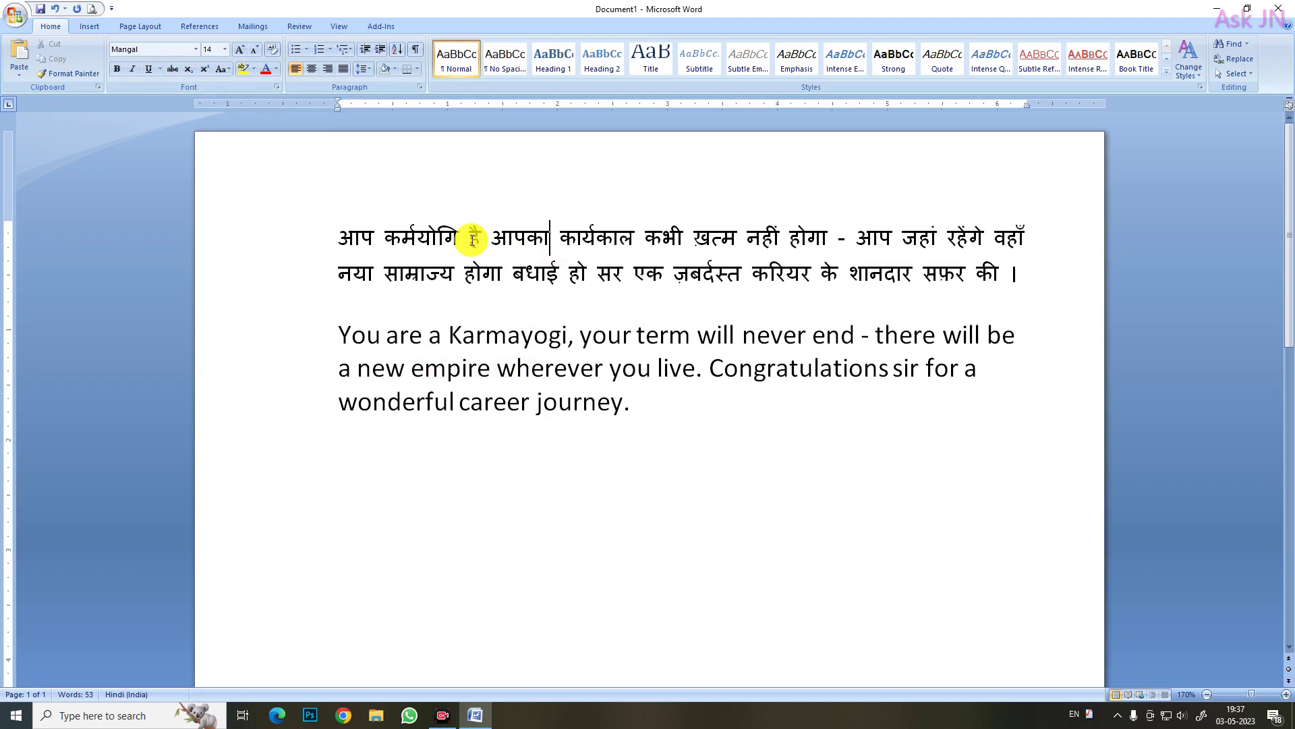
double_click(297, 368)
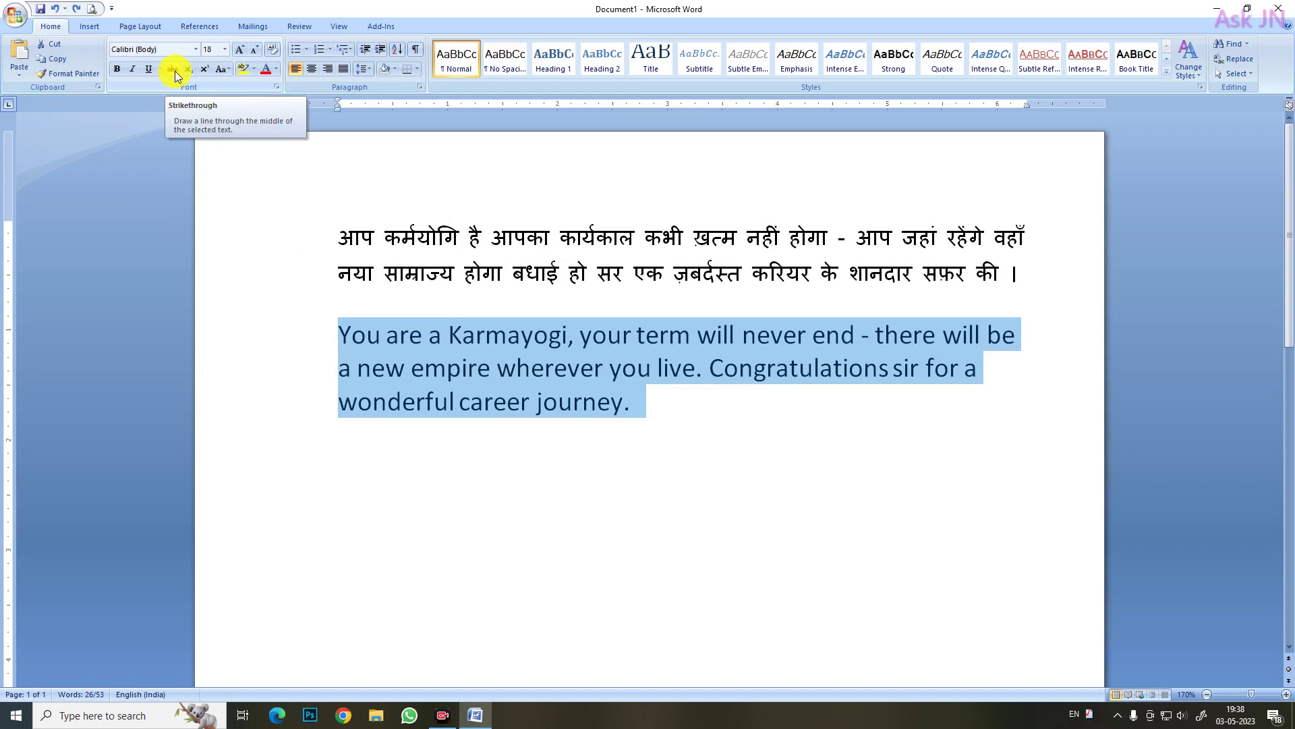
click(173, 68)
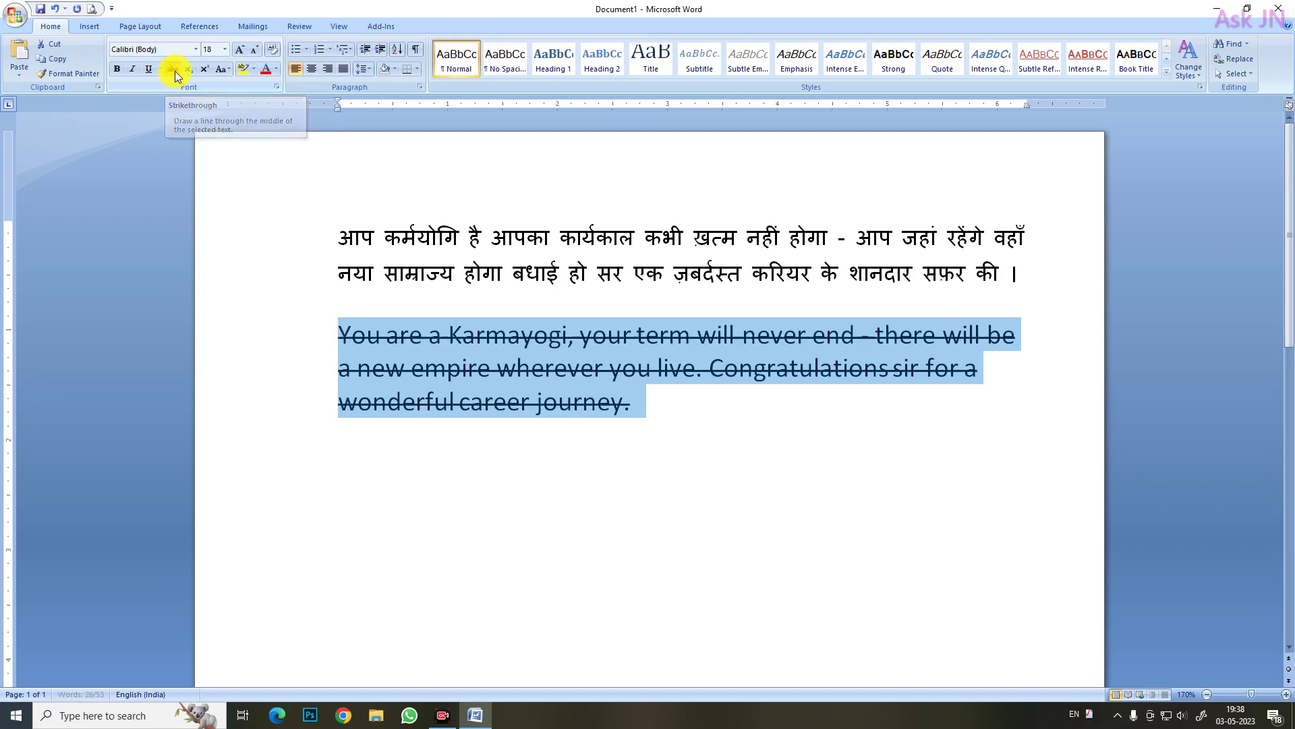
click(552, 398)
drag(265, 238, 267, 289)
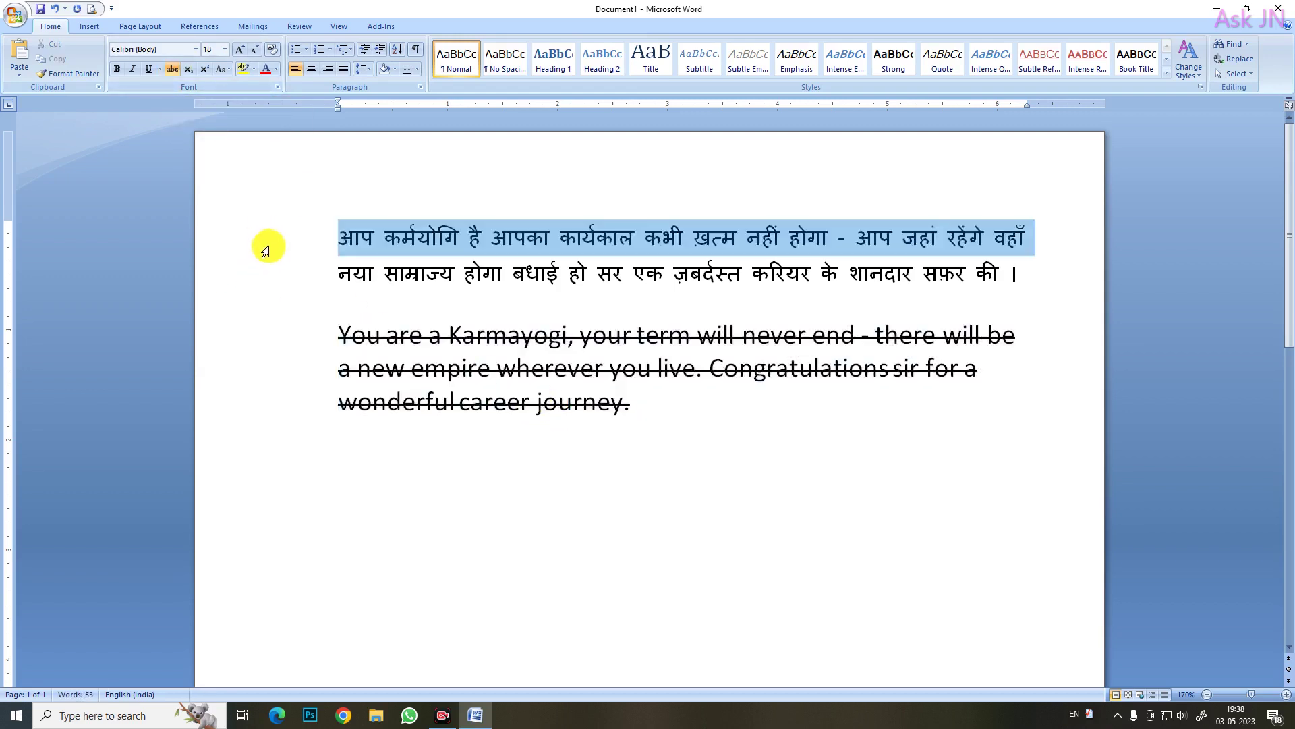
click(268, 283)
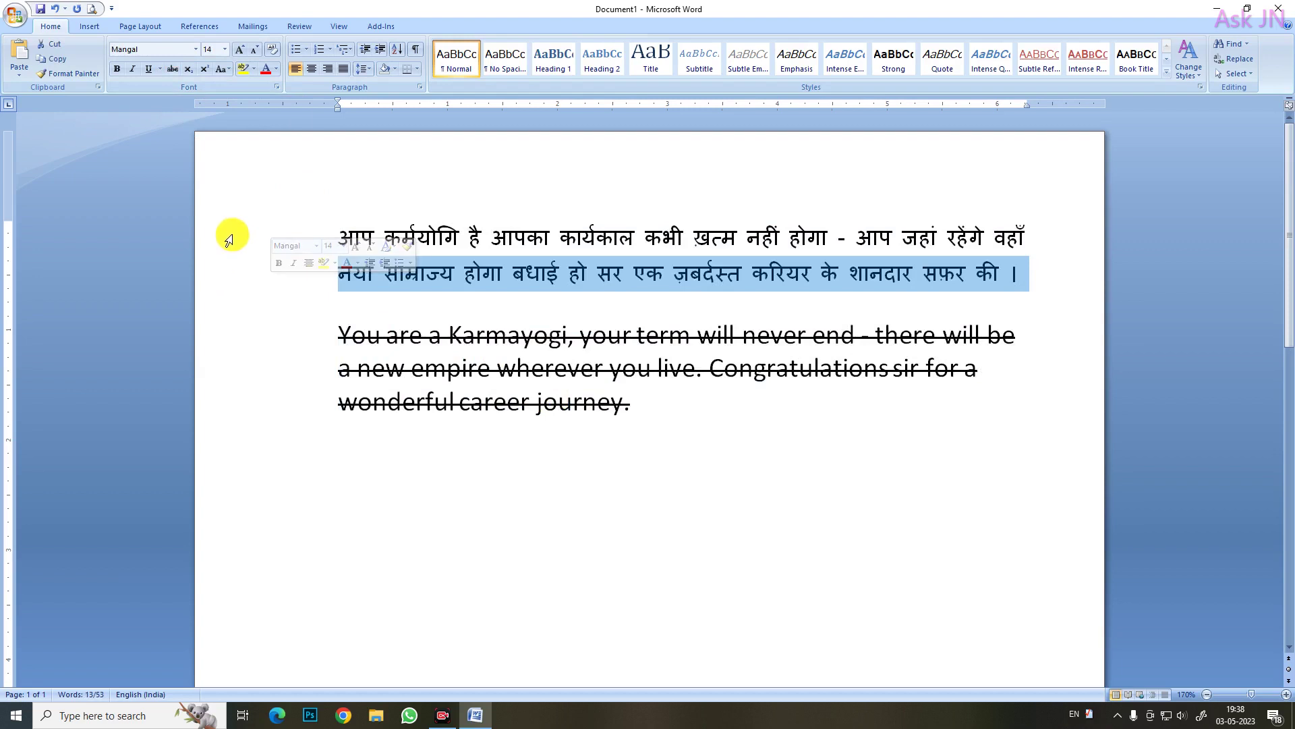
drag(232, 238, 234, 270)
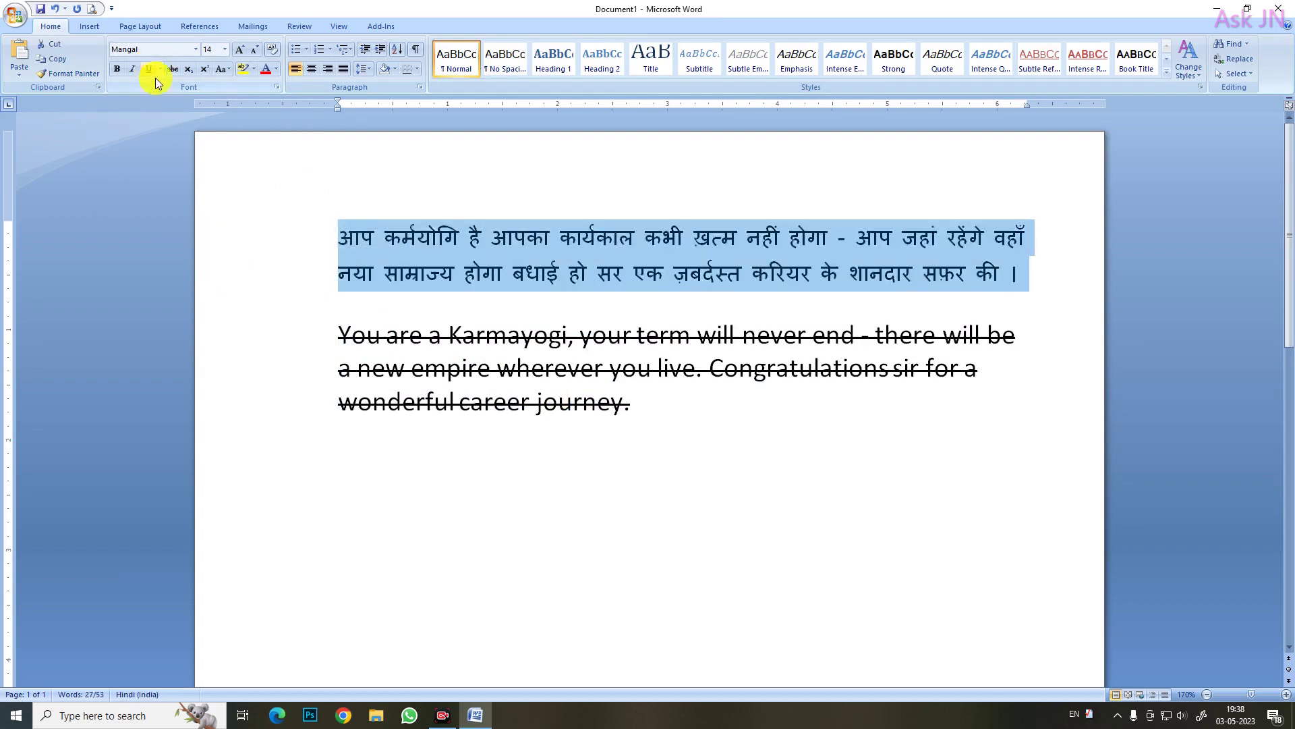
click(173, 71)
click(703, 270)
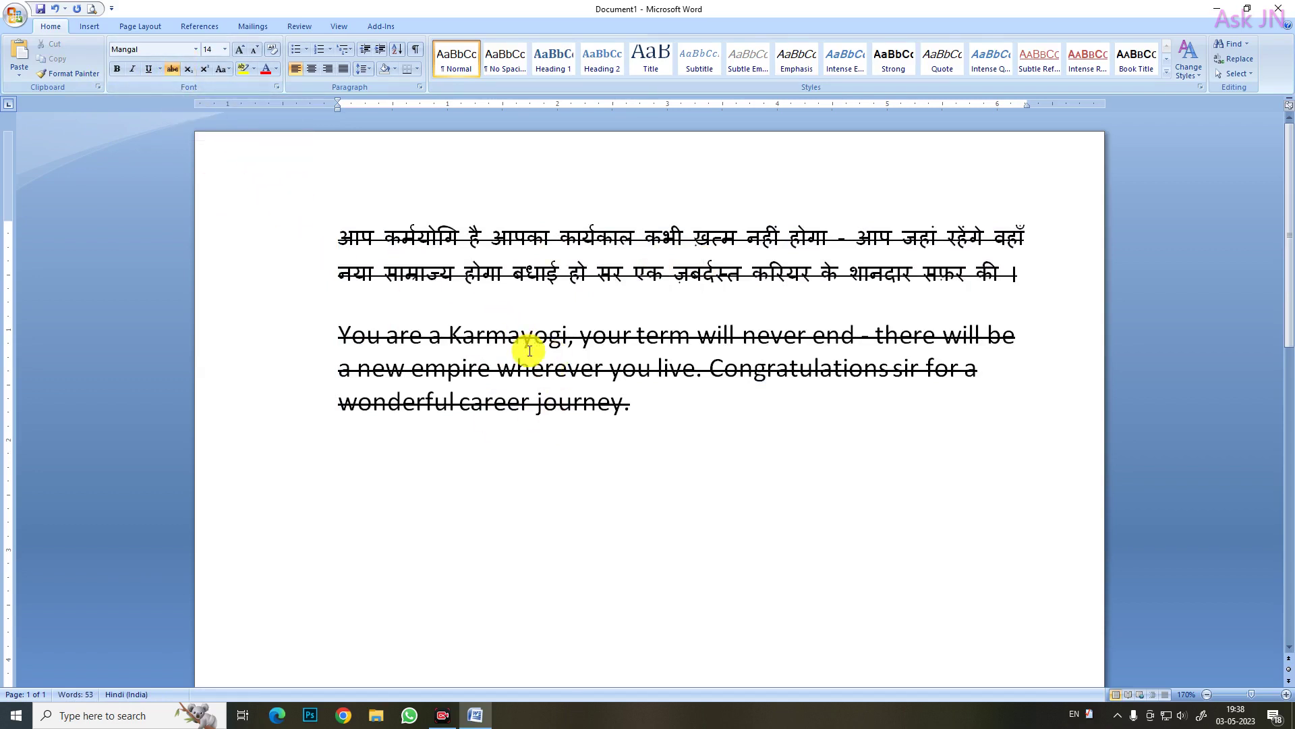
key(ctrl+z)
key(ctrl+z)
click(378, 381)
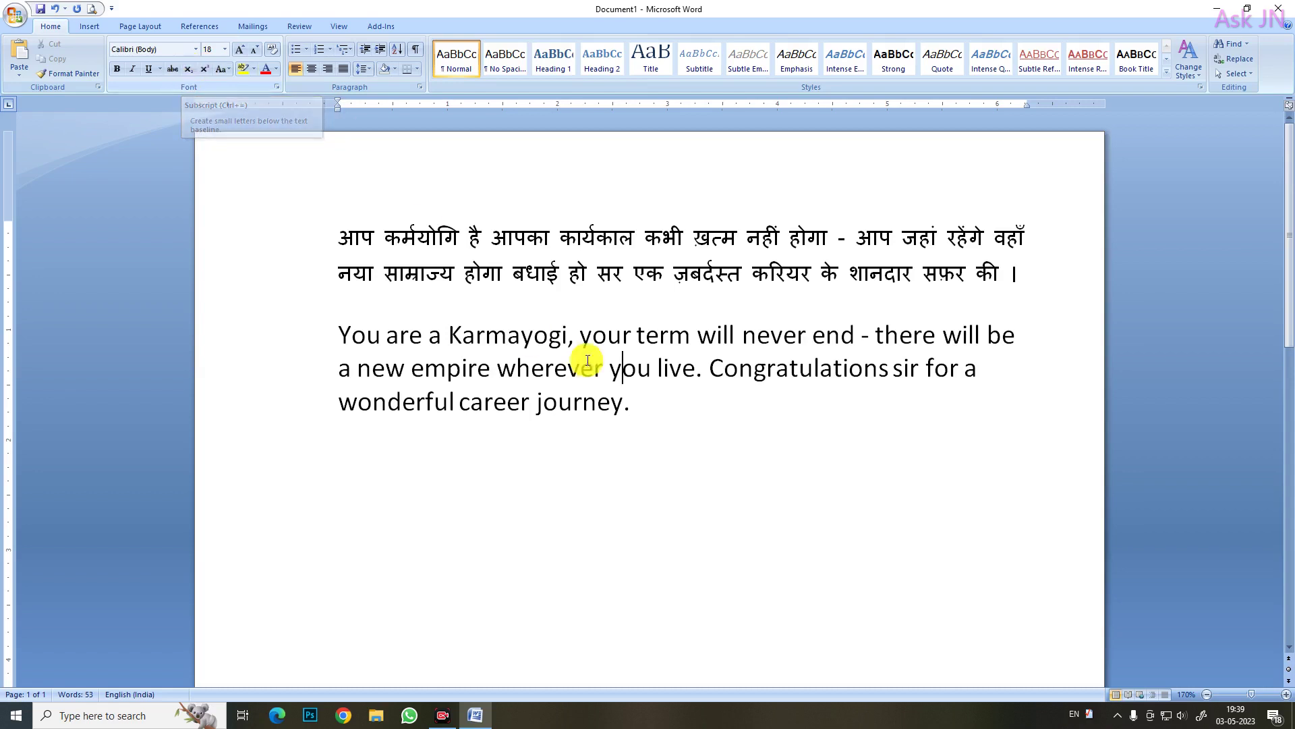
Step: Make कार्यकाल subscript and add a new line reading 156 after 'journey.'
drag(562, 239, 627, 244)
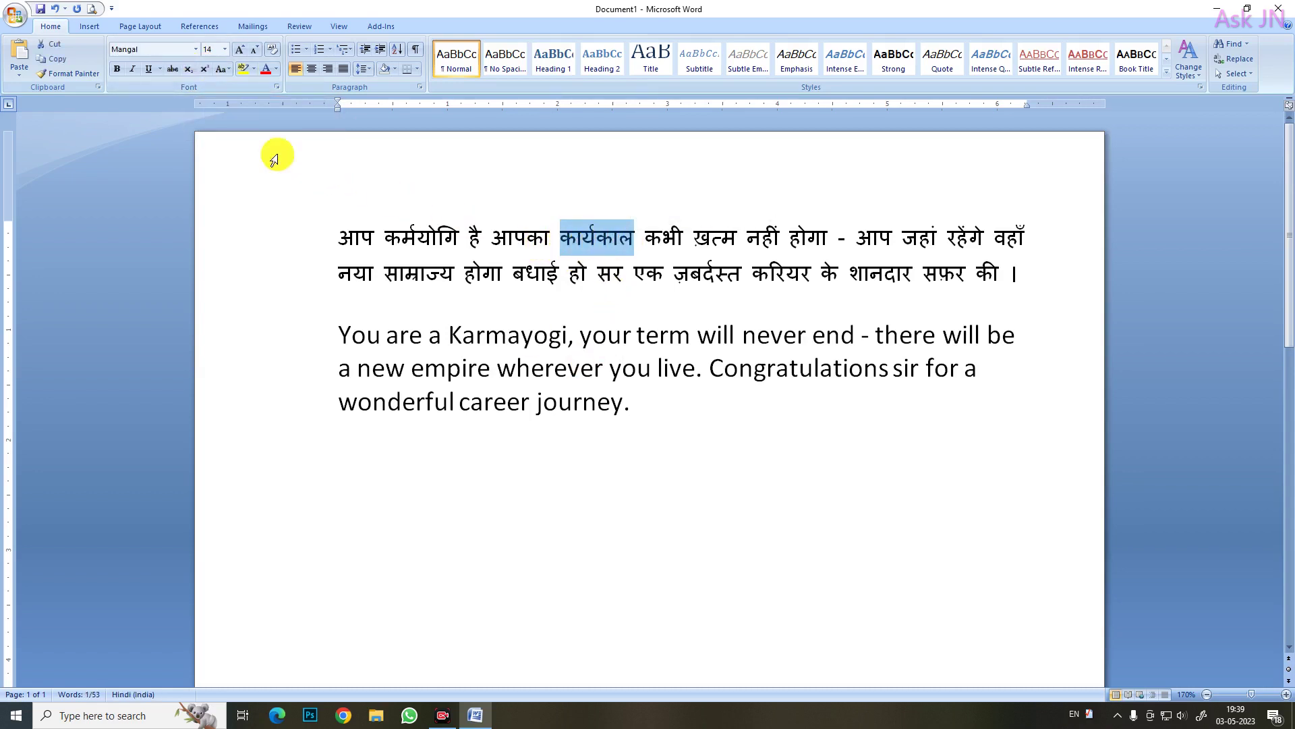
click(192, 68)
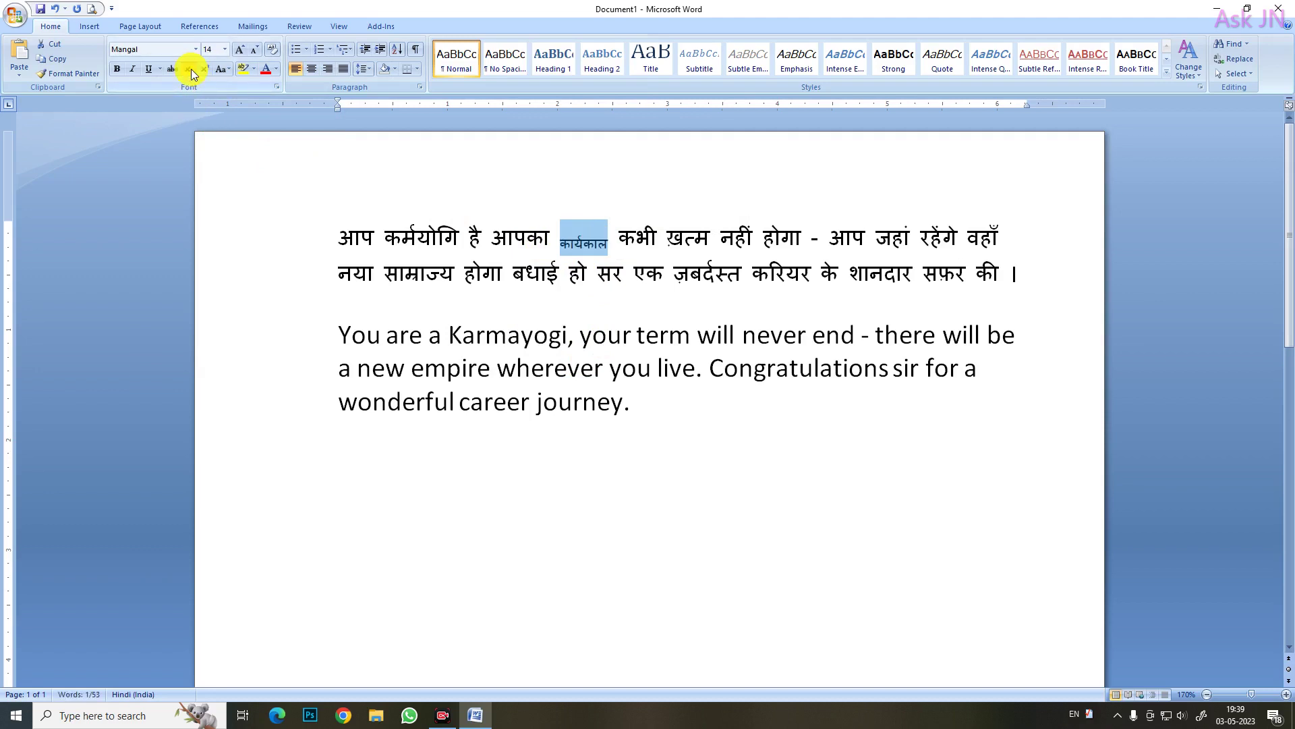
click(651, 411)
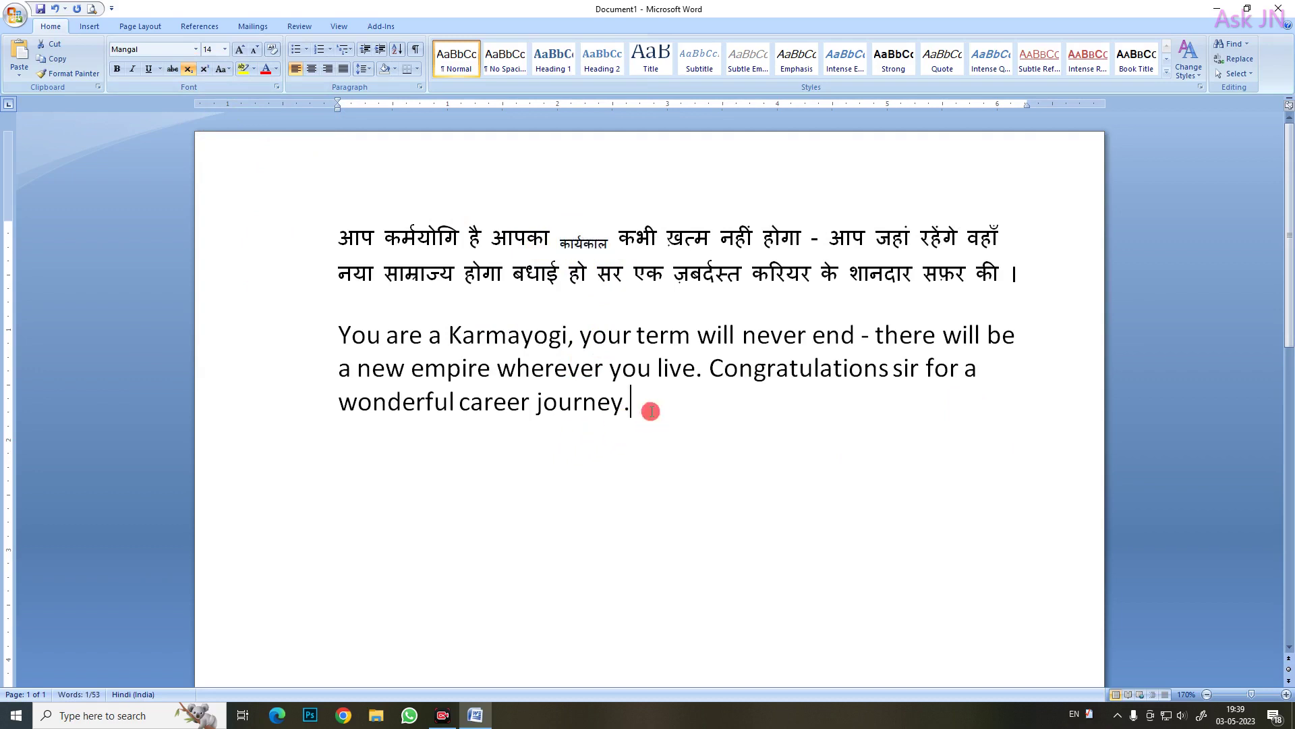
key(Return)
text(1)
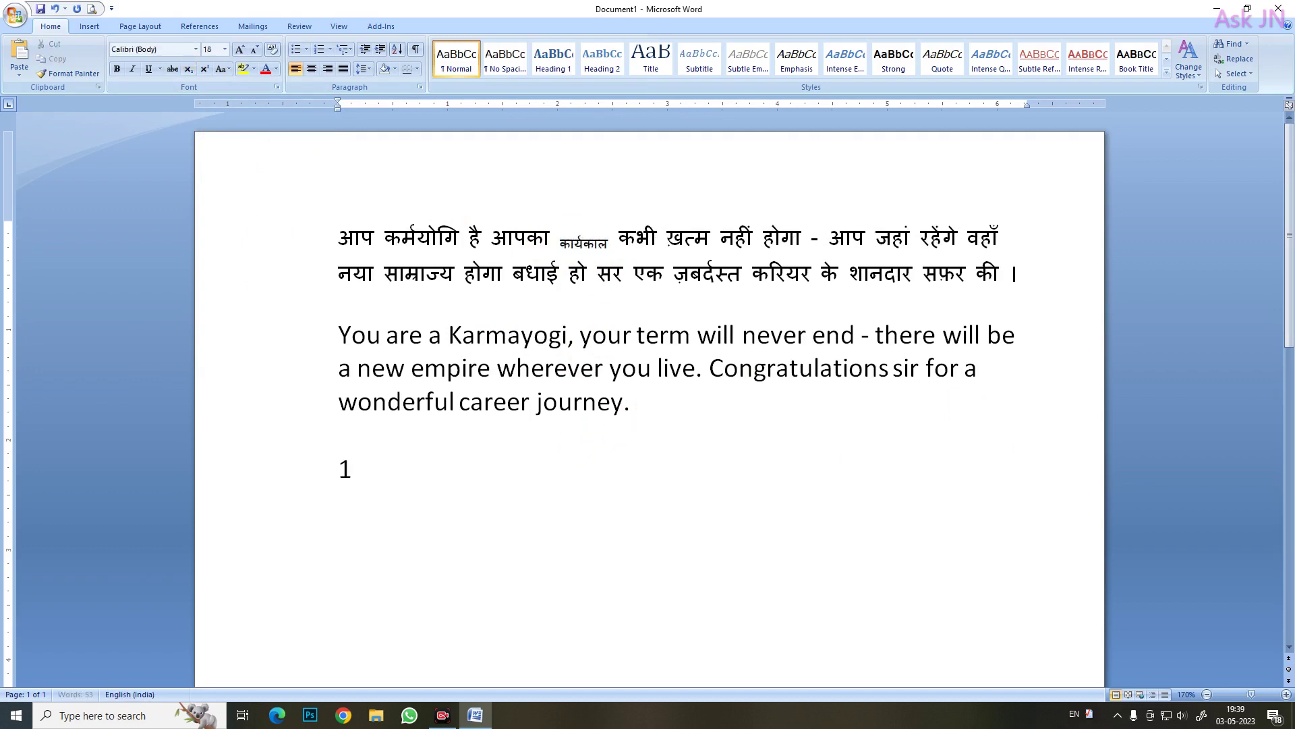
text(56)
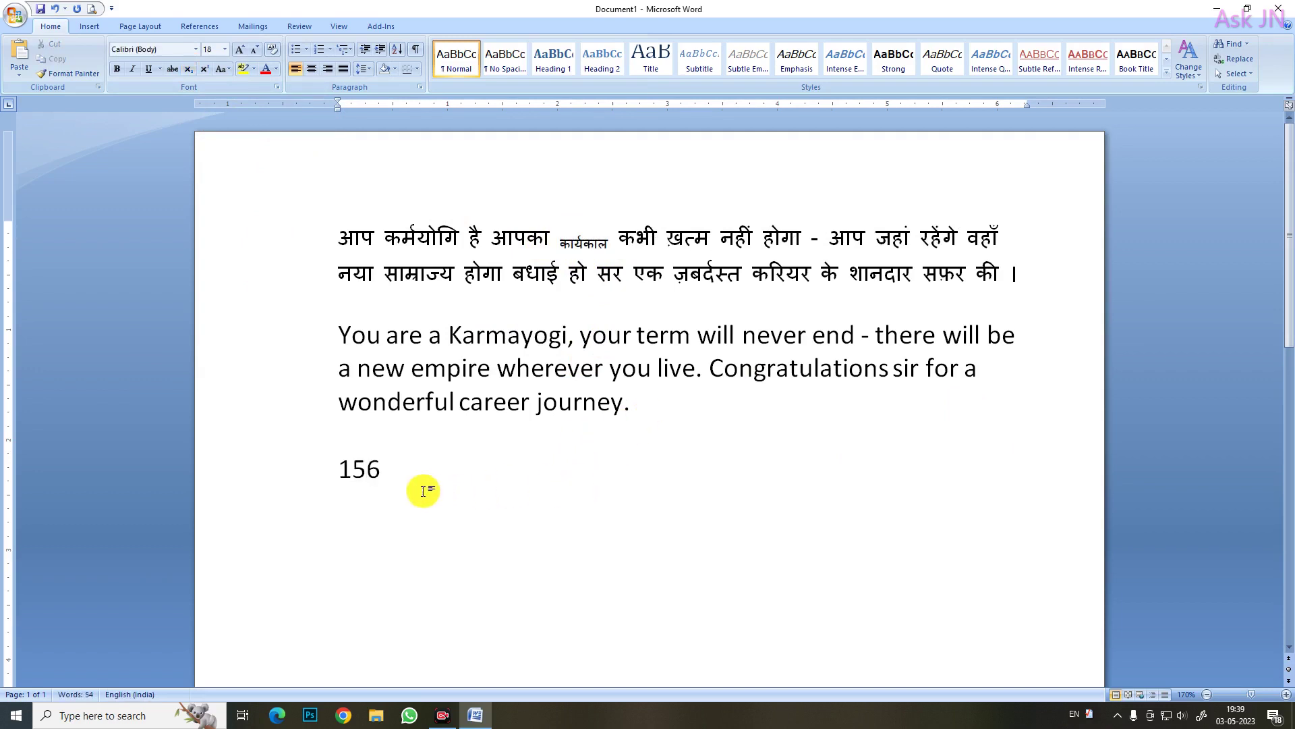
Step: Make the 6 in 156 subscript, then remove that subscript again
drag(366, 477, 384, 476)
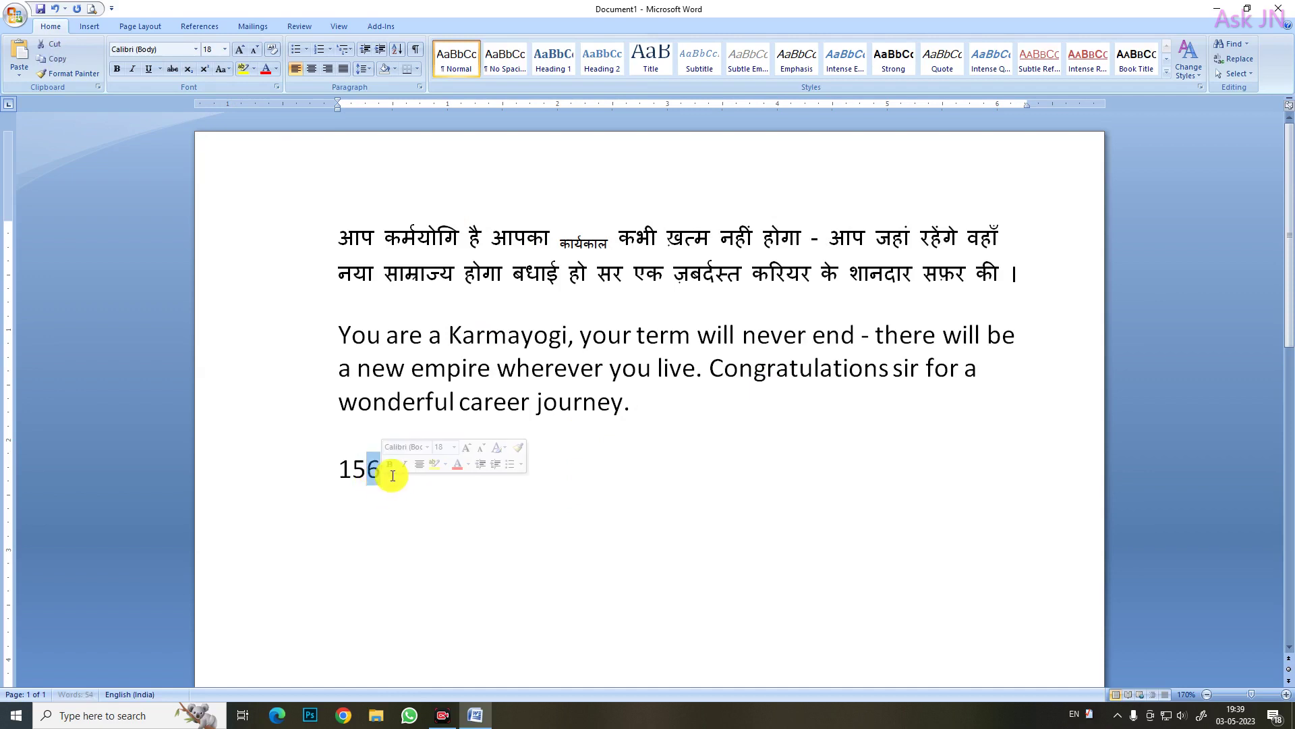
click(189, 70)
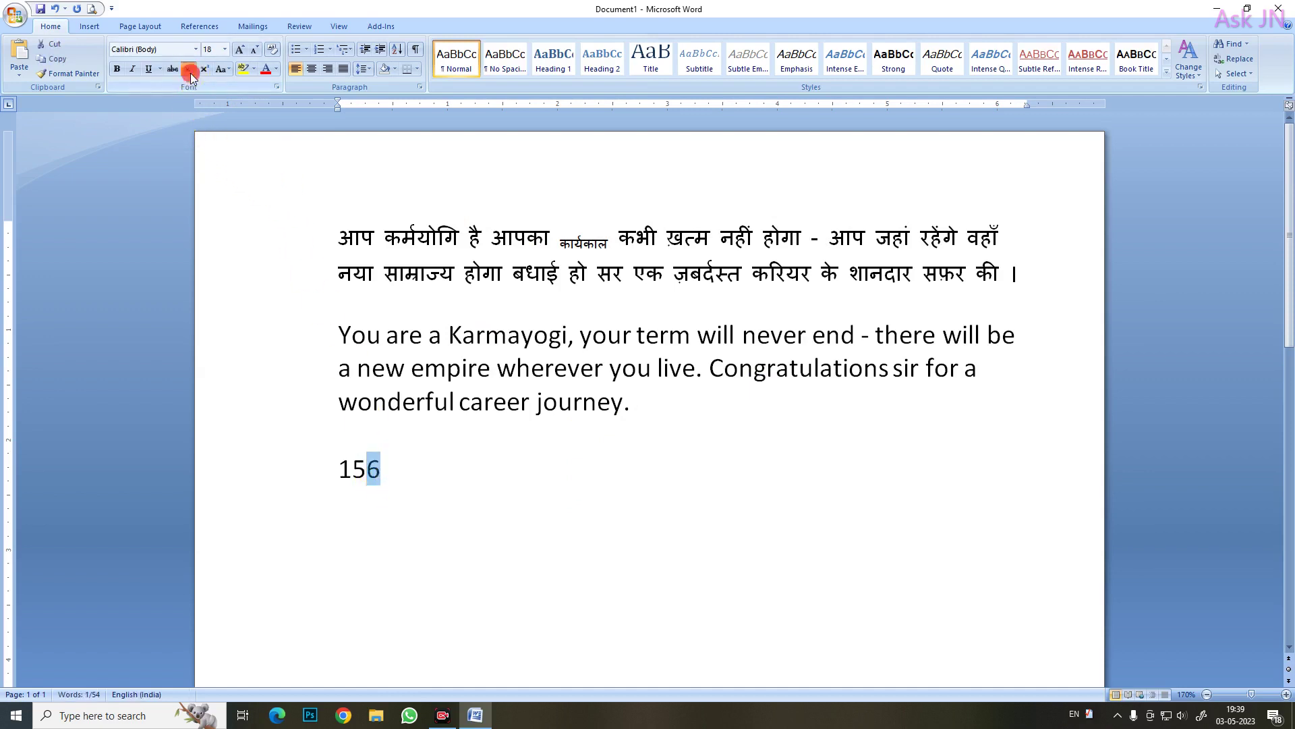
click(502, 507)
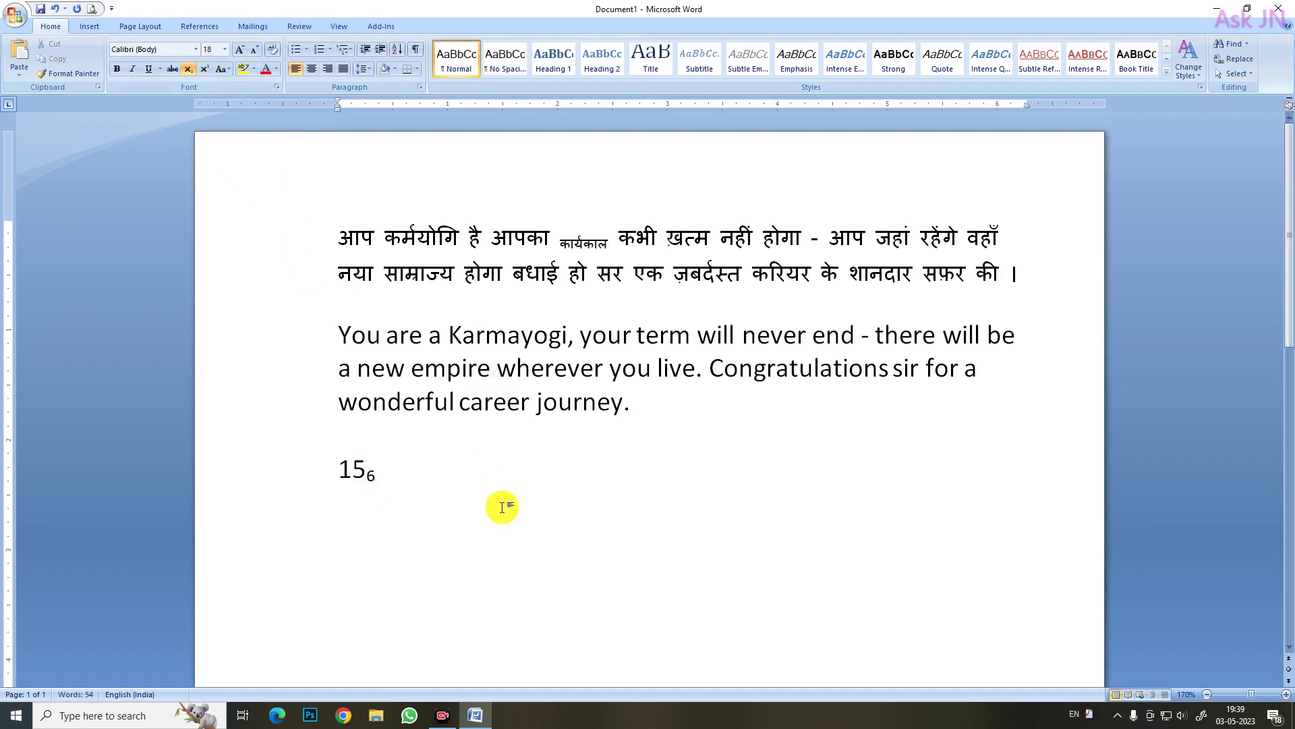
click(262, 469)
click(475, 482)
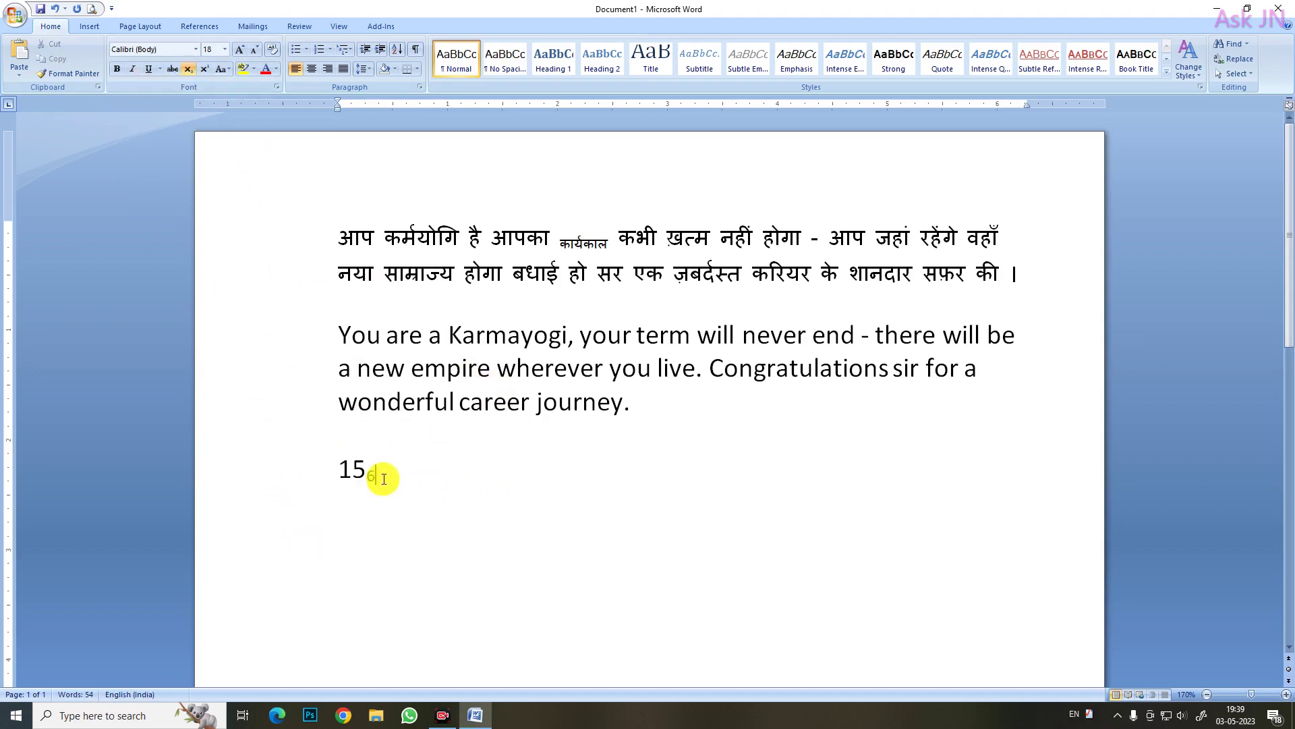
drag(384, 479, 365, 477)
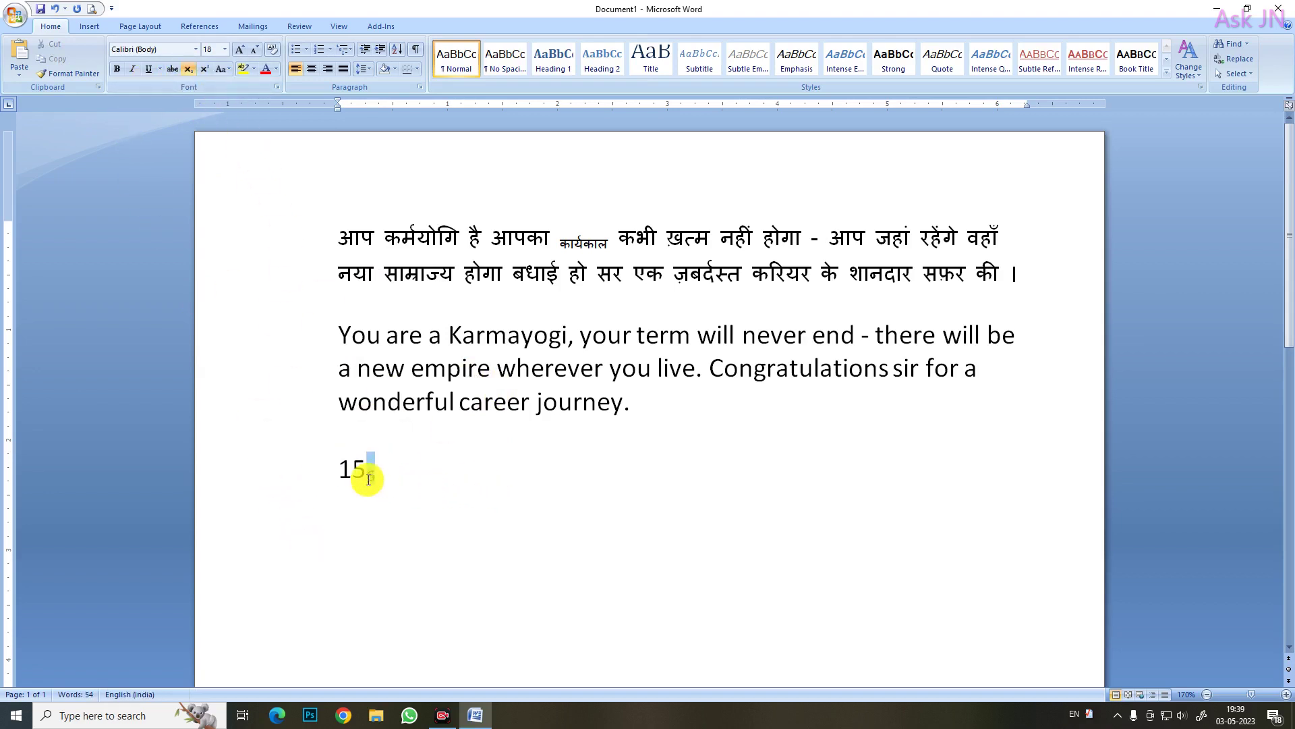
click(193, 70)
click(548, 491)
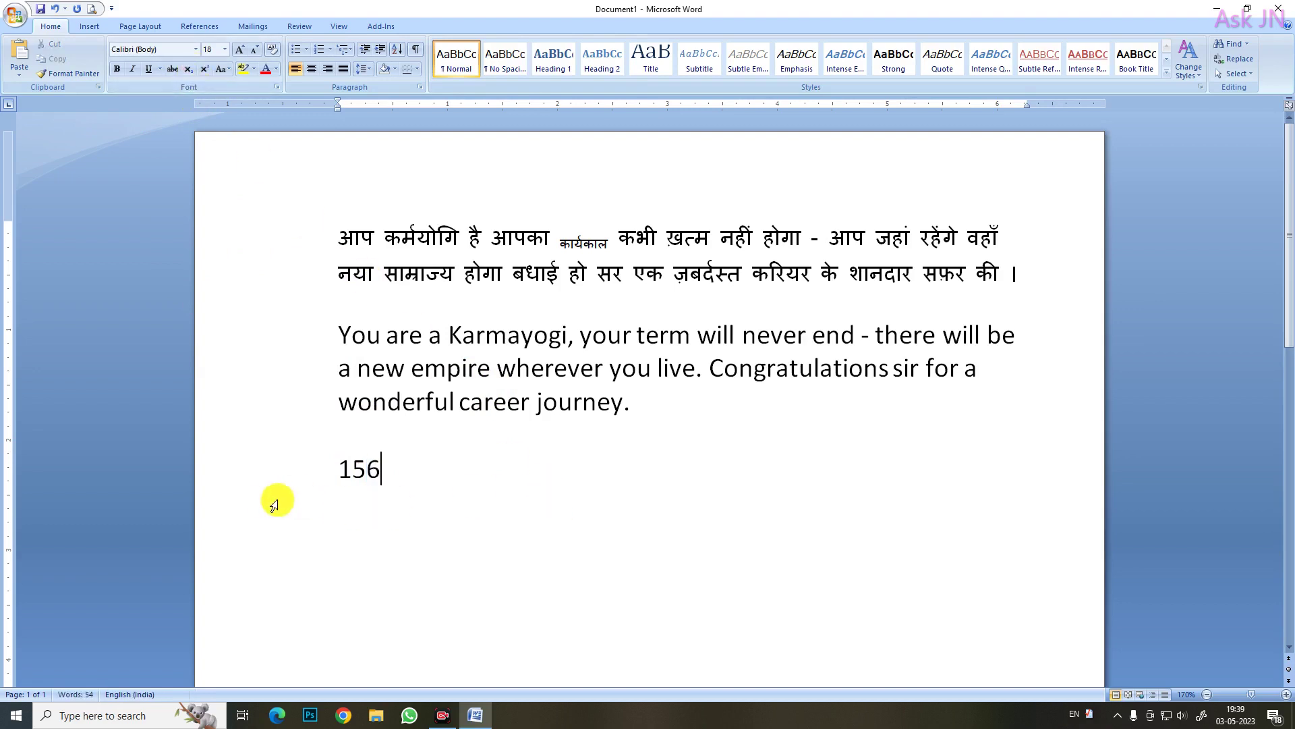
Step: Make the 56 in 156 superscript, then delete the 156 line
click(311, 477)
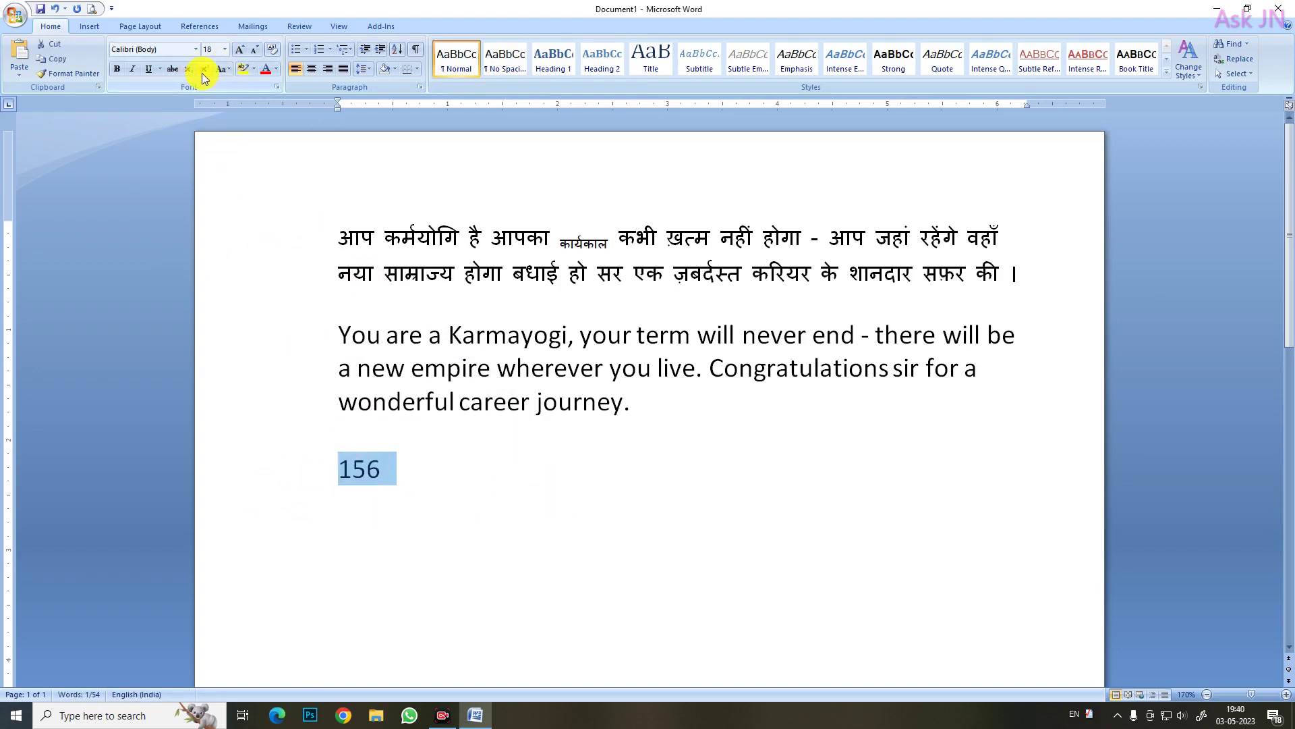
click(481, 502)
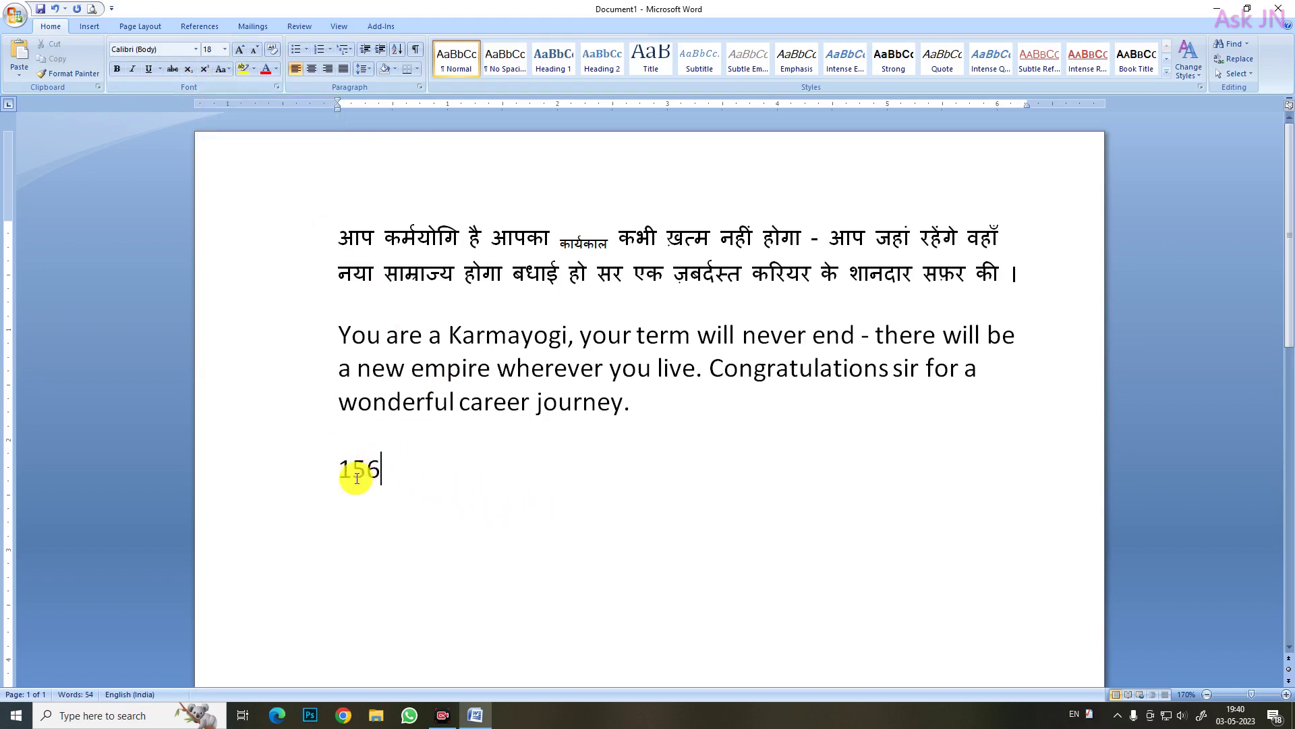
drag(350, 475, 363, 479)
click(405, 480)
drag(354, 474, 382, 475)
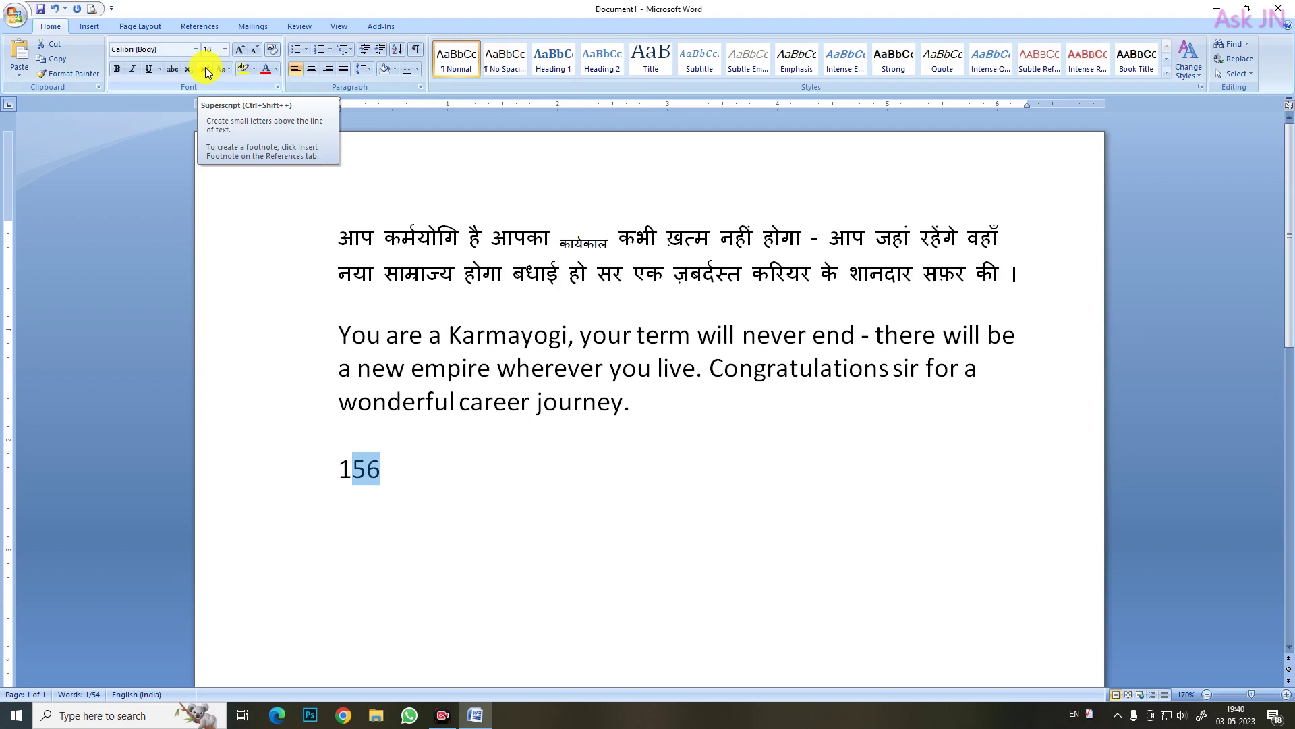
click(206, 69)
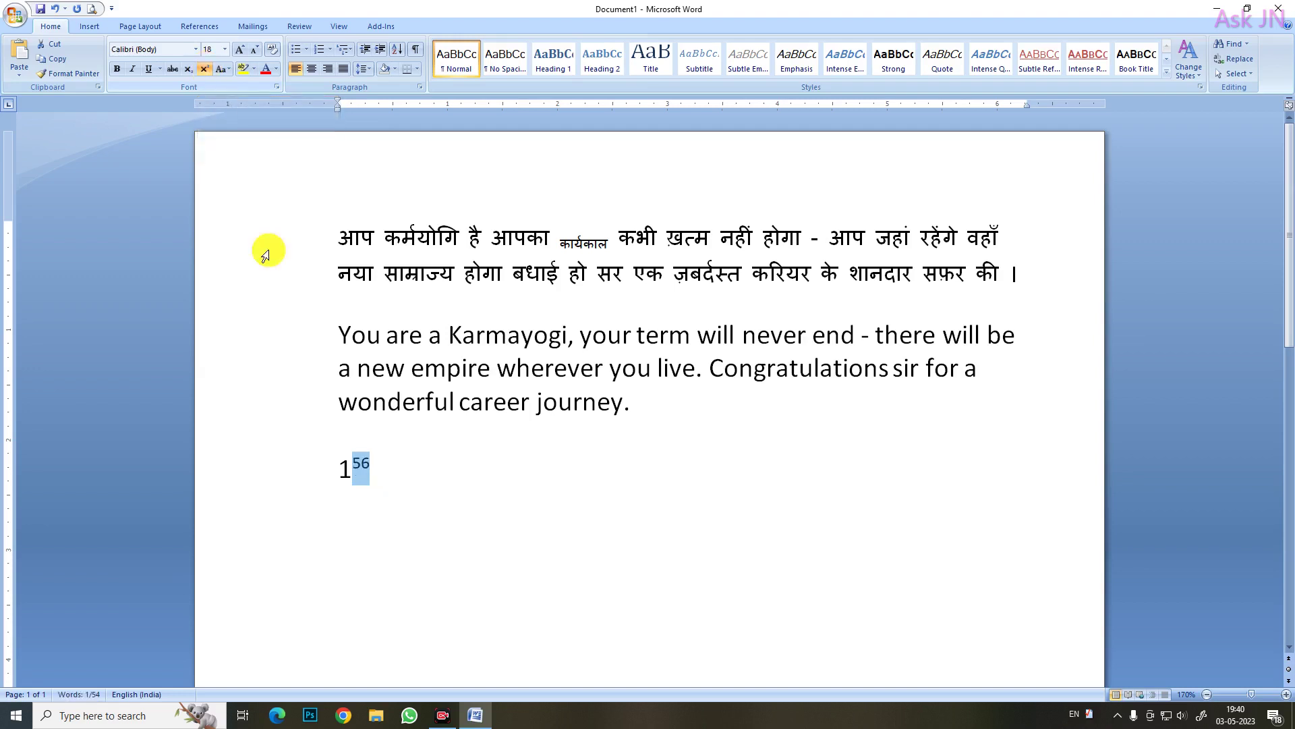
click(444, 473)
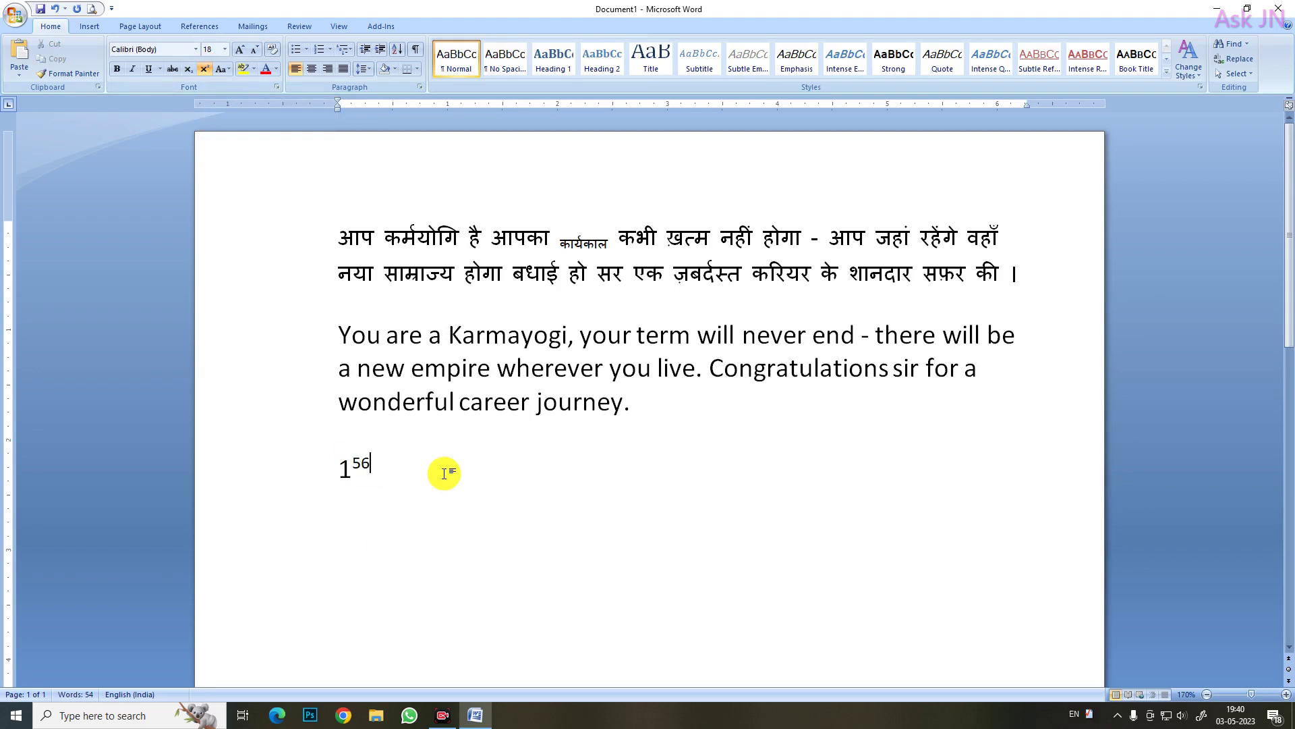
key(BackSpace)
key(BackSpace)
key(BackSpace)
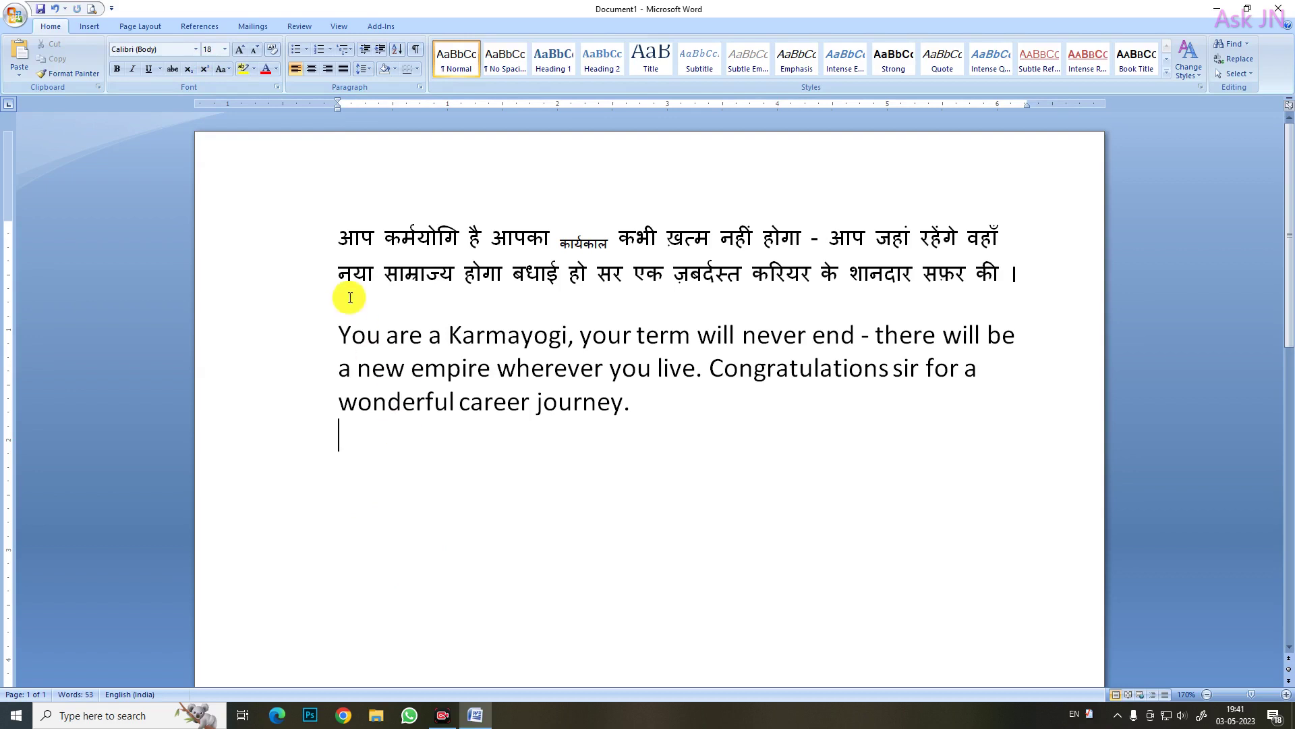
Step: Change 'You are a Karmayogi' through Sentence case and lowercase to UPPERCASE
click(349, 335)
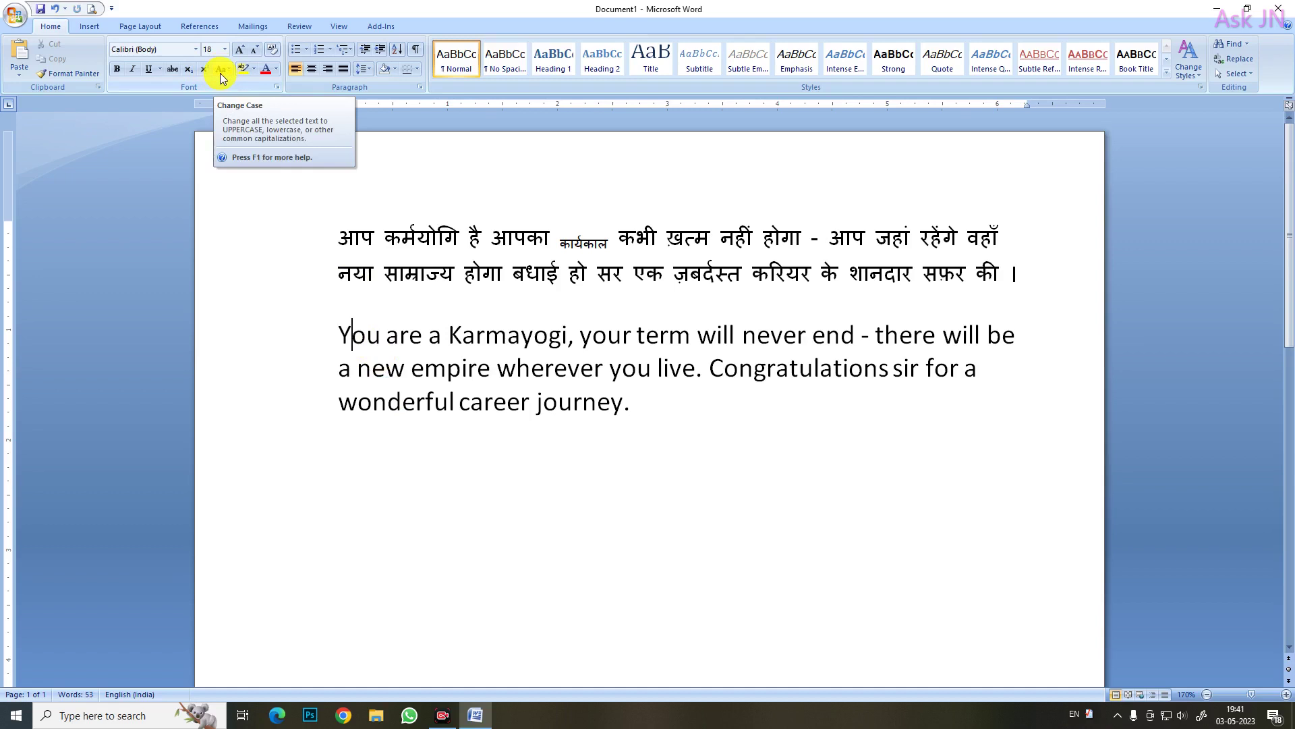
click(484, 401)
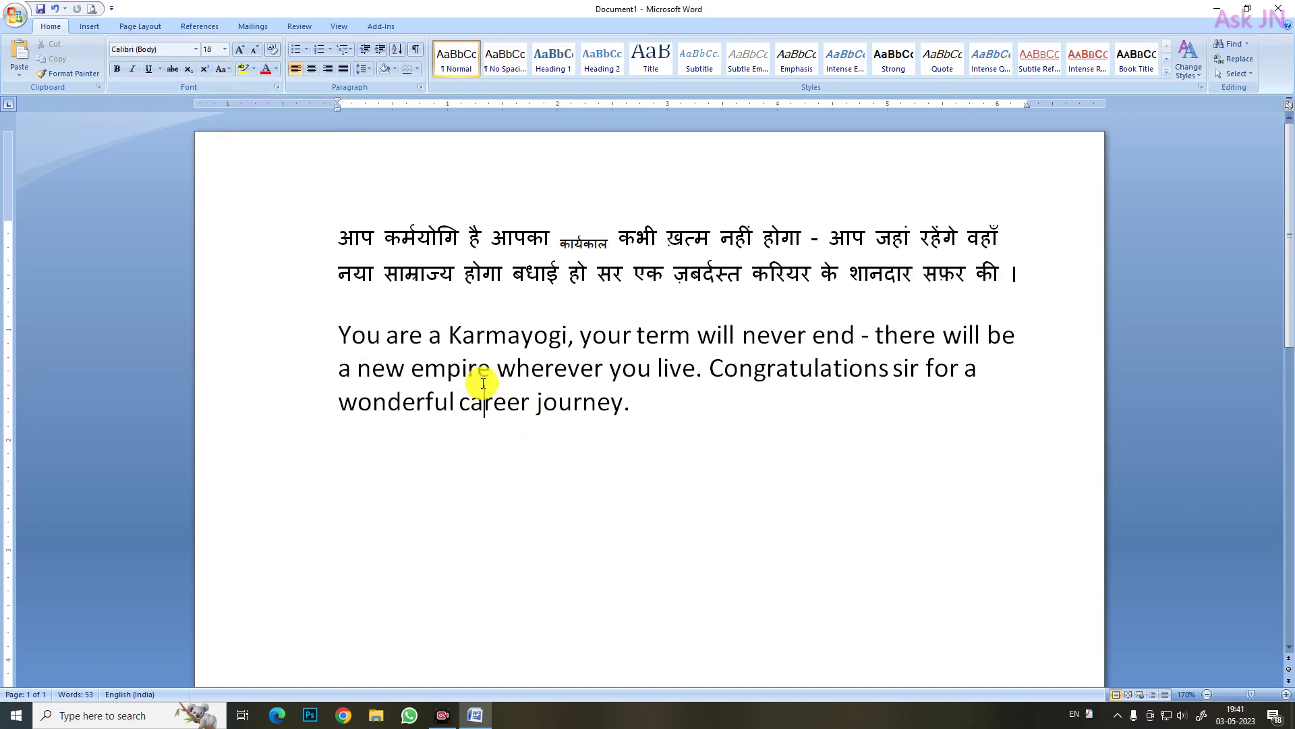
drag(337, 335, 536, 345)
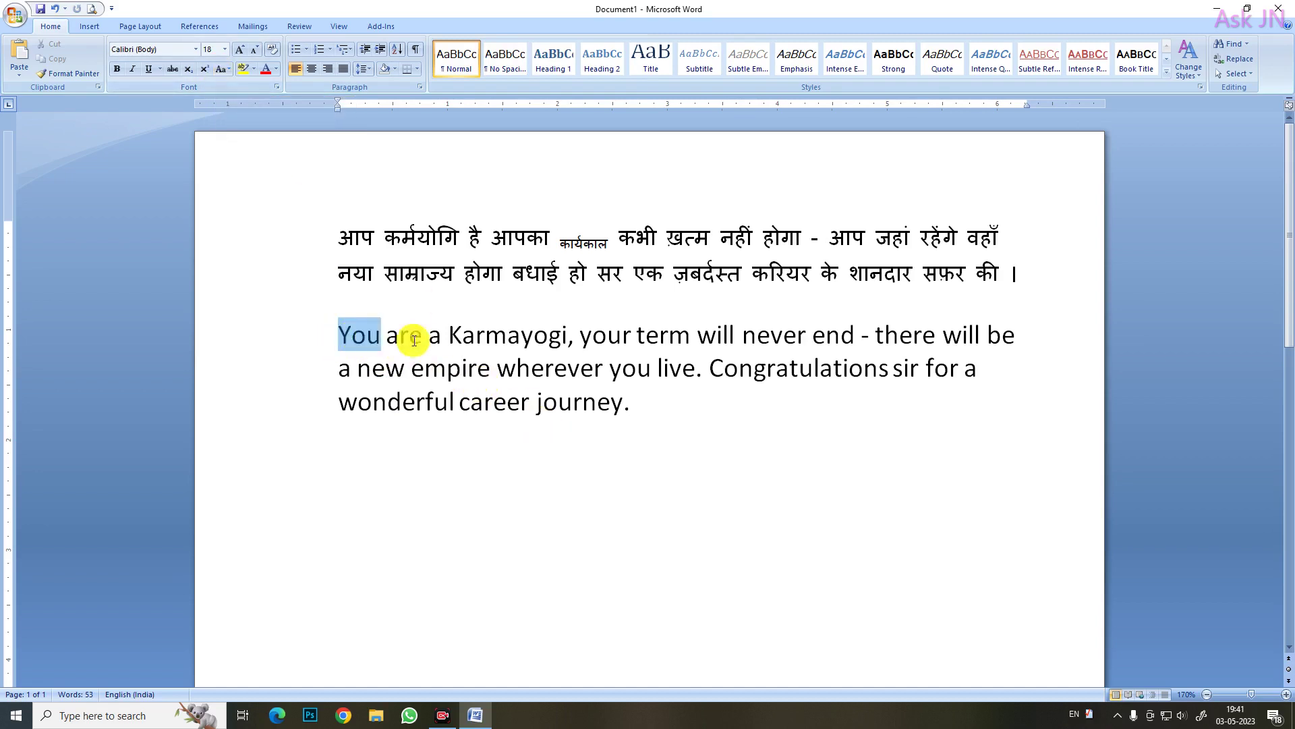
click(229, 74)
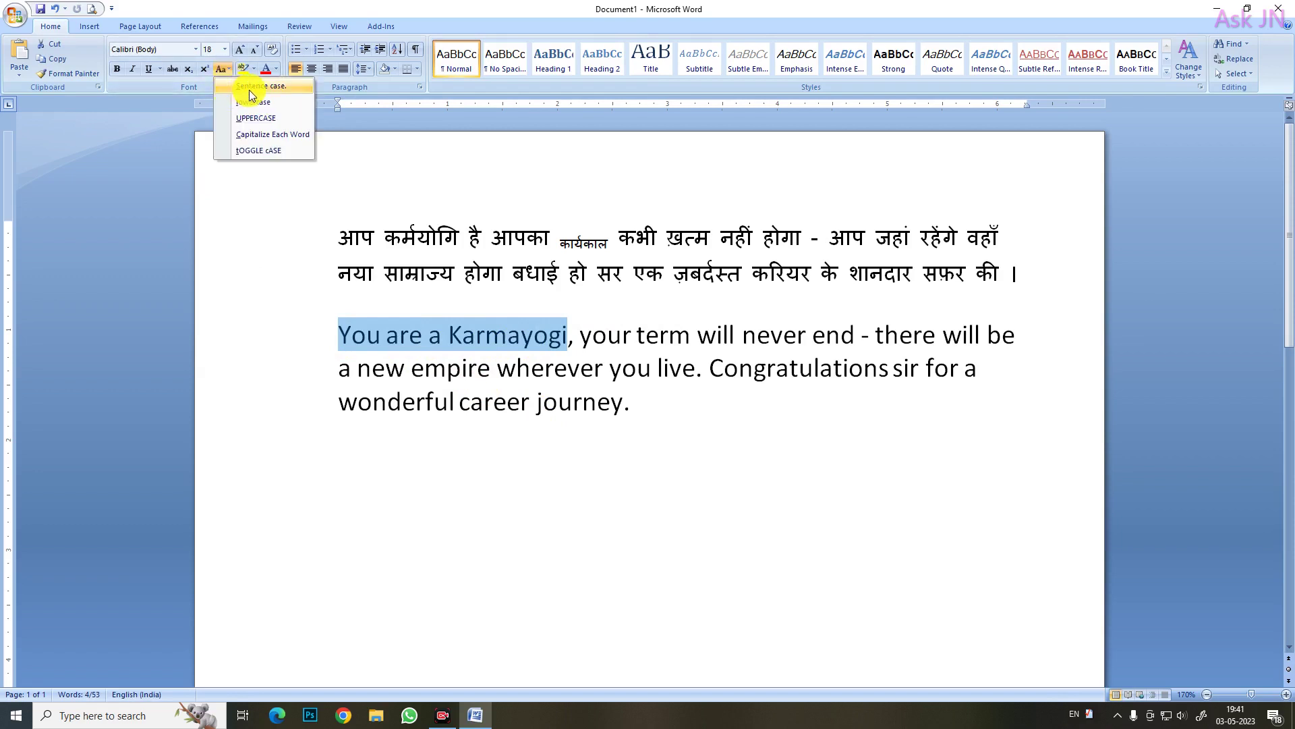
click(249, 88)
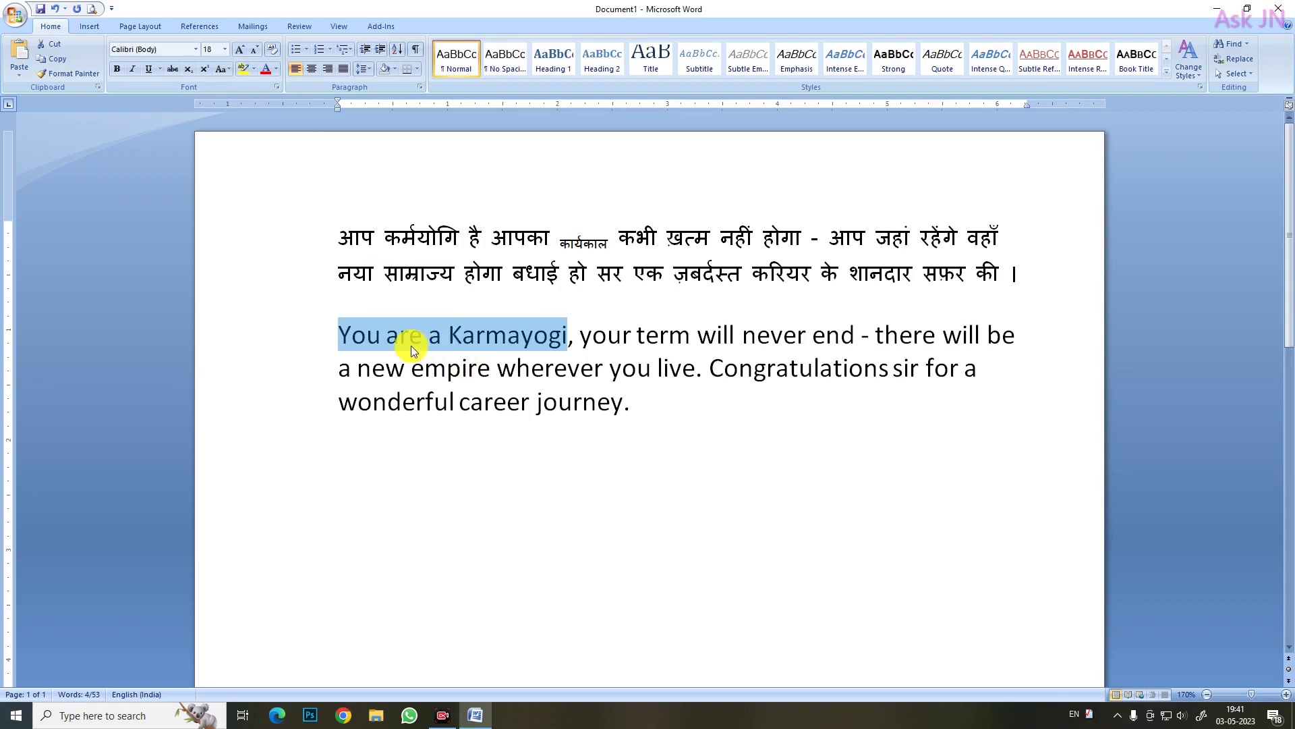
click(226, 72)
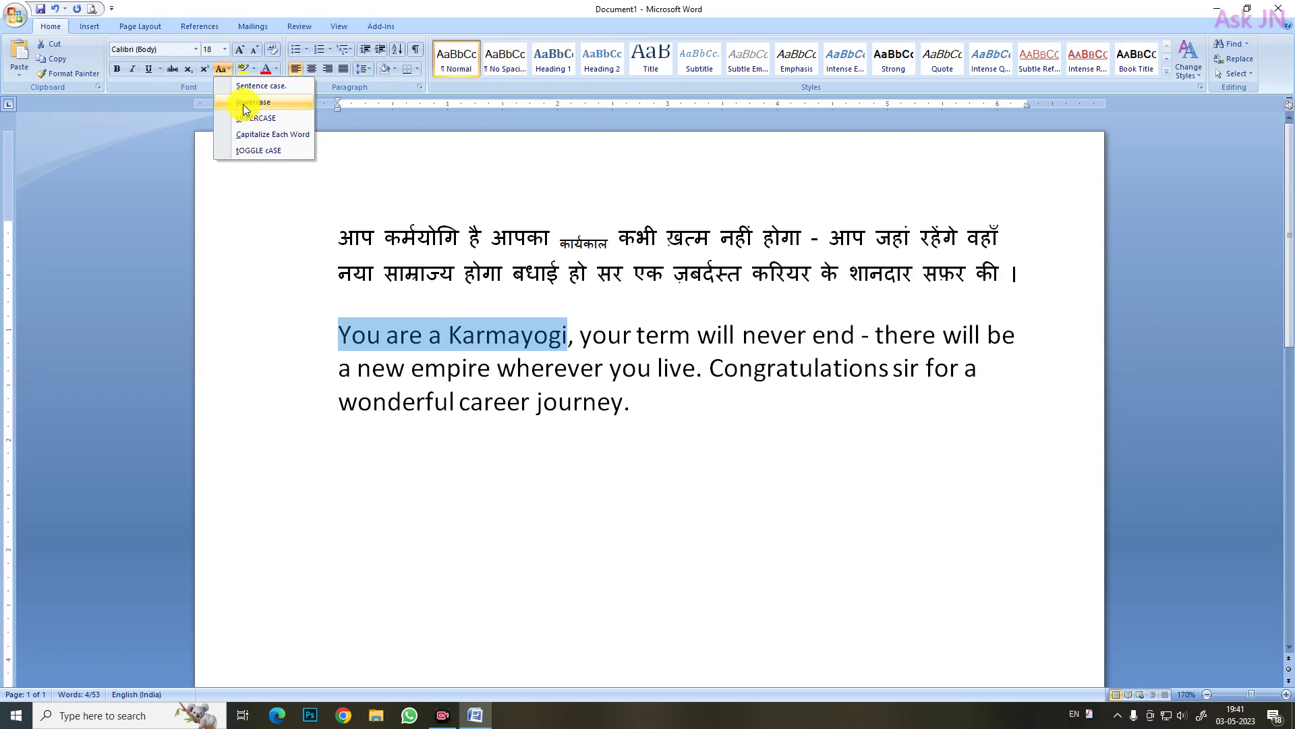
click(243, 103)
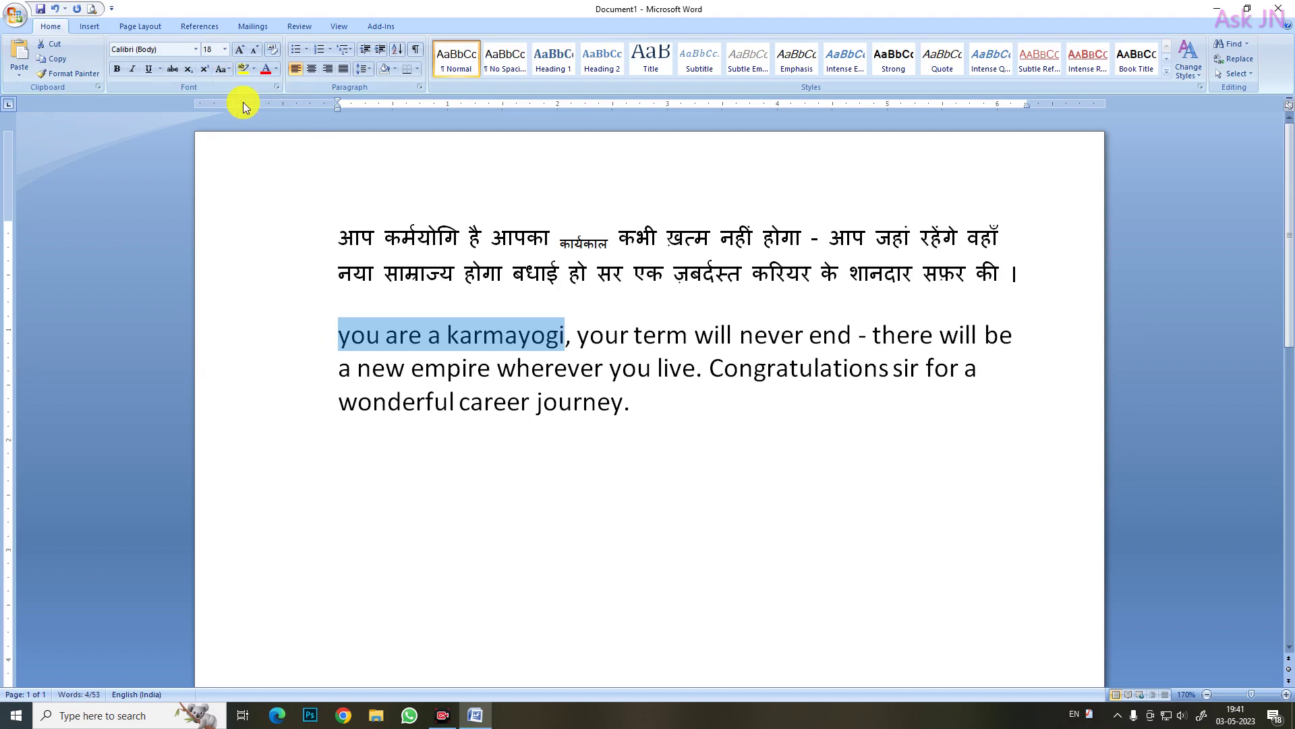
click(230, 70)
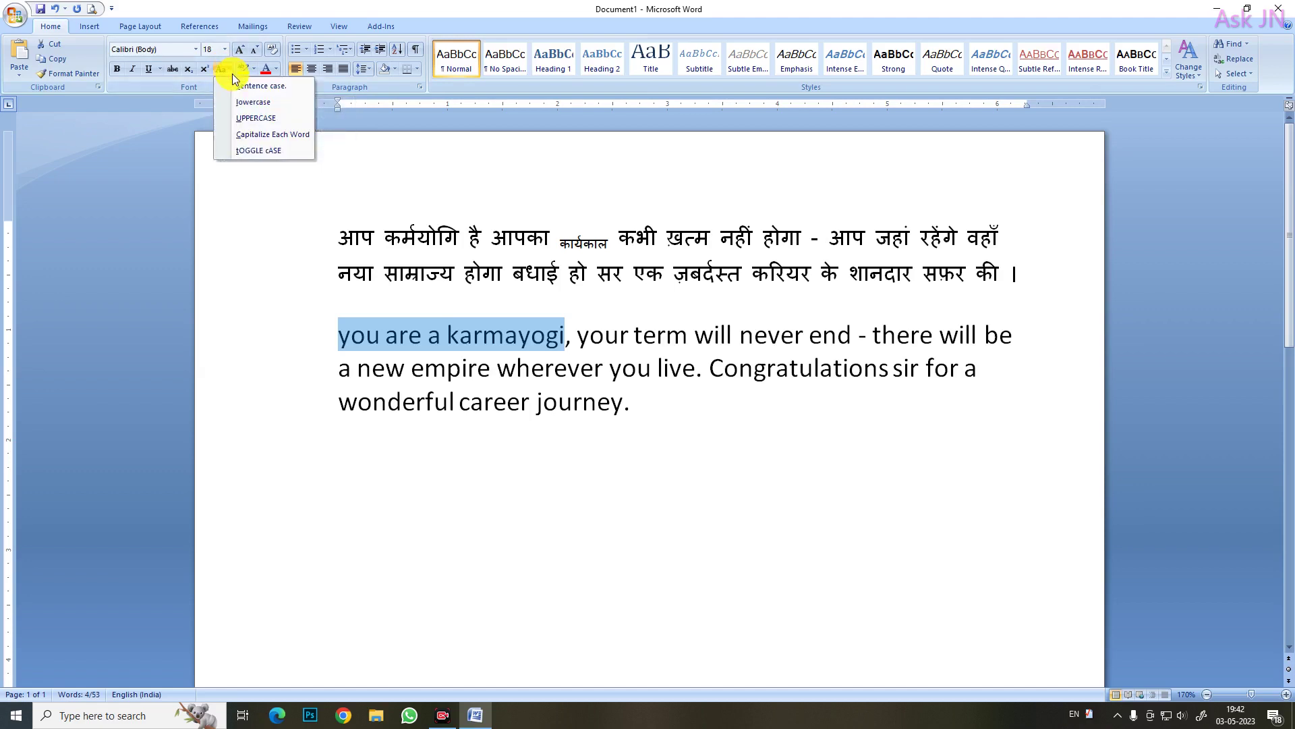
click(250, 119)
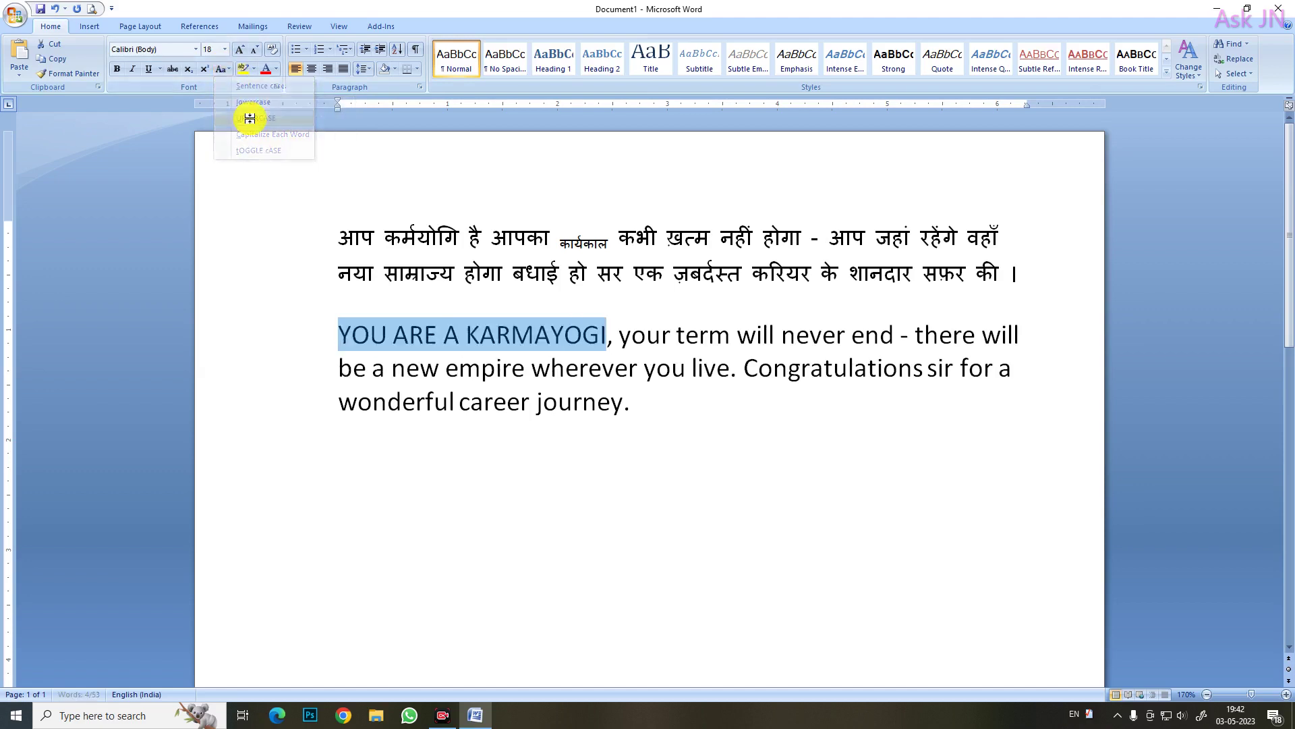
click(552, 337)
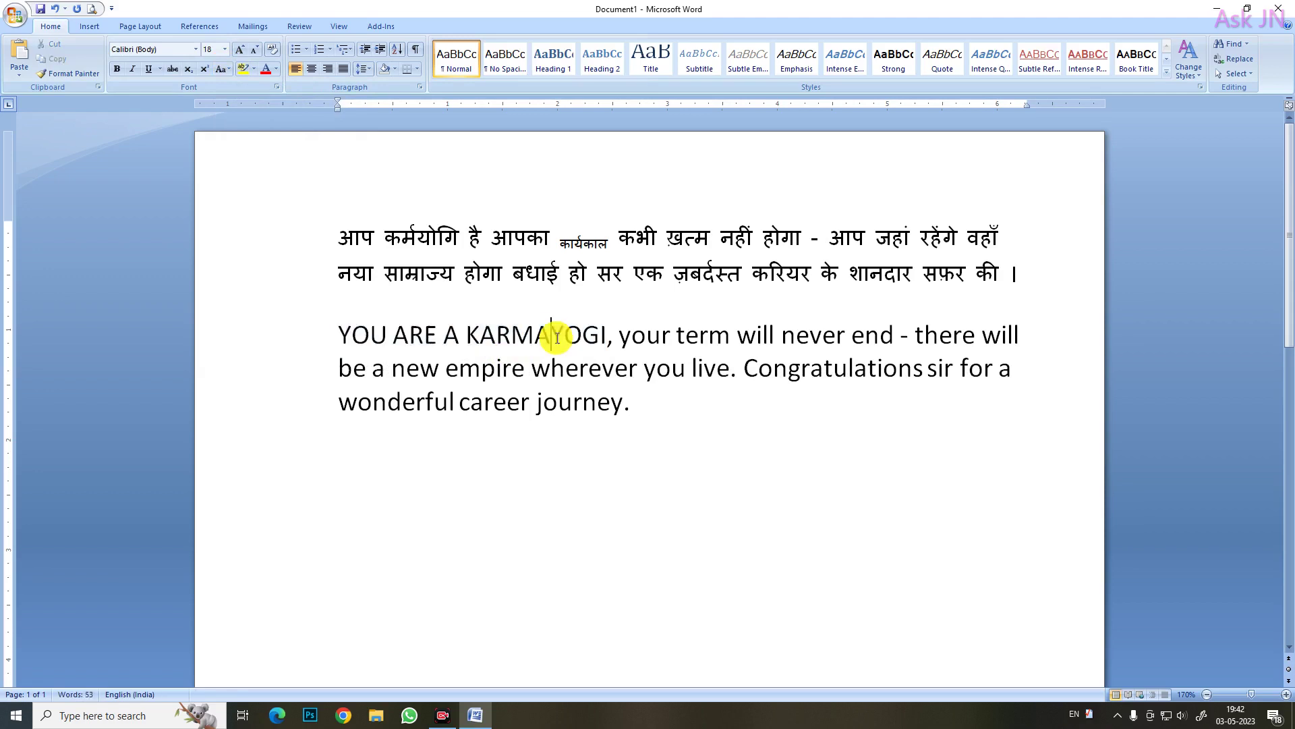
Step: Leave the uppercase phrase unchanged and select 'wonderful career journey' at the paragraph's end
click(423, 335)
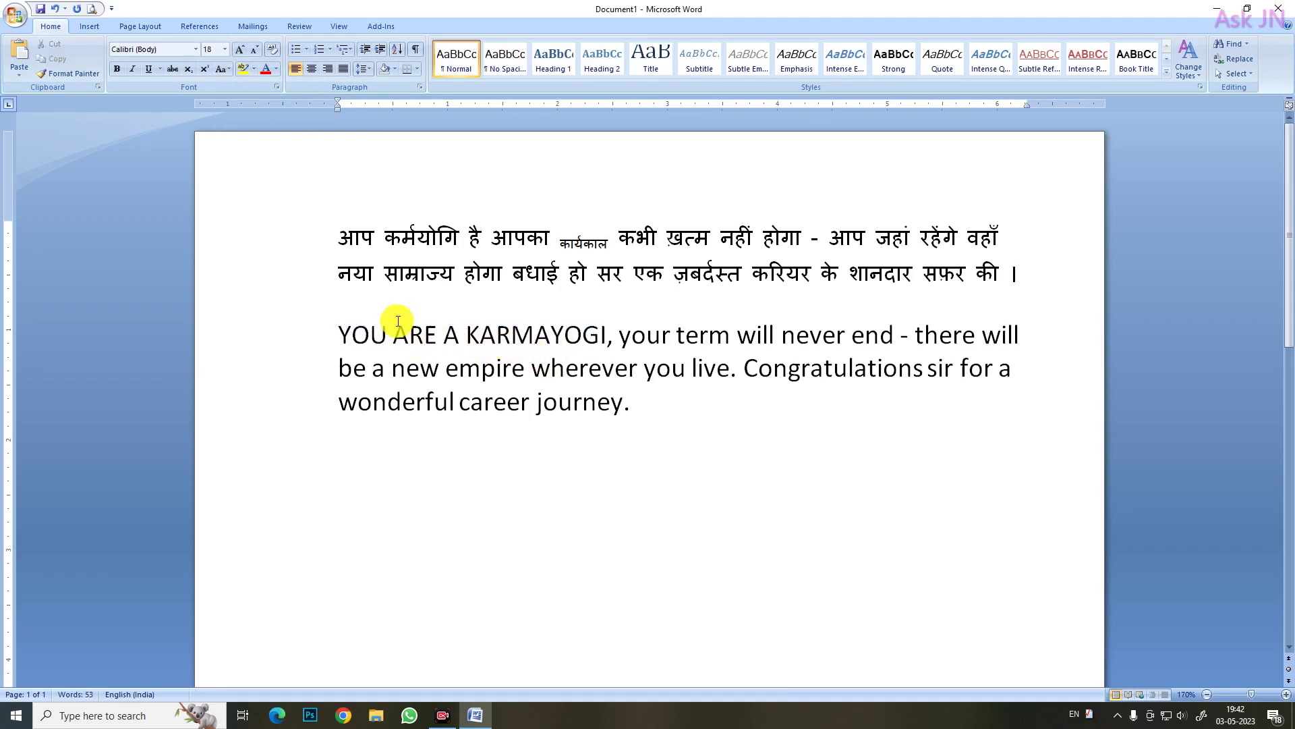
click(361, 336)
drag(361, 336, 607, 337)
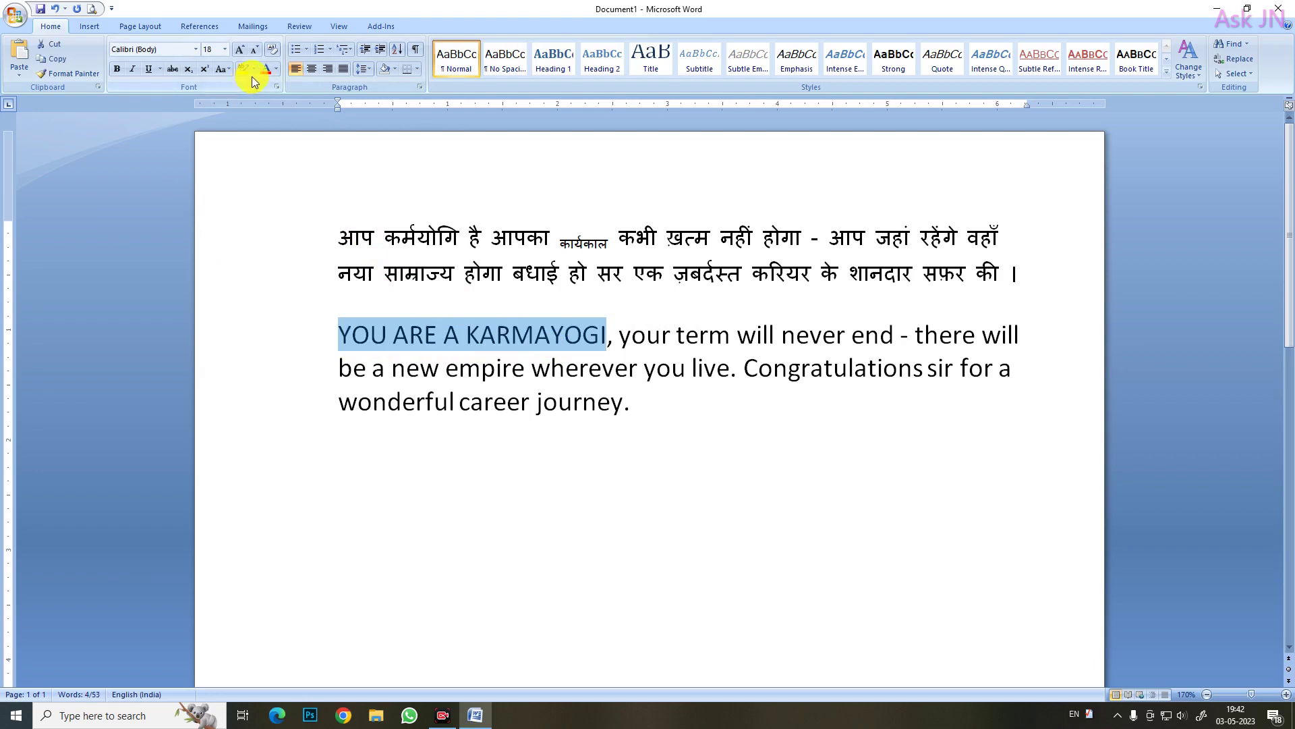
click(228, 75)
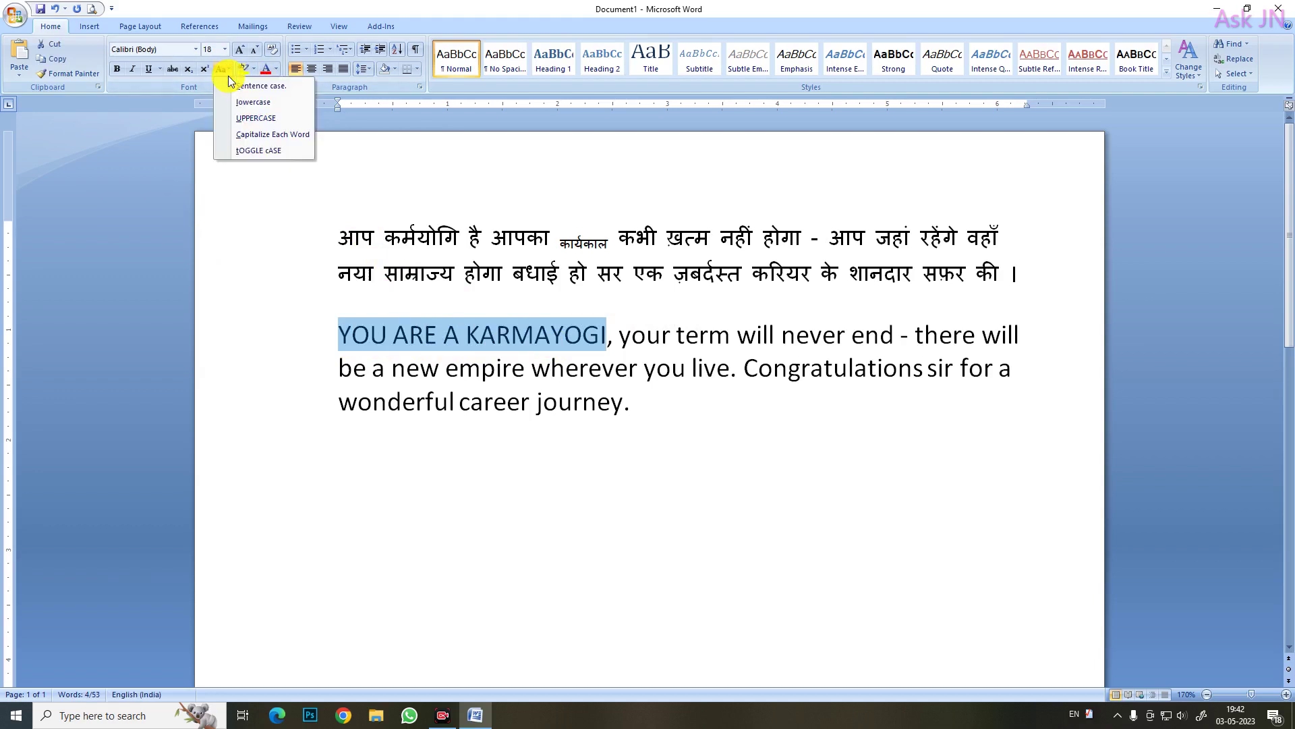
click(672, 362)
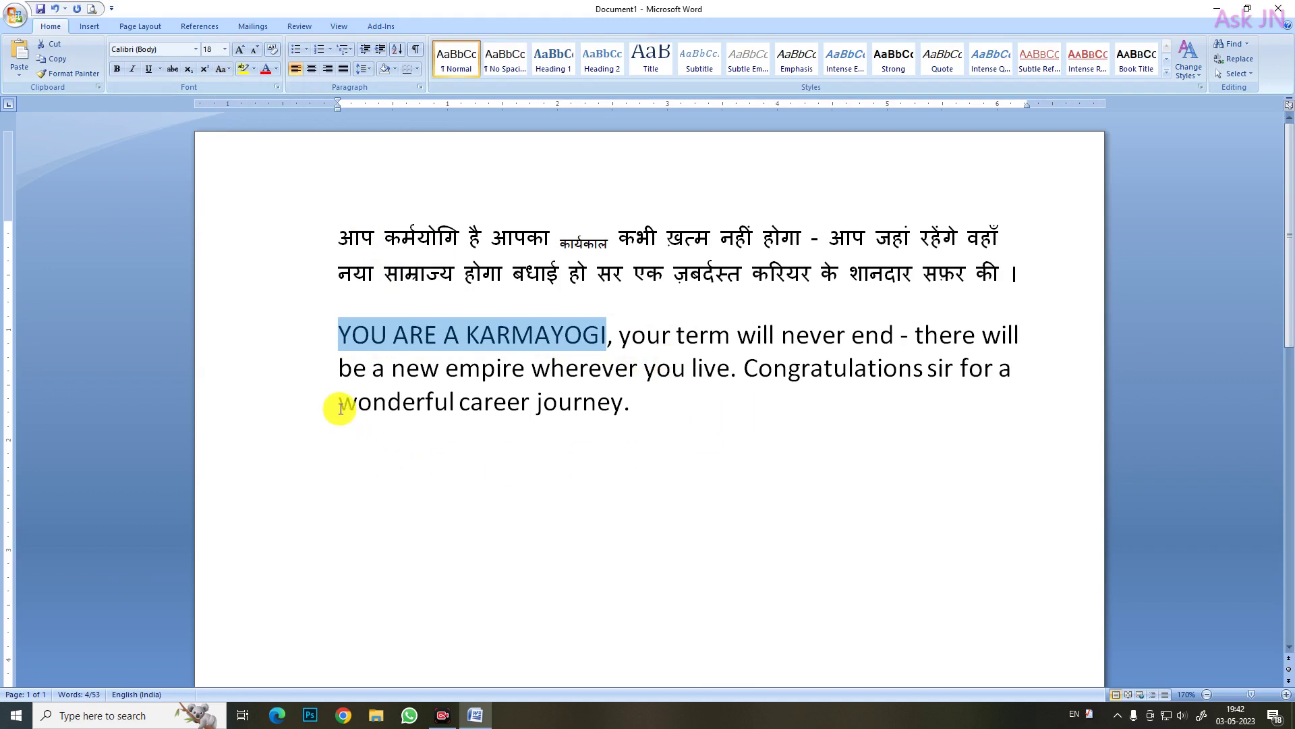
drag(338, 403, 585, 410)
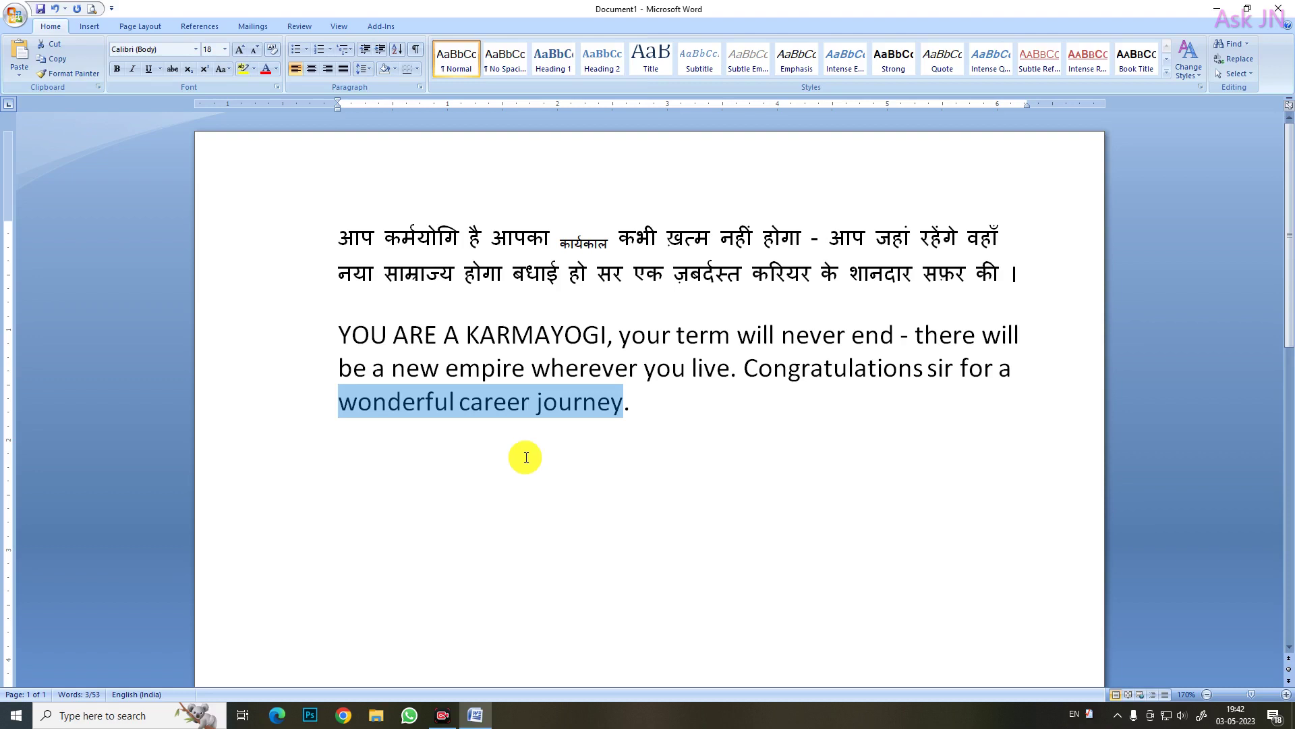
Step: Apply Capitalize Each Word so the phrase reads 'Wonderful Career Journey'
click(230, 69)
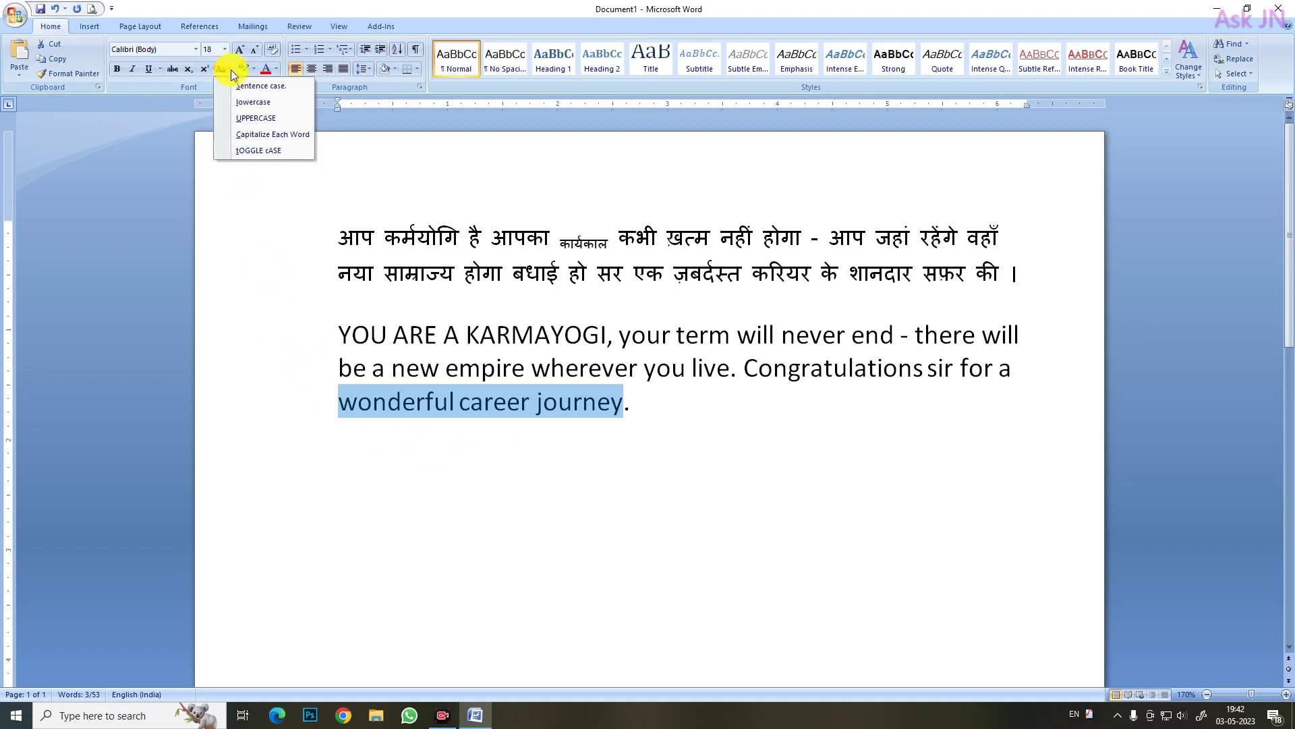
click(251, 139)
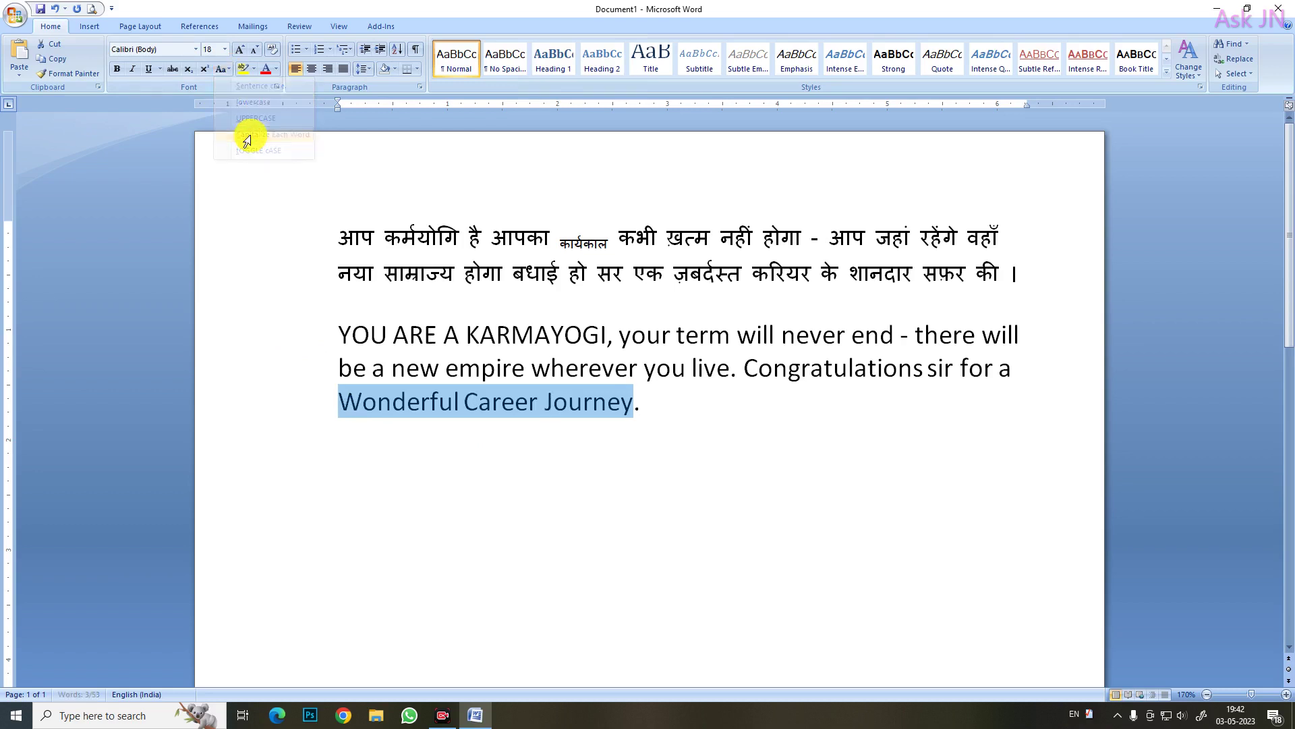
click(461, 402)
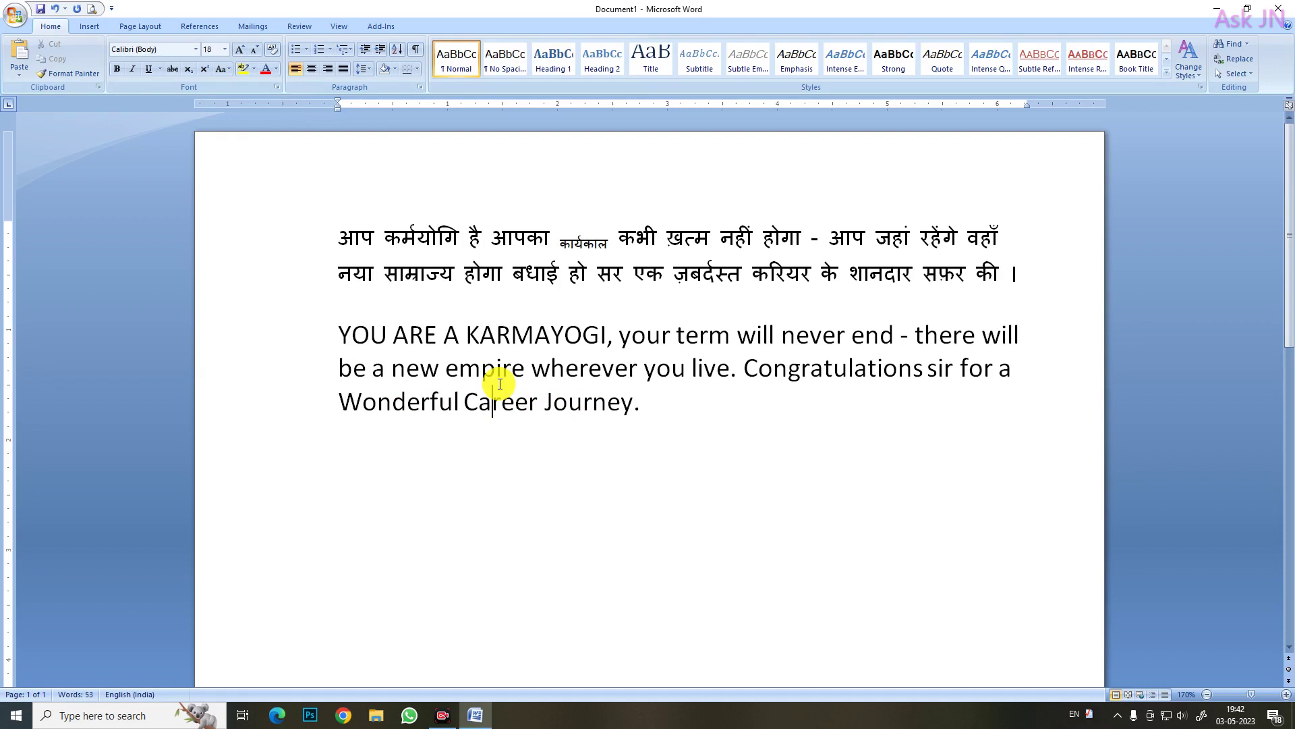
click(461, 365)
Step: Highlight the second-line Hindi phrase in yellow, then try turquoise and magenta before setting none
click(253, 70)
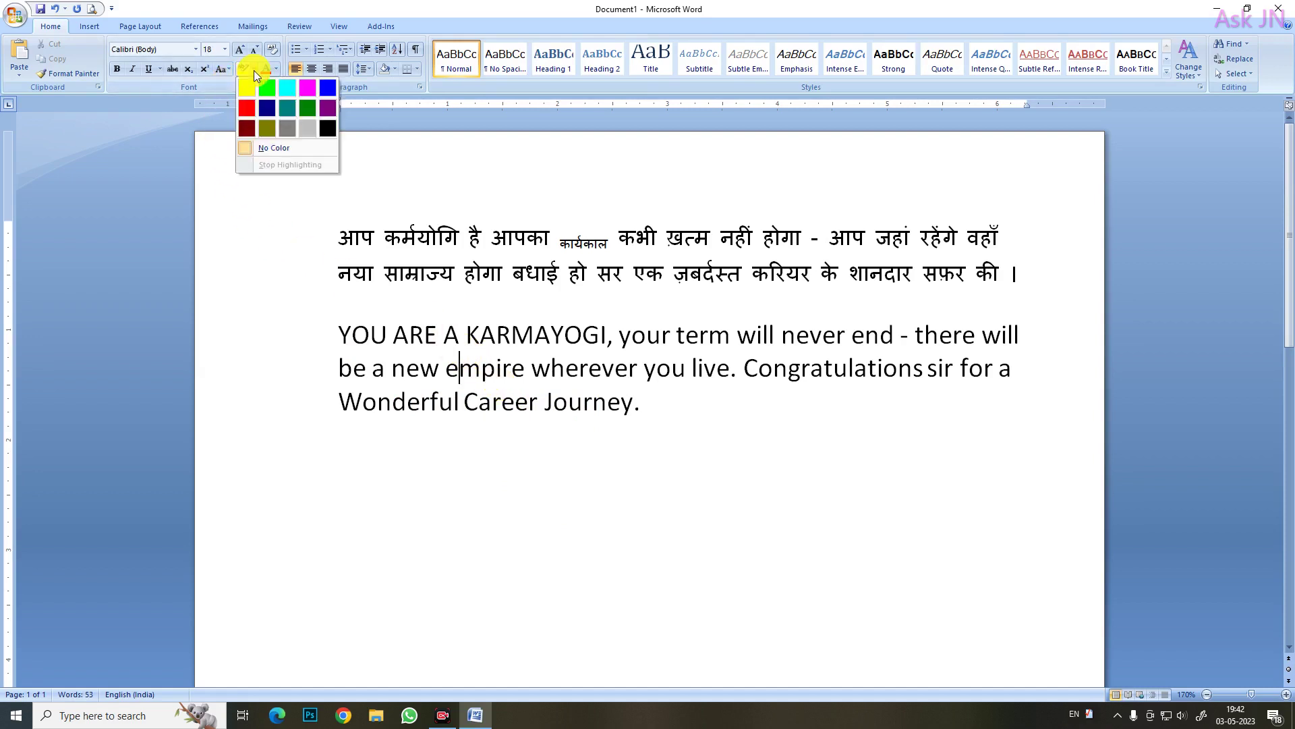
click(376, 344)
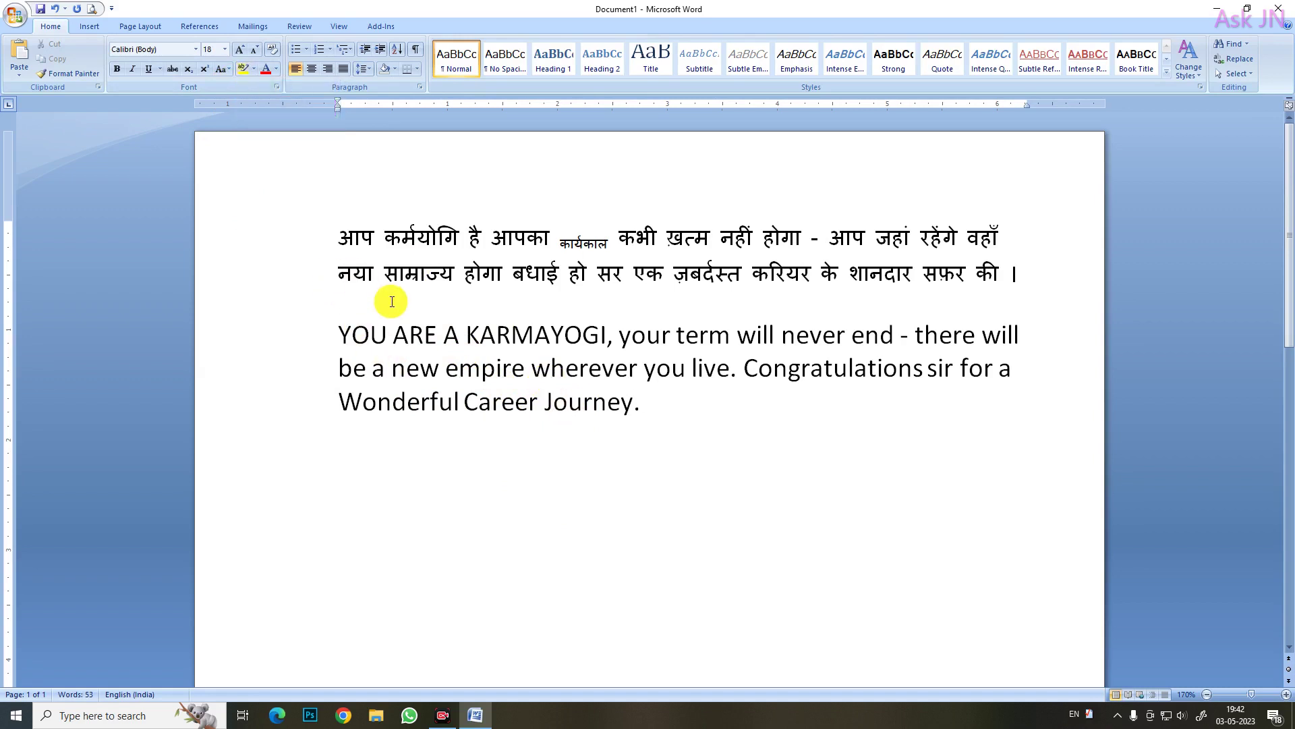
drag(385, 278, 749, 282)
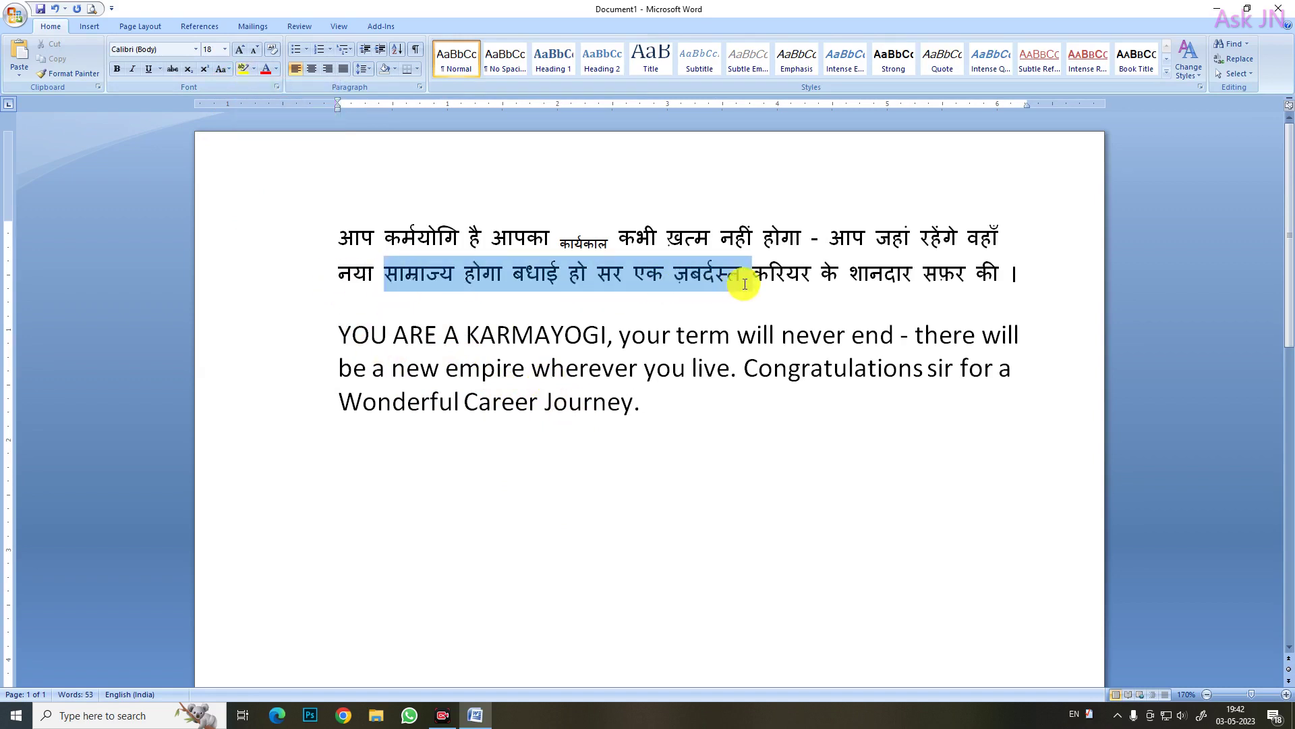
click(243, 69)
click(253, 69)
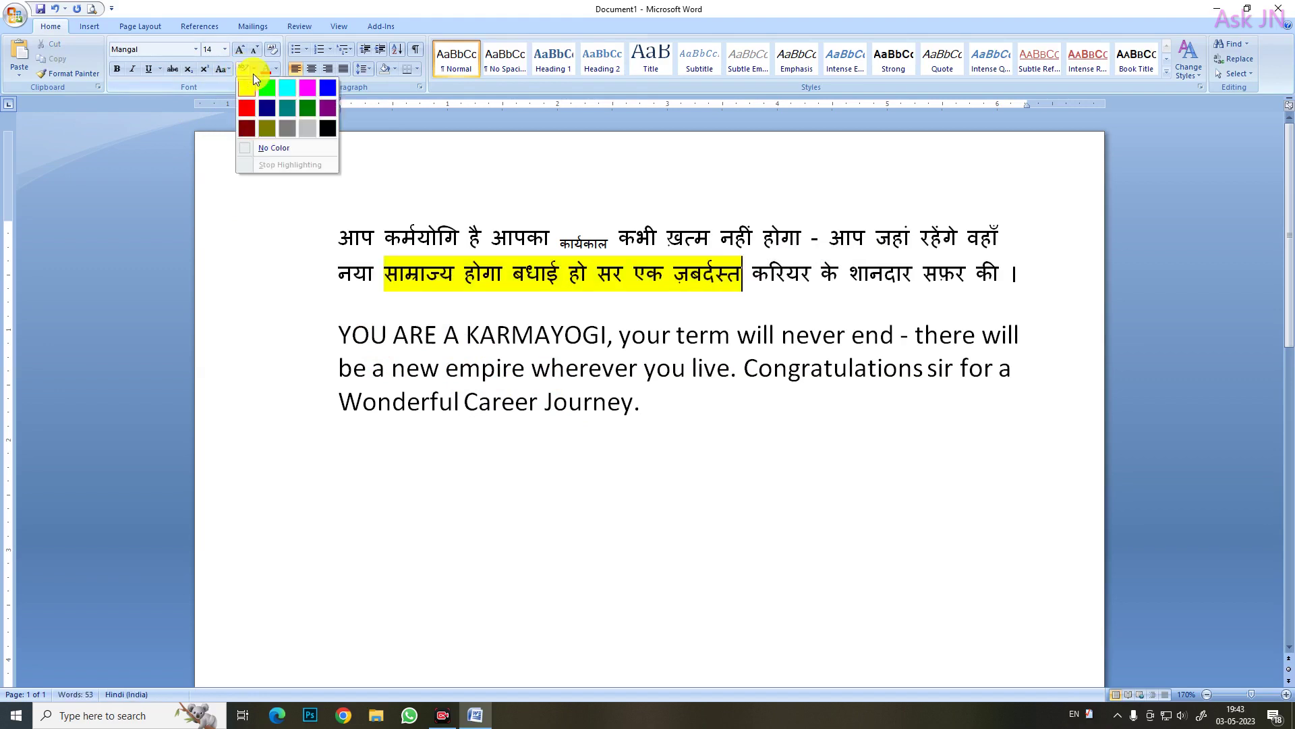
click(288, 89)
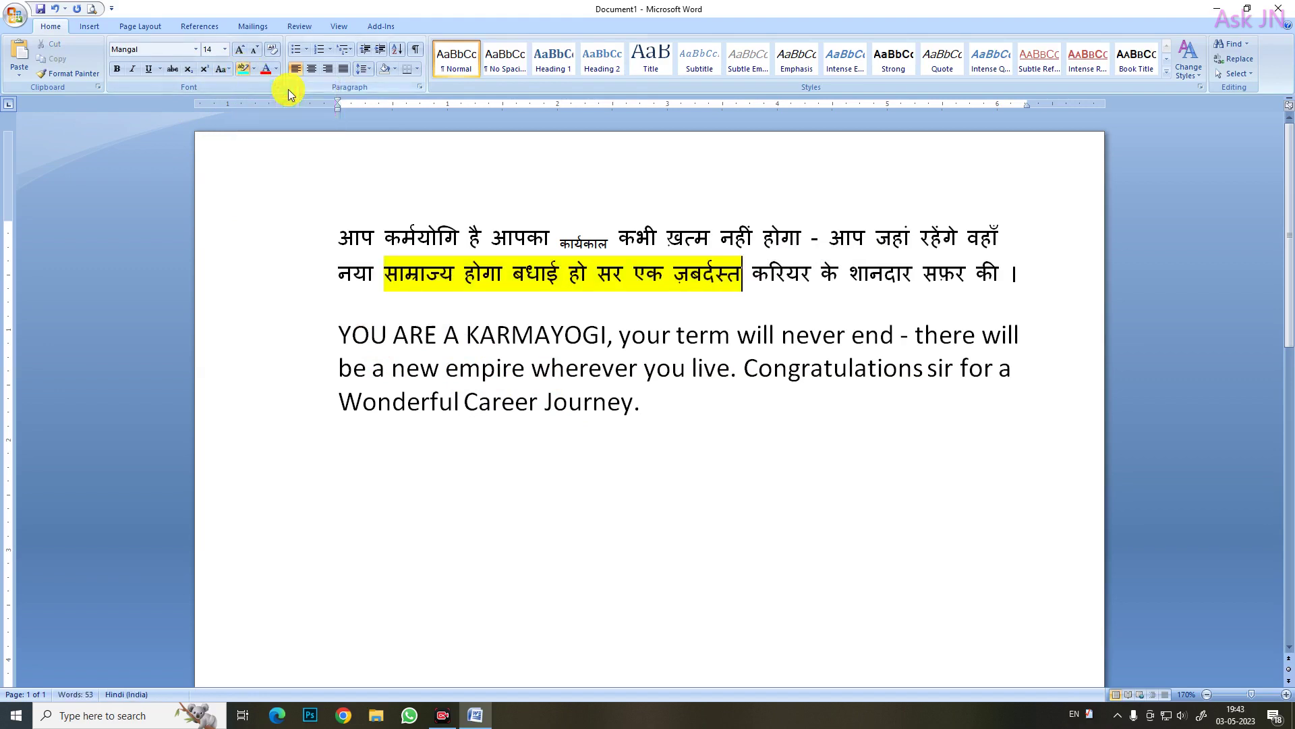
click(256, 71)
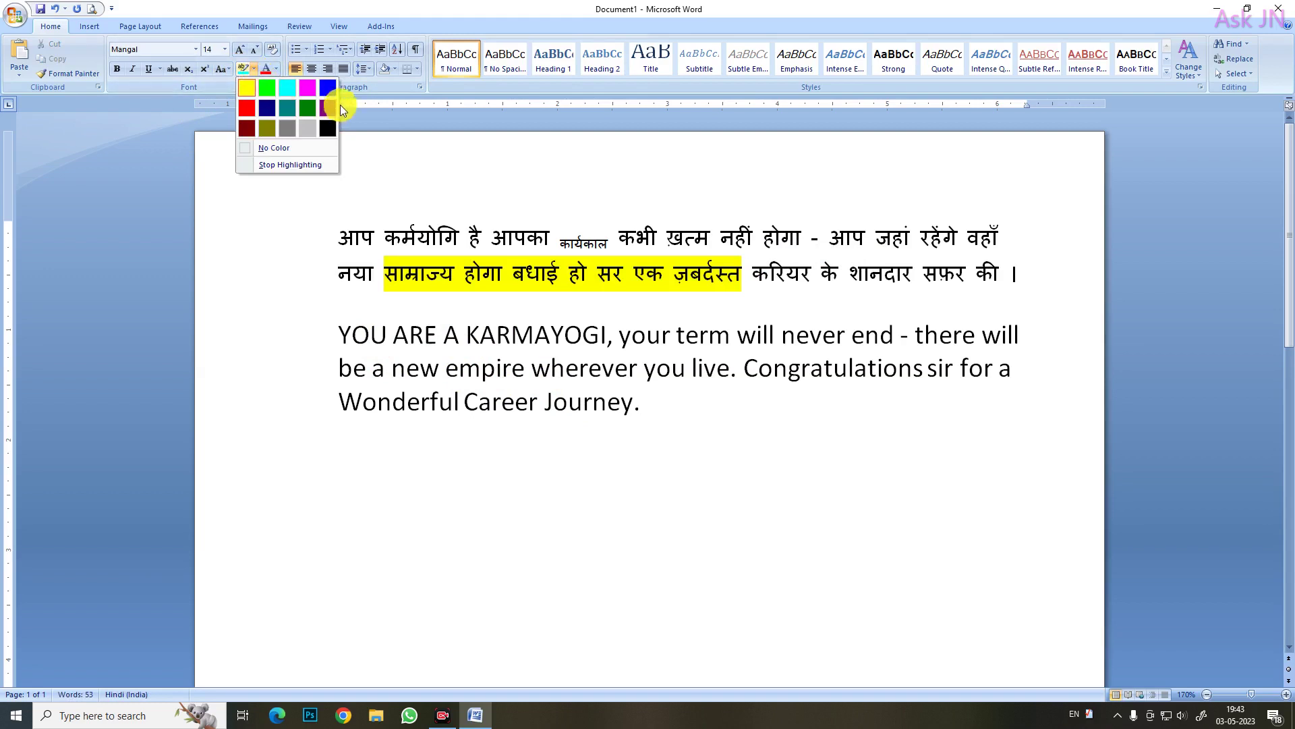
click(307, 88)
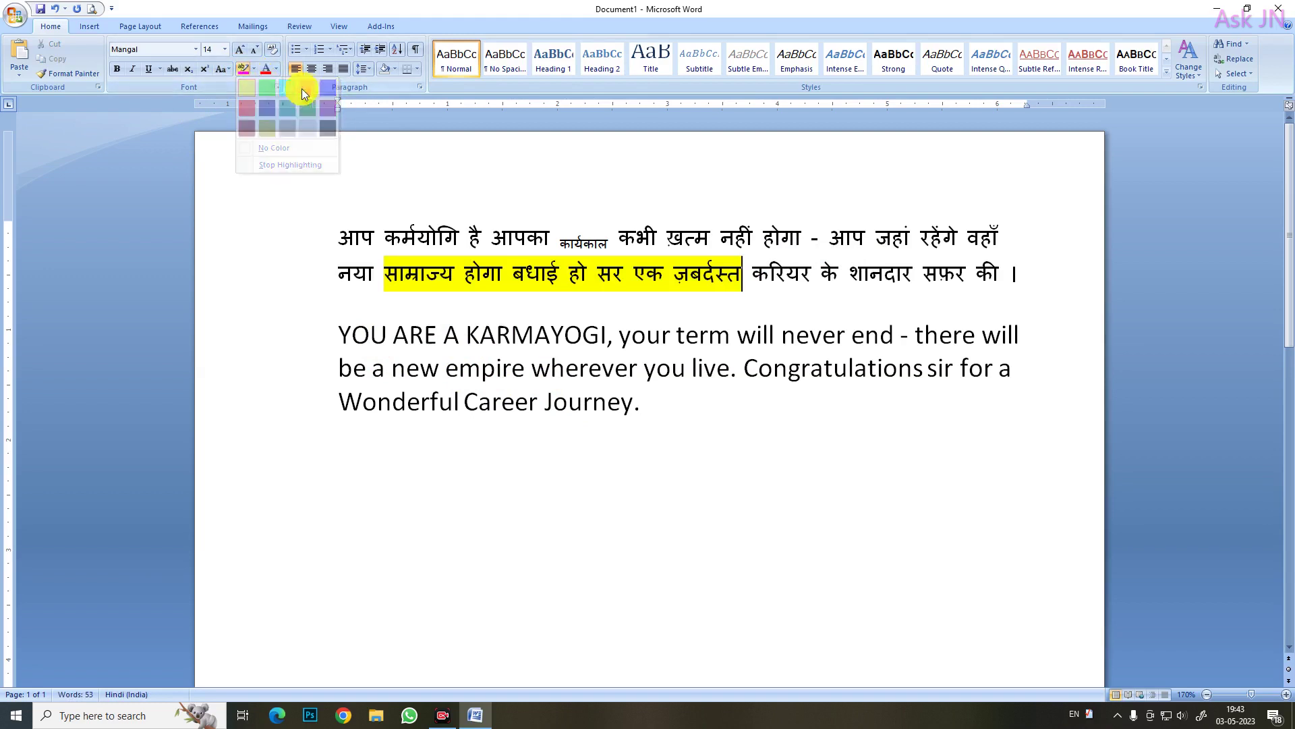
click(252, 69)
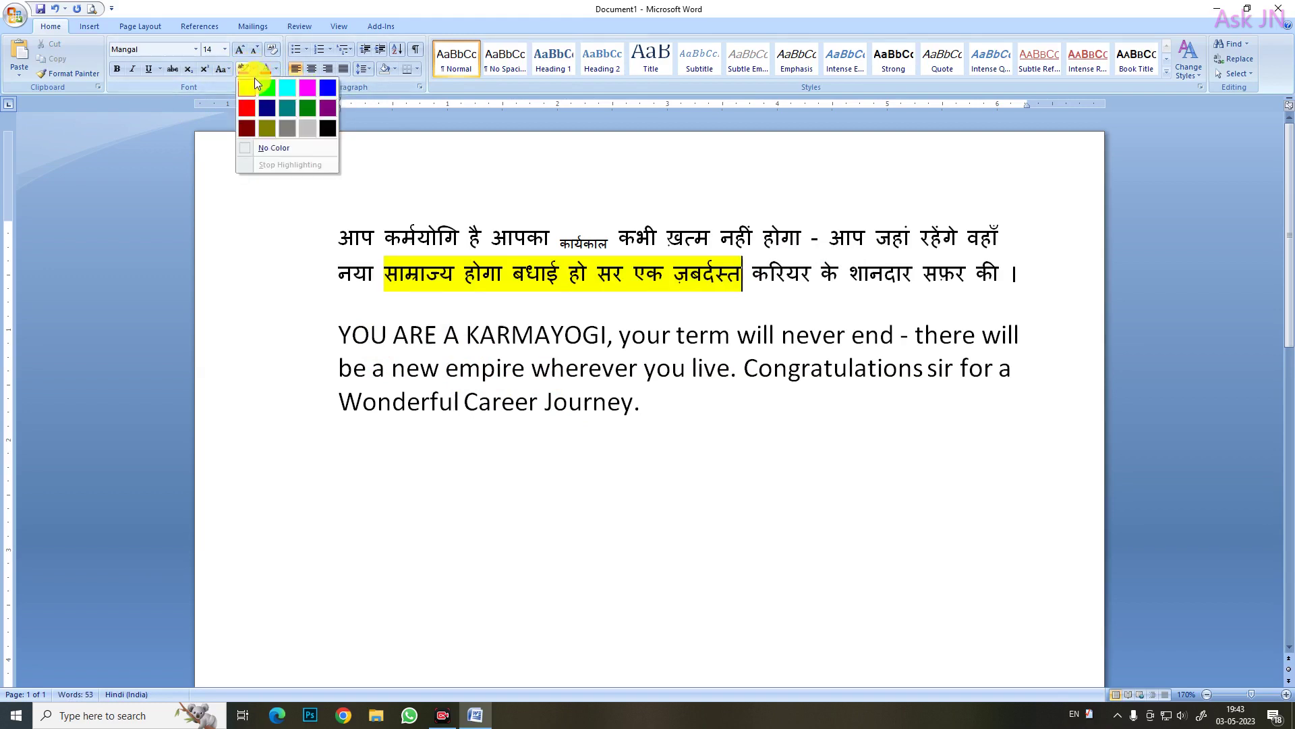
click(273, 148)
Step: Highlight the words 'empire' and 'Congratulation' in red with the highlighter
click(478, 300)
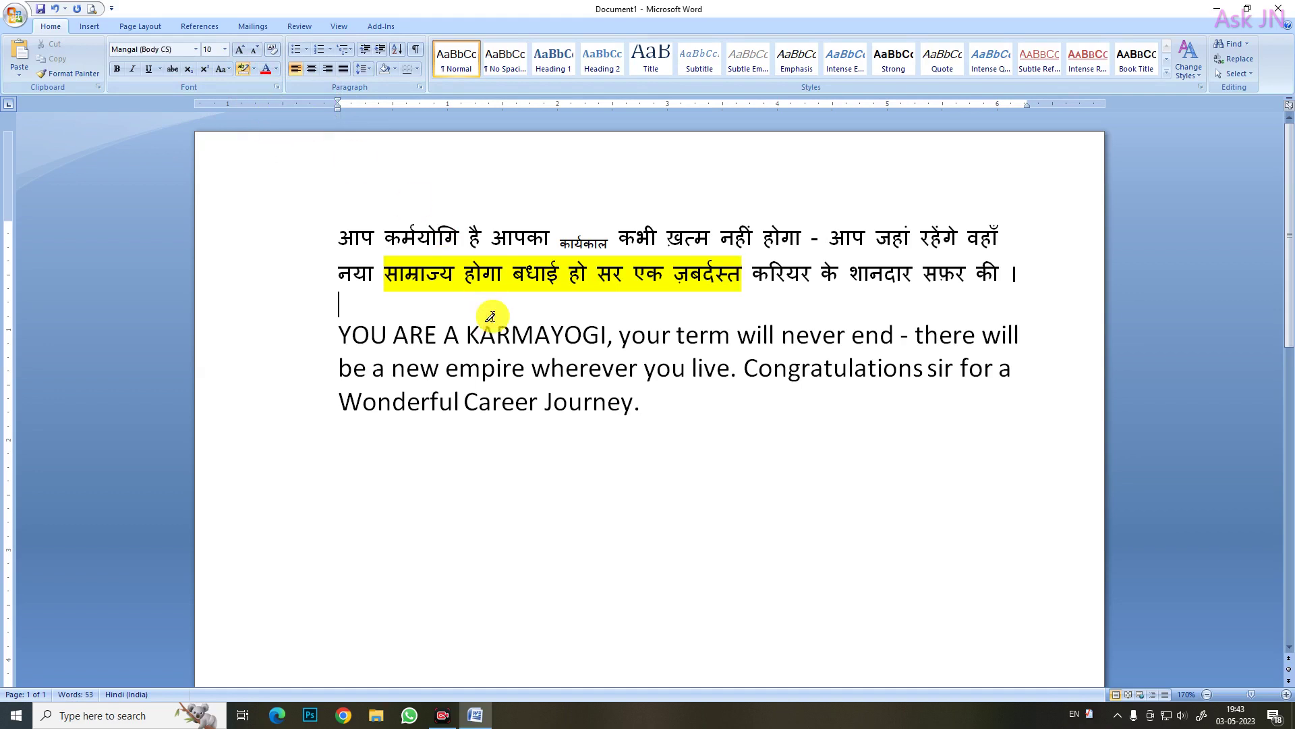
click(501, 362)
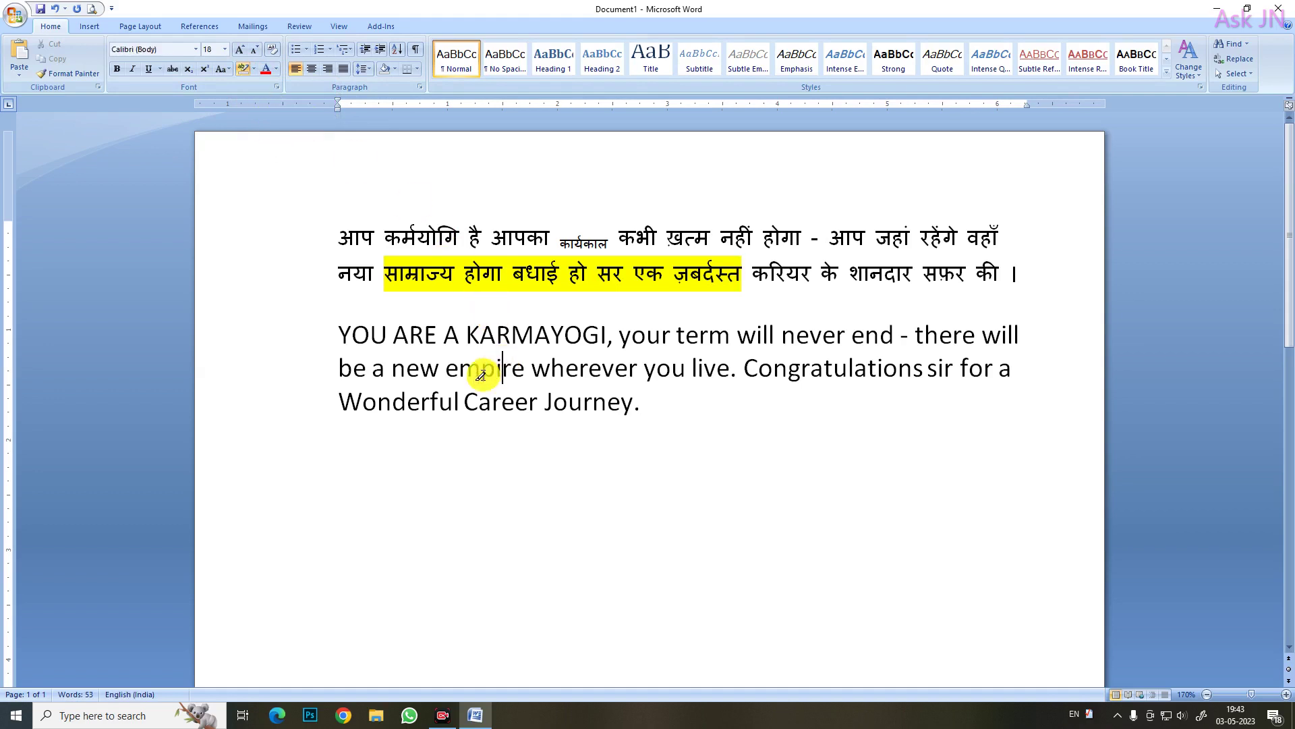
click(481, 372)
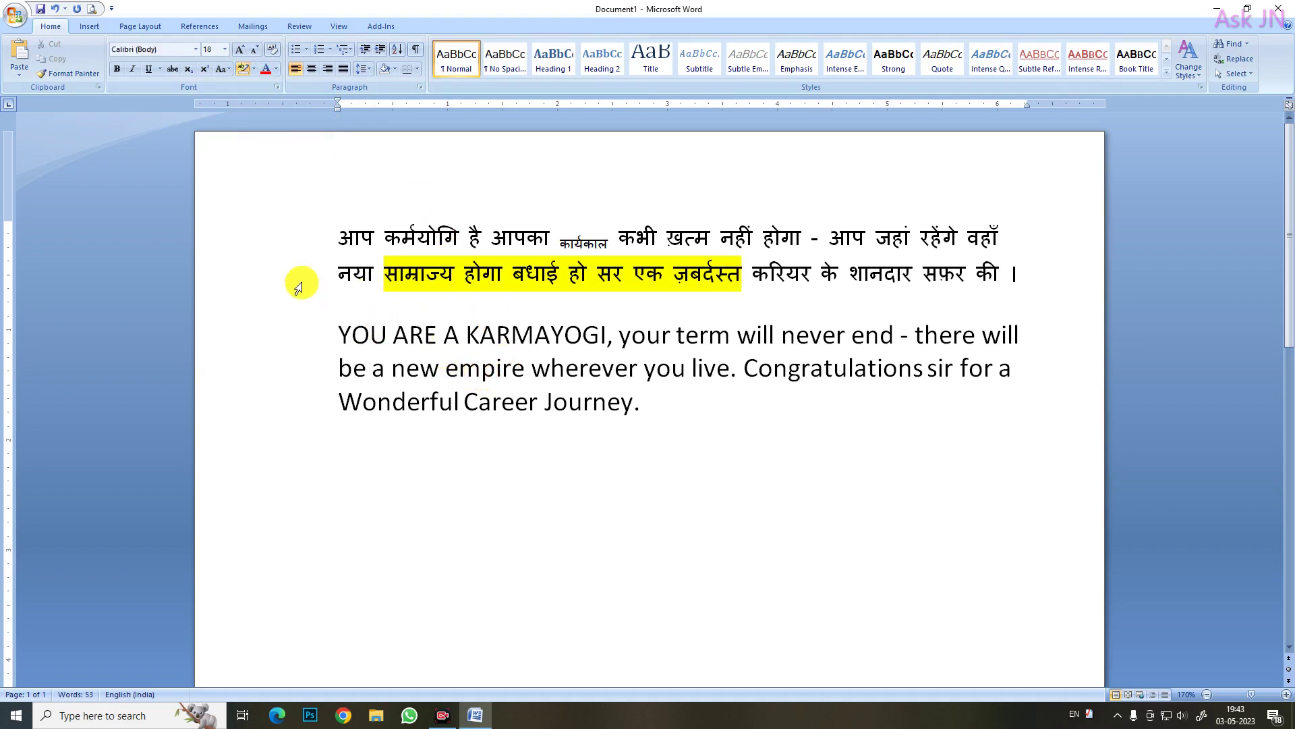
click(258, 71)
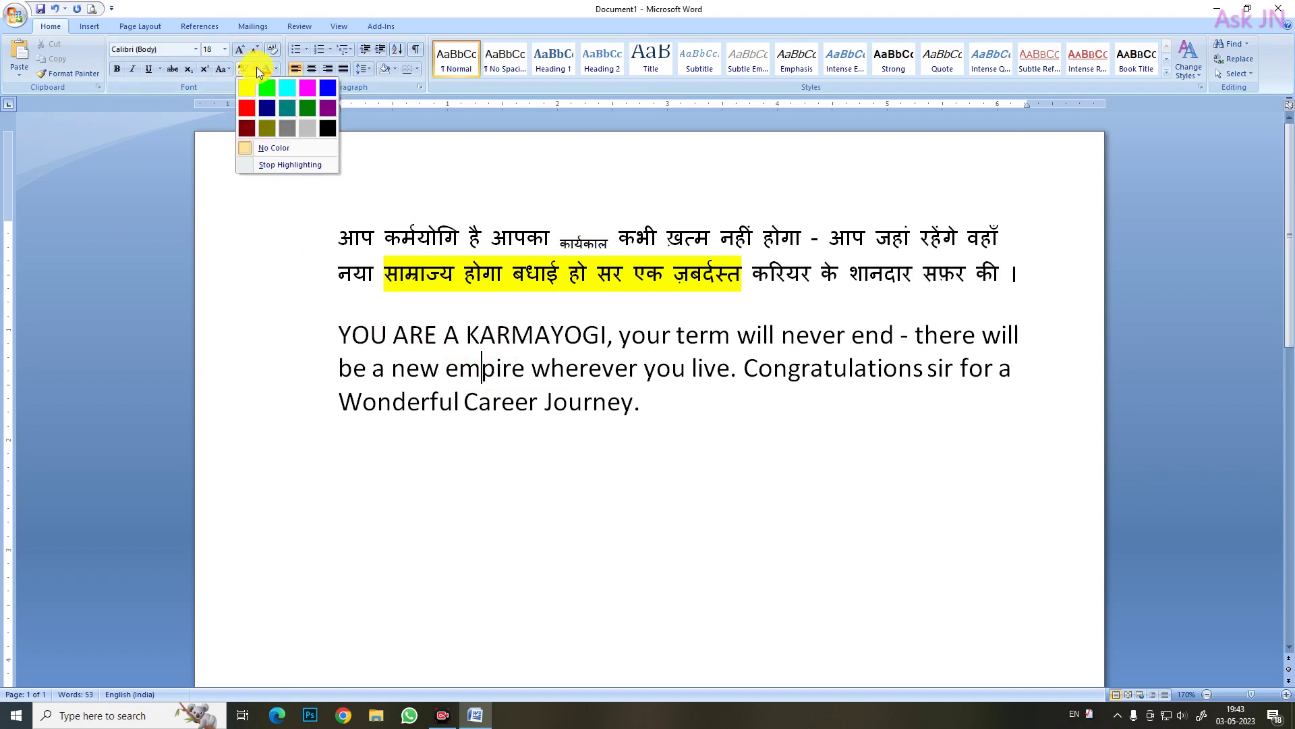
click(247, 108)
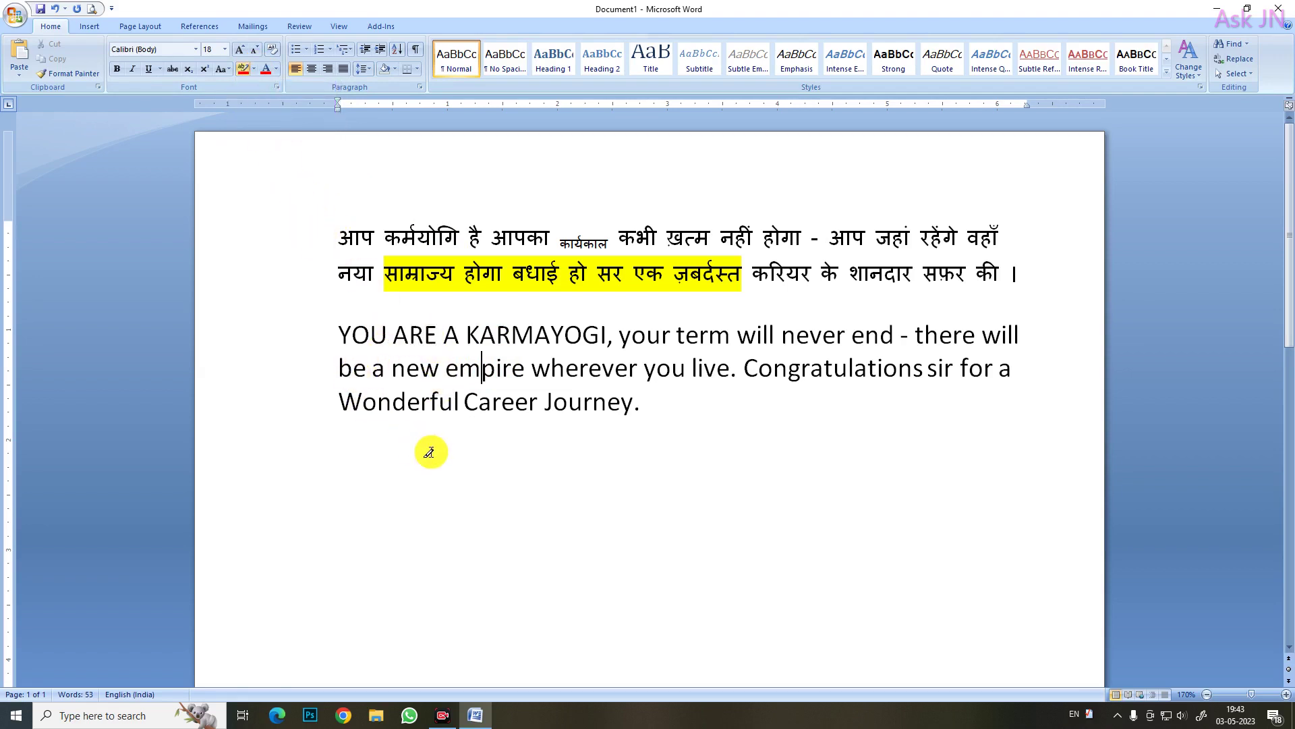
drag(445, 368, 528, 370)
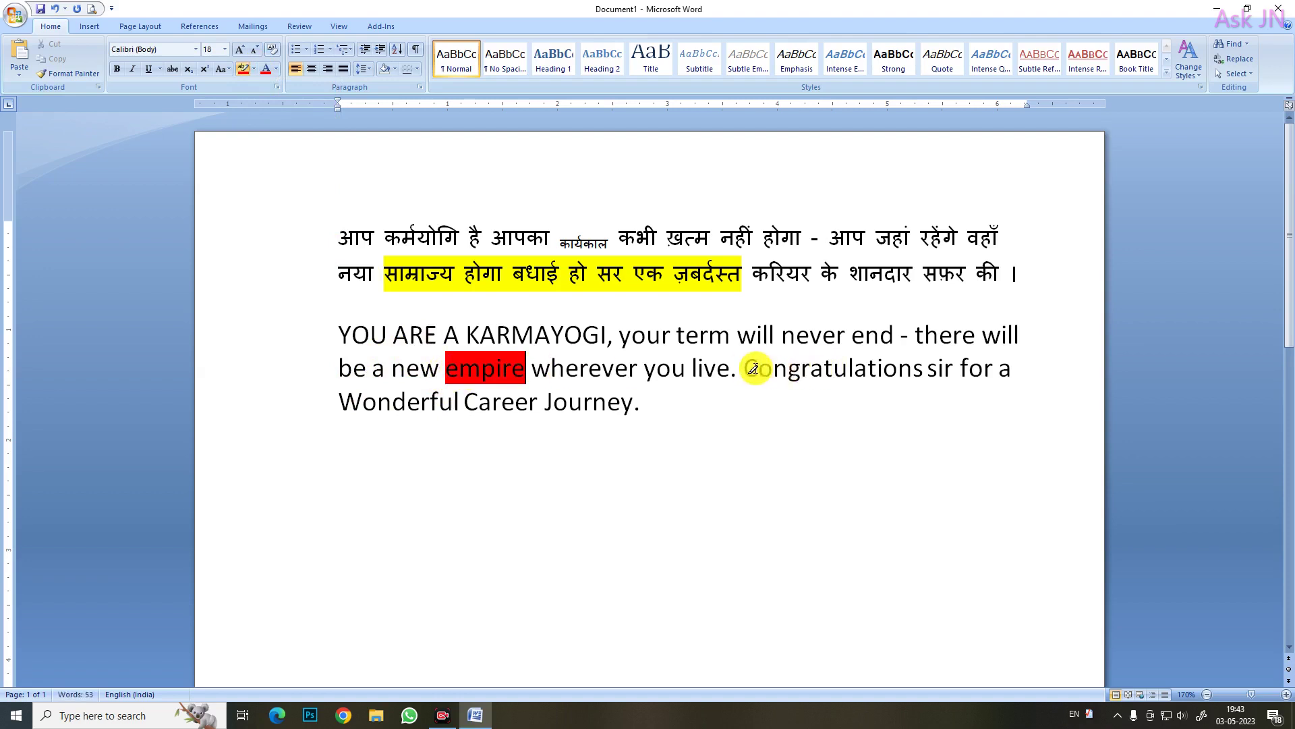
drag(744, 368, 913, 370)
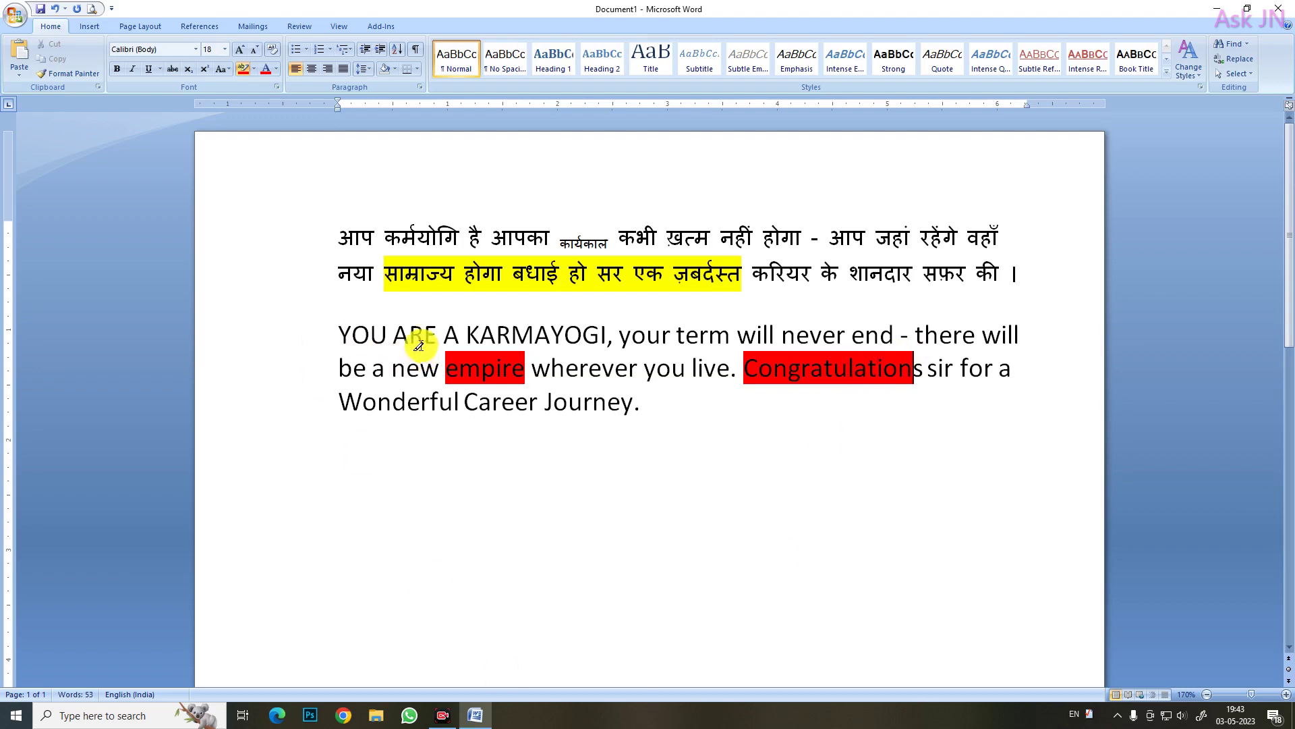
click(276, 68)
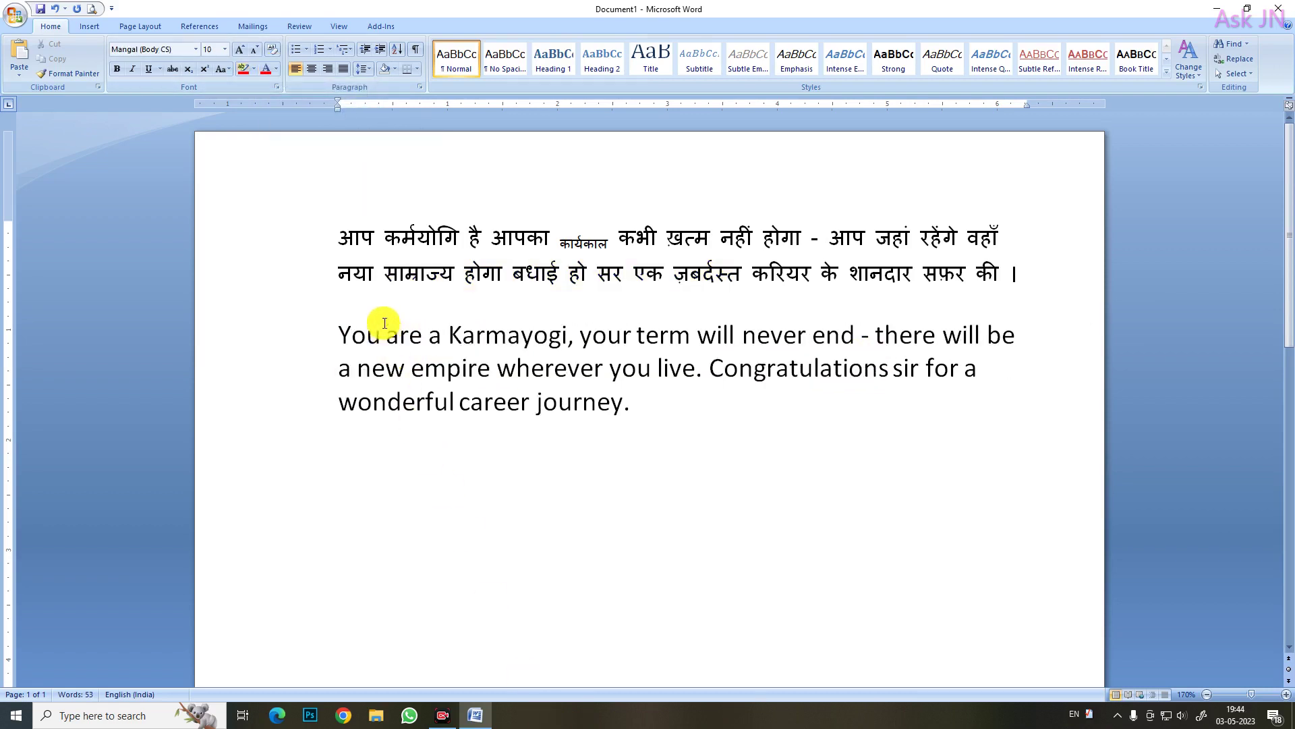
Step: Select both Hindi lines and colour them light green using Font Color > More Colors
click(403, 273)
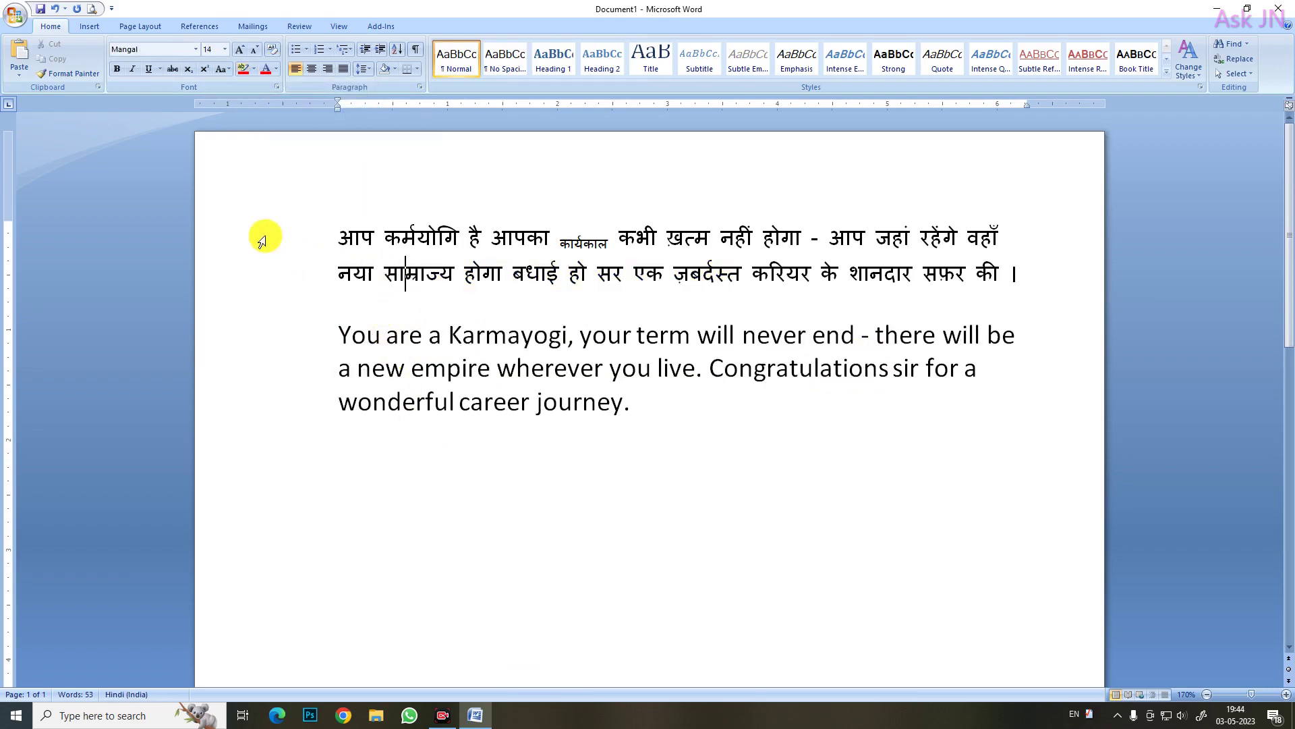
drag(262, 241, 274, 265)
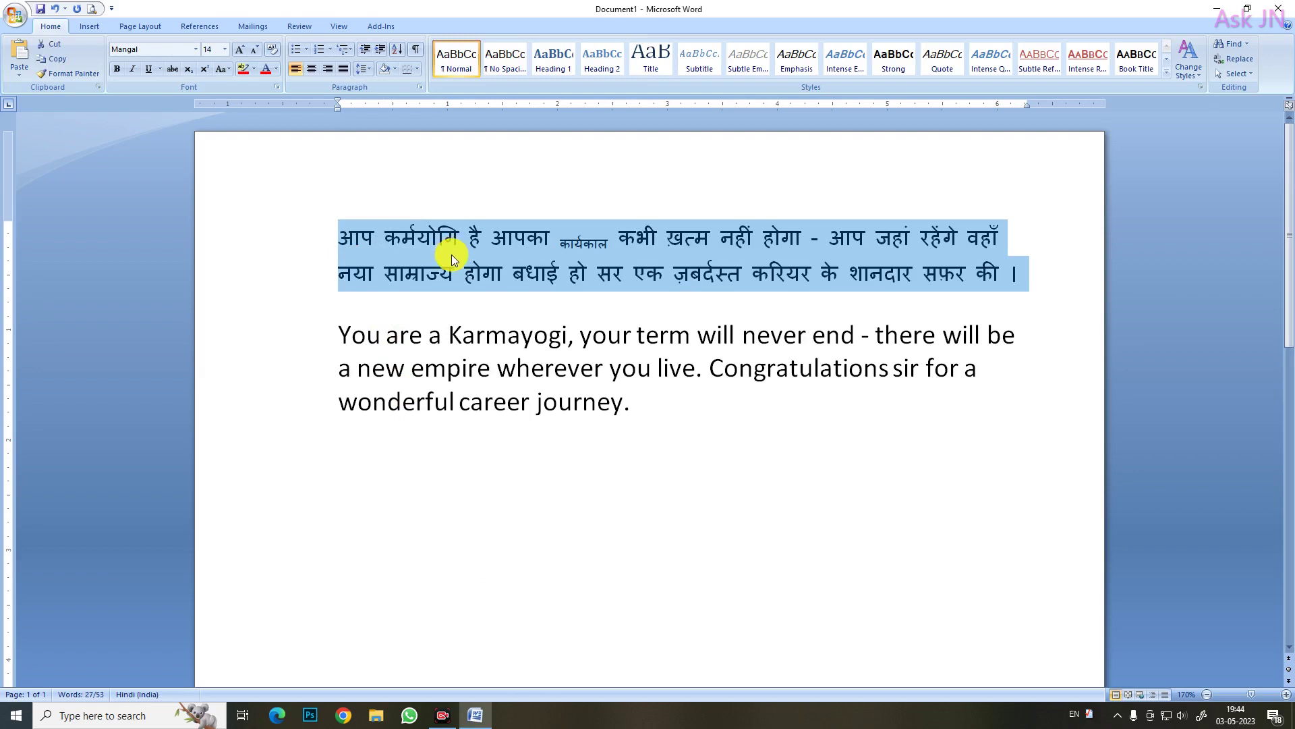
click(452, 254)
click(295, 251)
drag(296, 260, 300, 267)
click(276, 68)
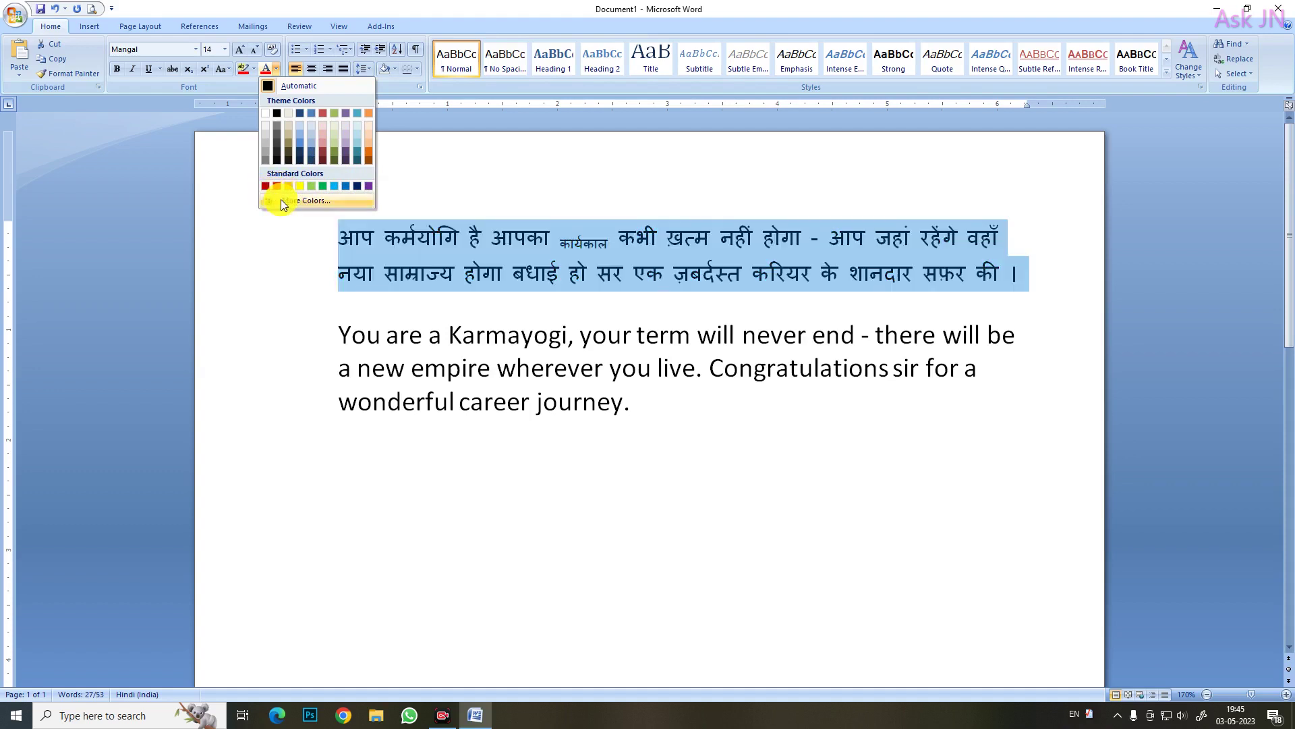
click(310, 201)
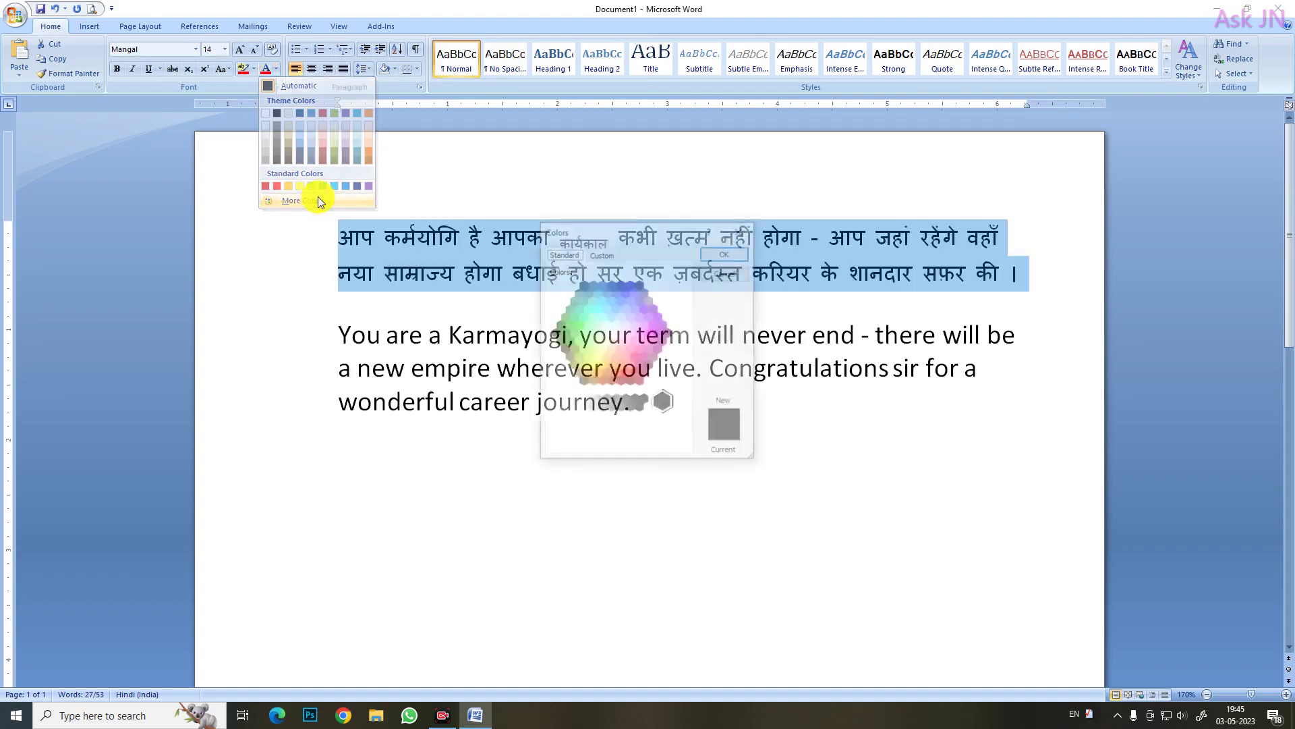
click(603, 313)
click(621, 315)
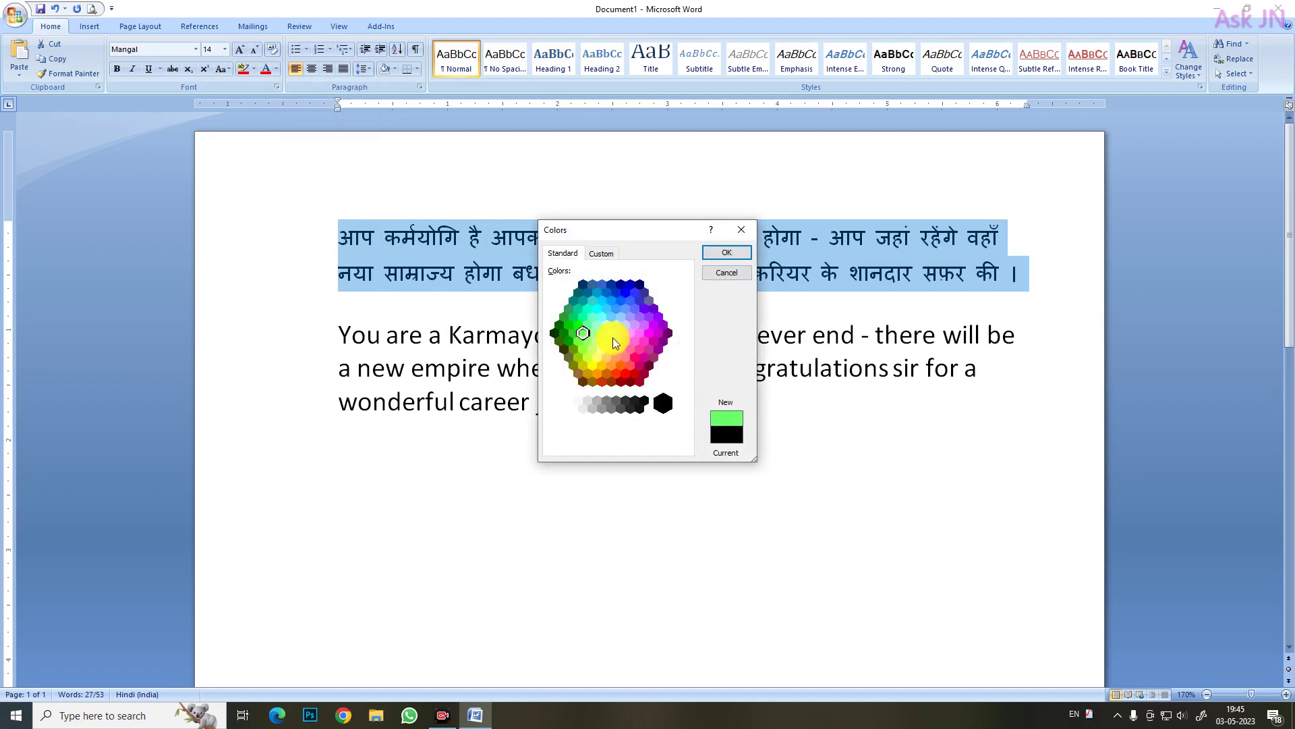
click(719, 253)
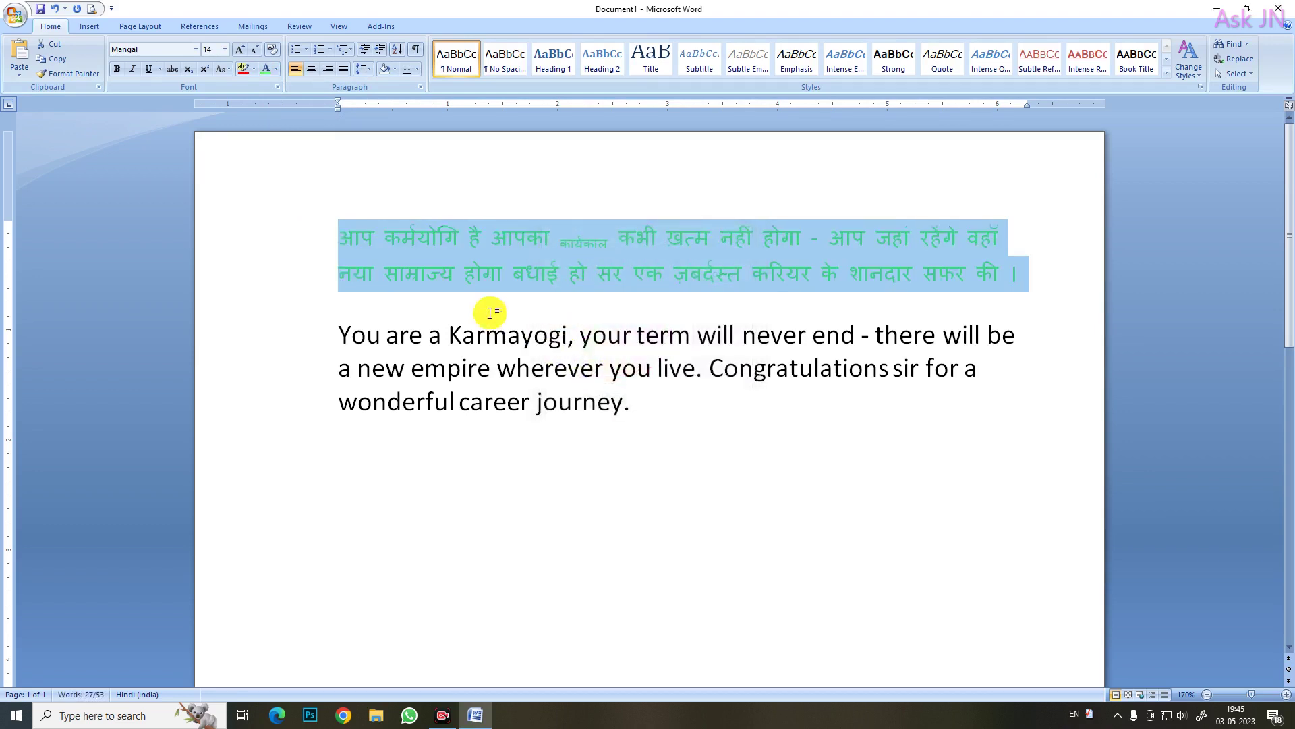
click(545, 355)
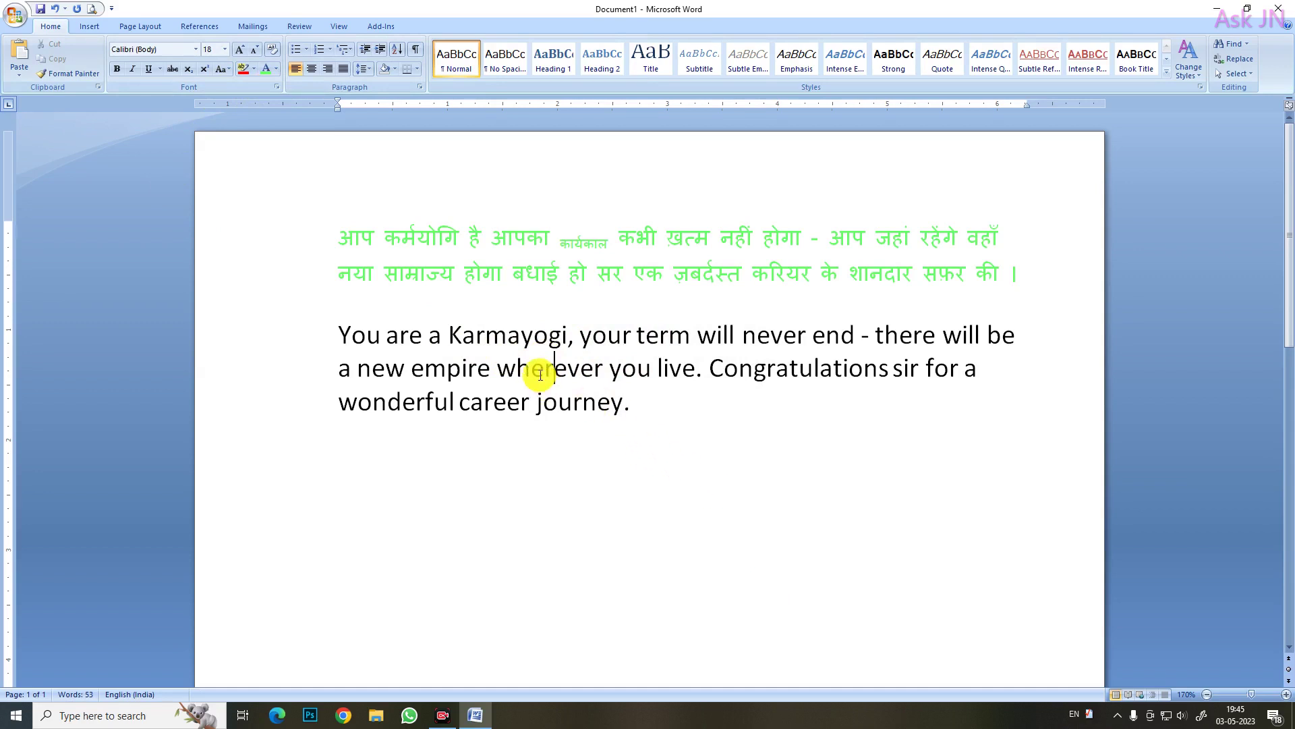
Step: Open the Paragraph dialog from the Paragraph group's launcher on the Home tab
click(419, 87)
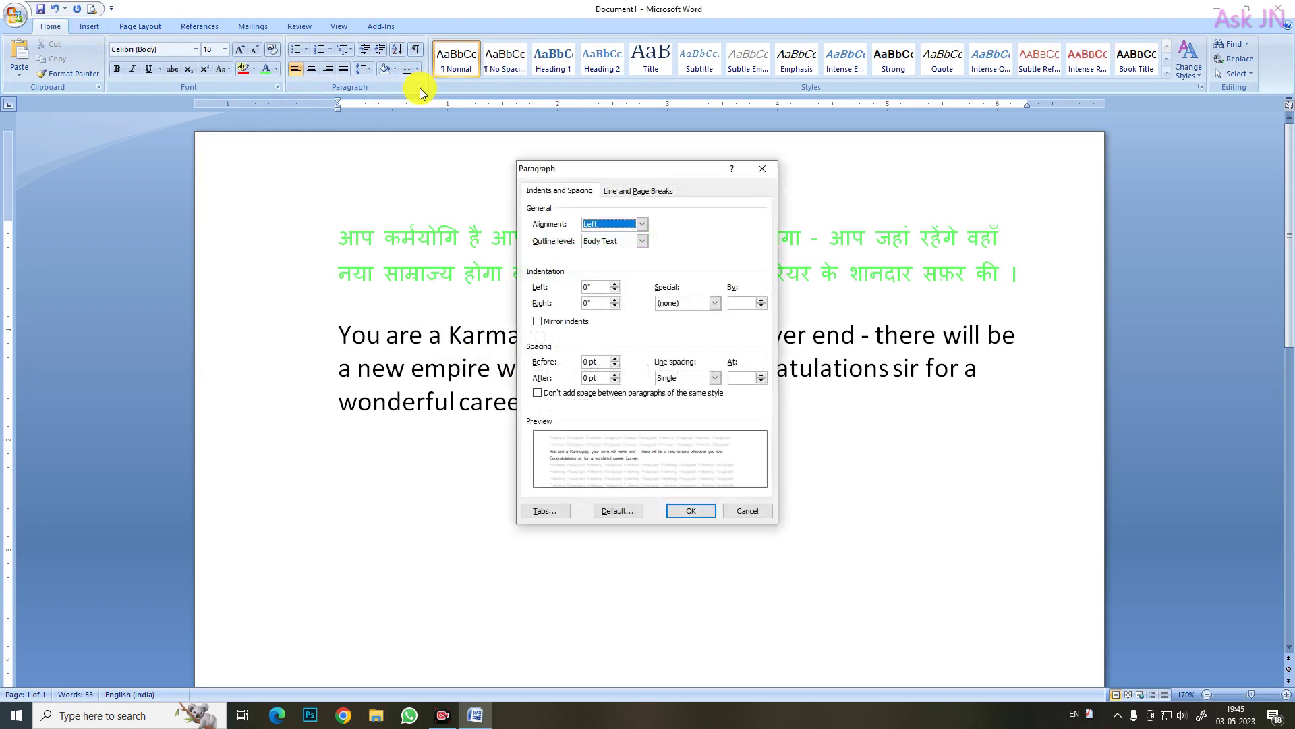